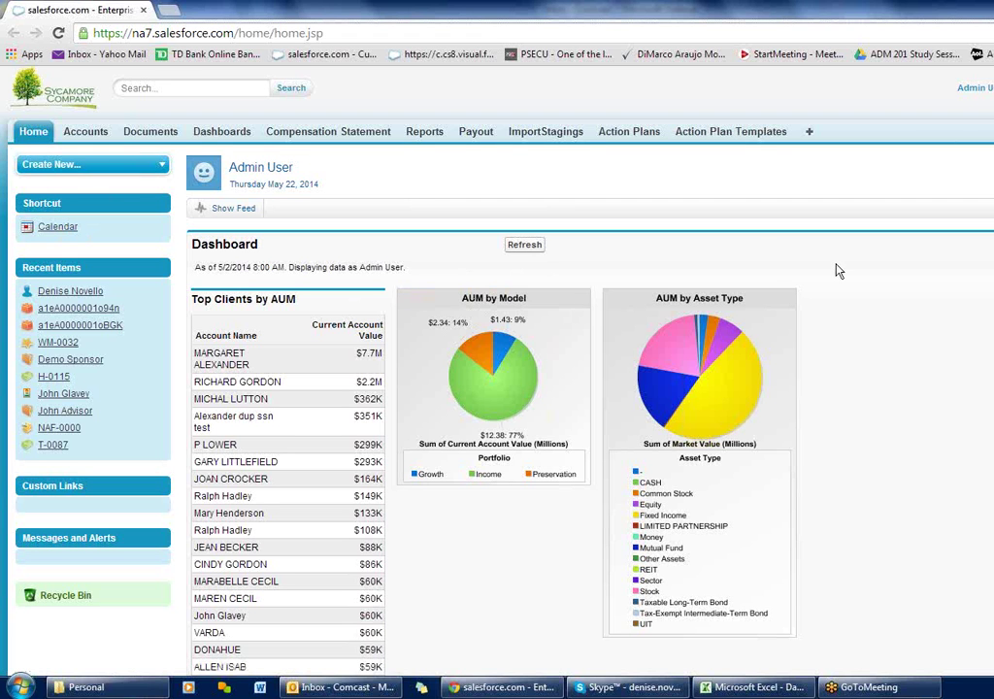
# Scroll the home page and open the Calendar
pyautogui.scroll(-4, 839, 272)
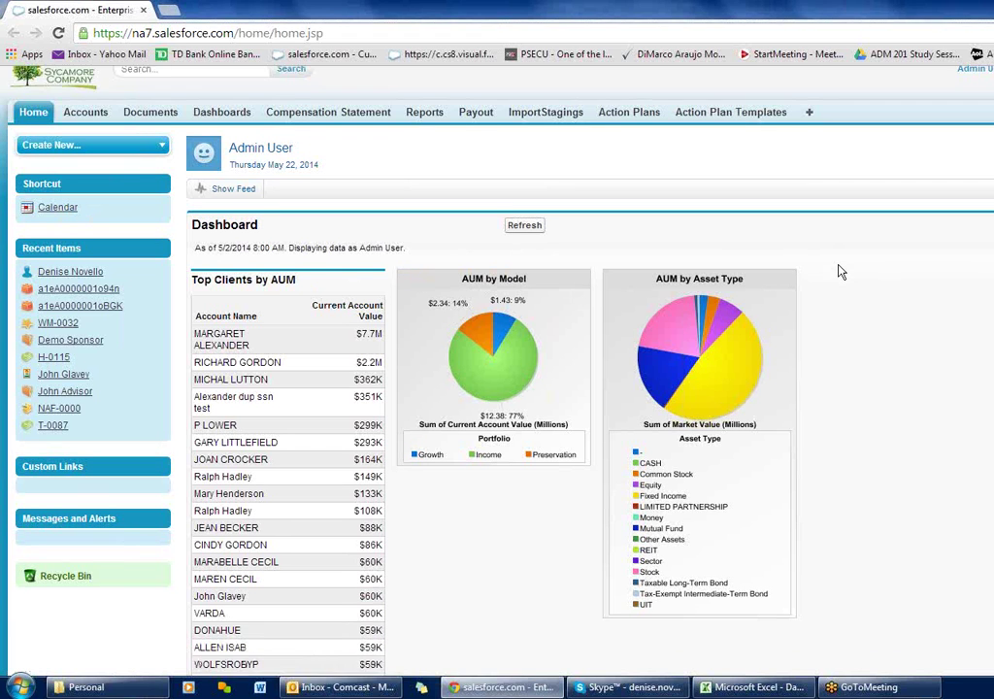
pyautogui.scroll(-2, 840, 272)
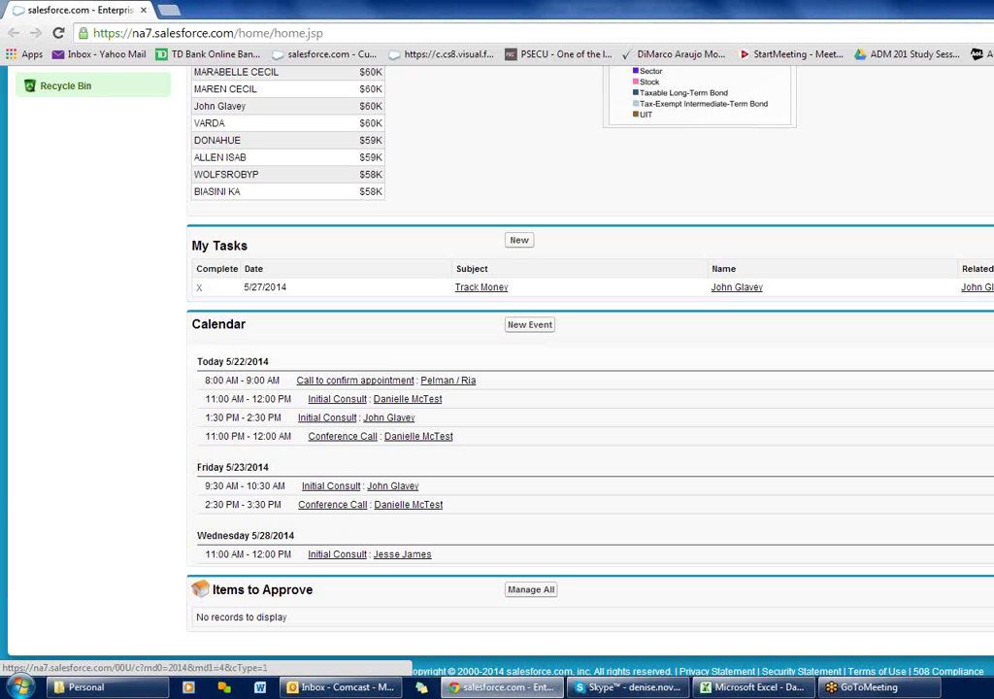
pyautogui.scroll(5, 389, 388)
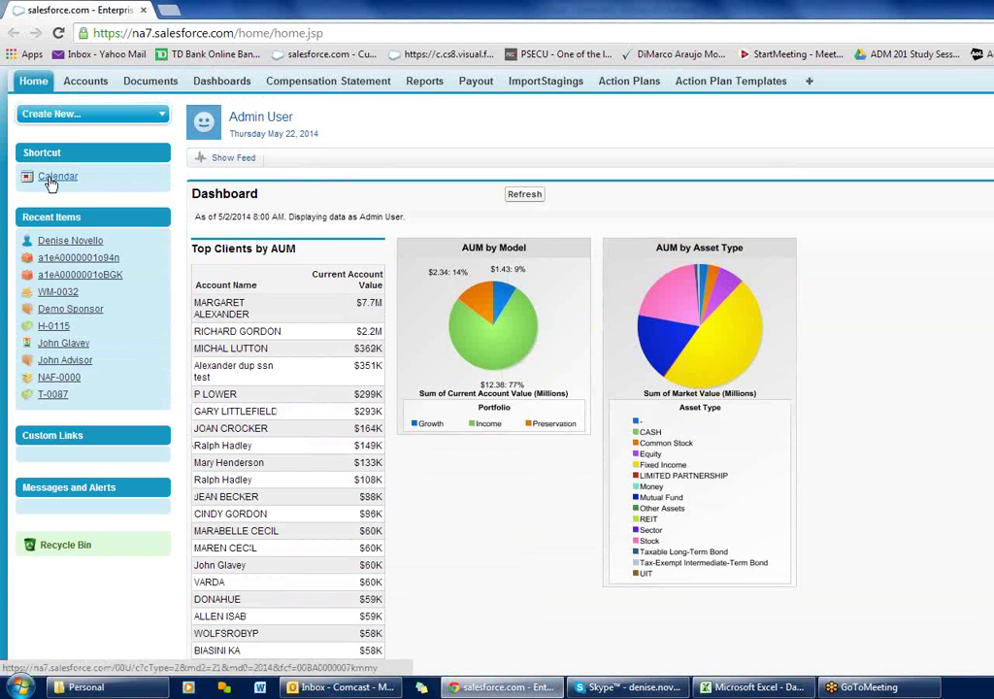
pyautogui.click(50, 183)
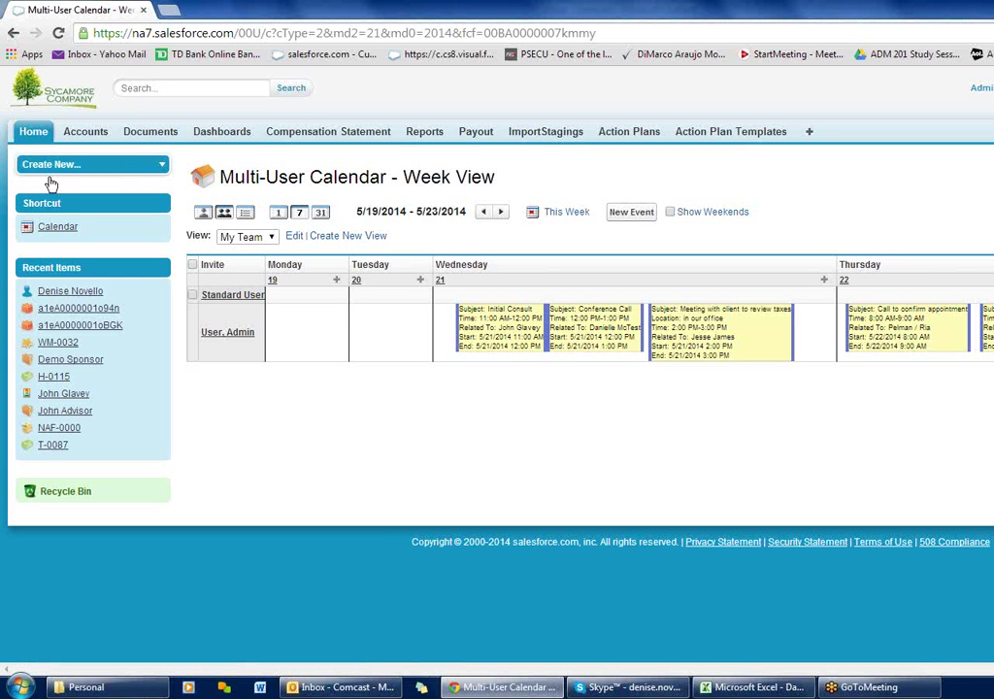
# Show your own single-user day view for Thursday, May 22, 2014
pyautogui.click(223, 213)
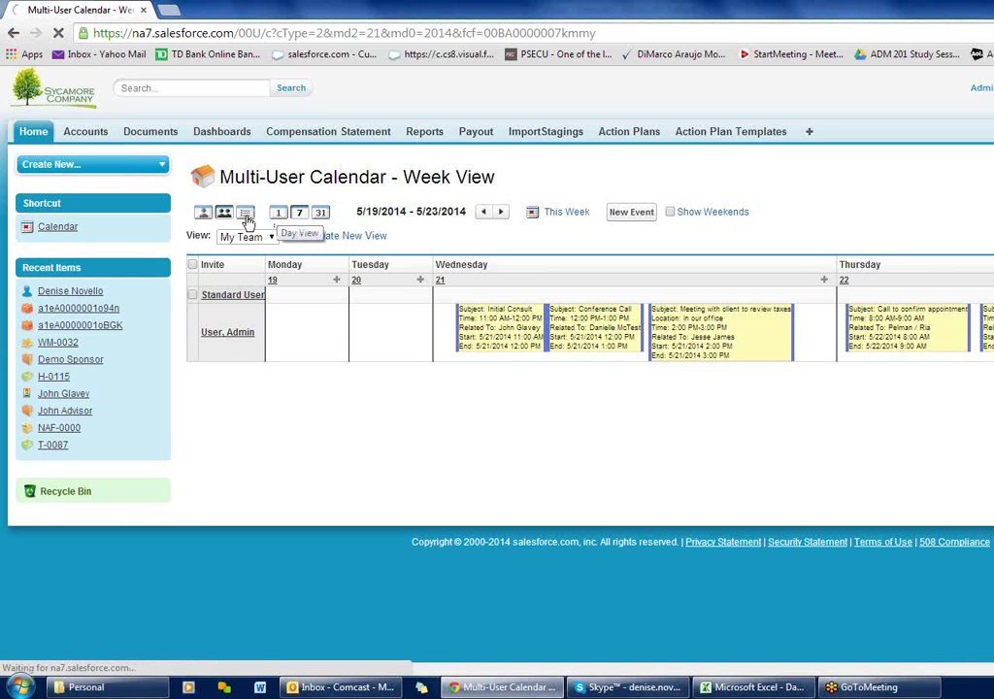
pyautogui.click(280, 214)
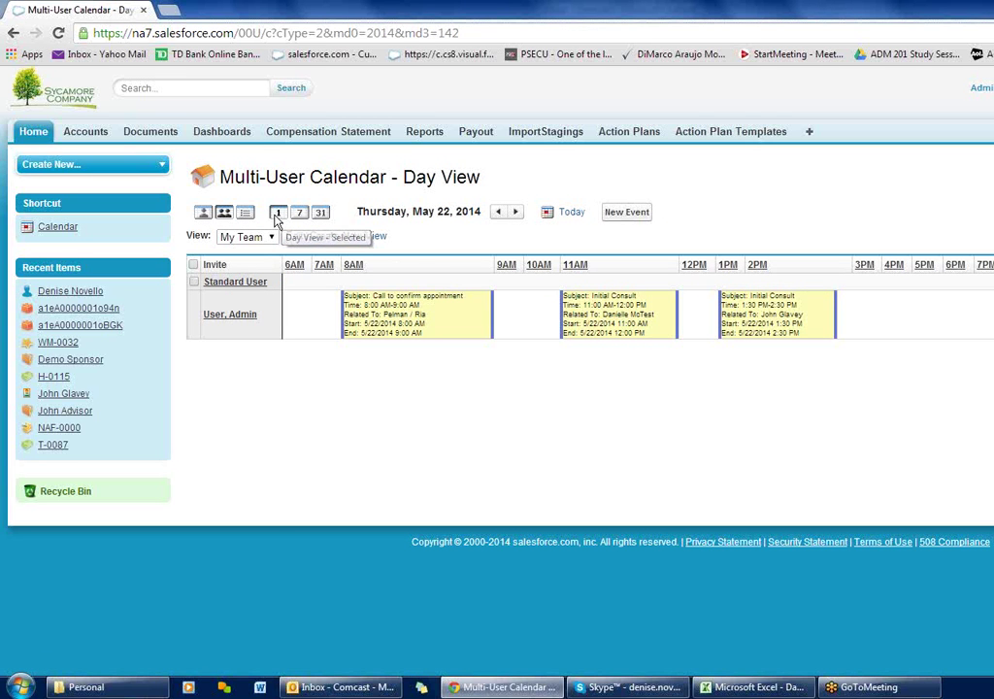
pyautogui.click(278, 216)
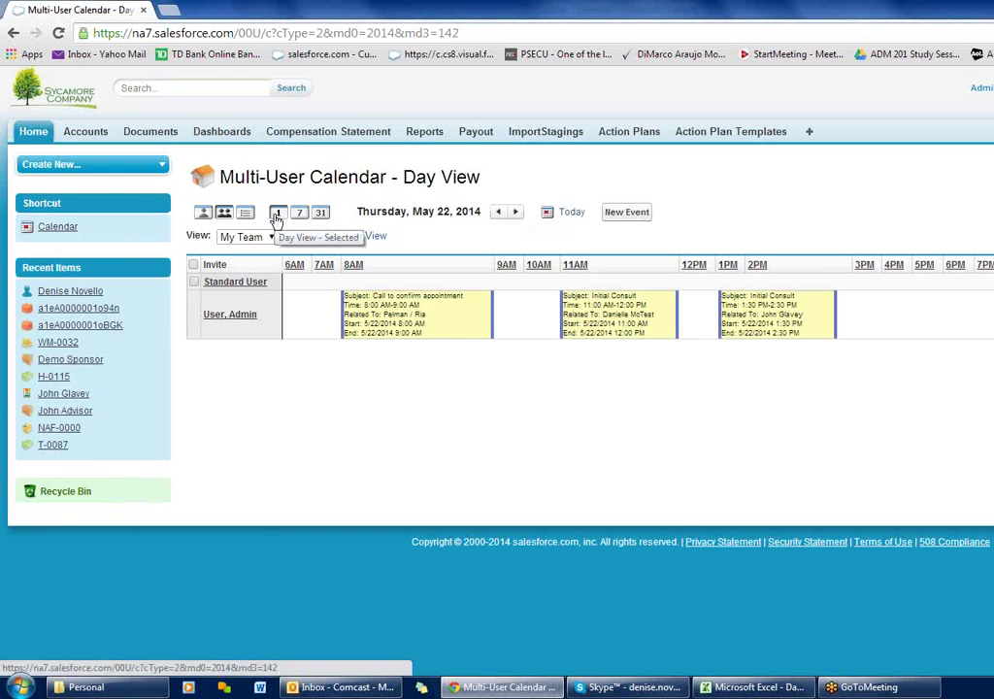
pyautogui.click(201, 213)
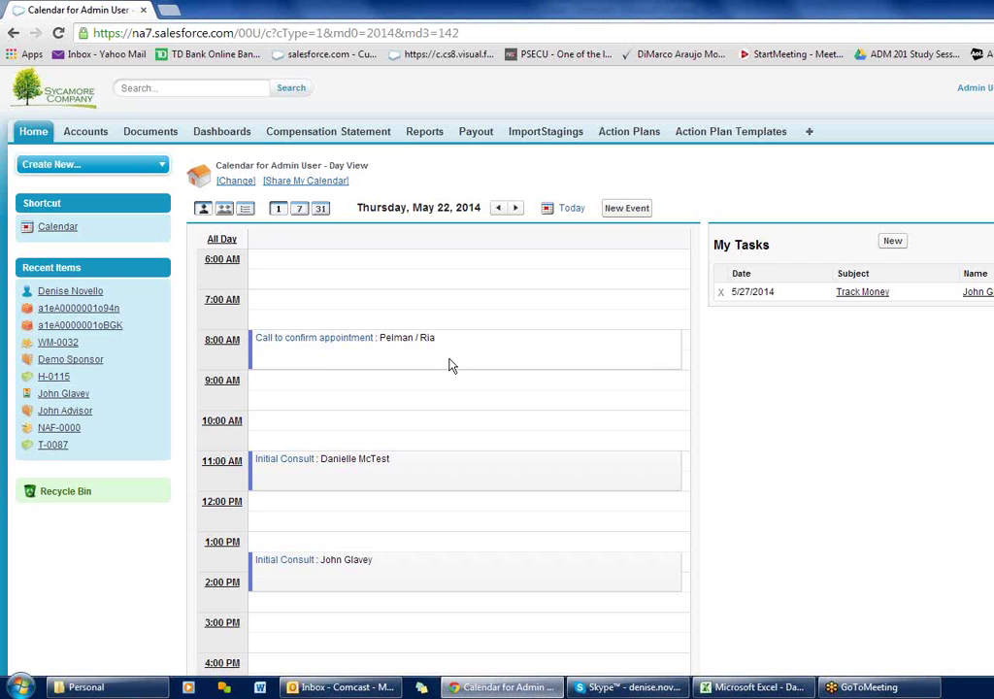
# Go from the week view to the May 2014 month view of the calendar
pyautogui.moveTo(362, 340)
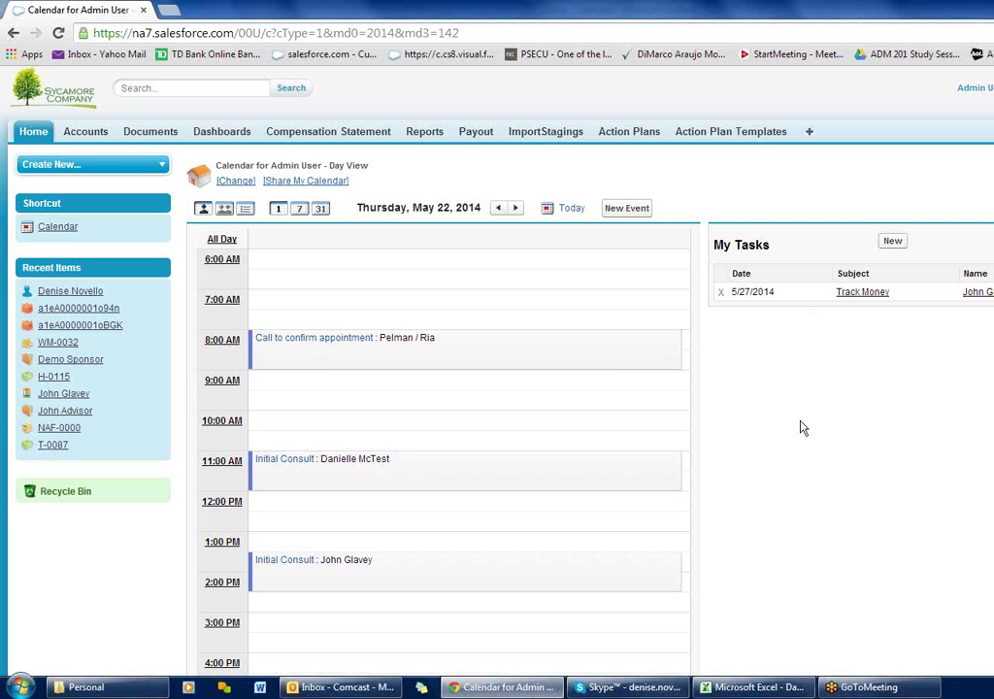
pyautogui.click(301, 210)
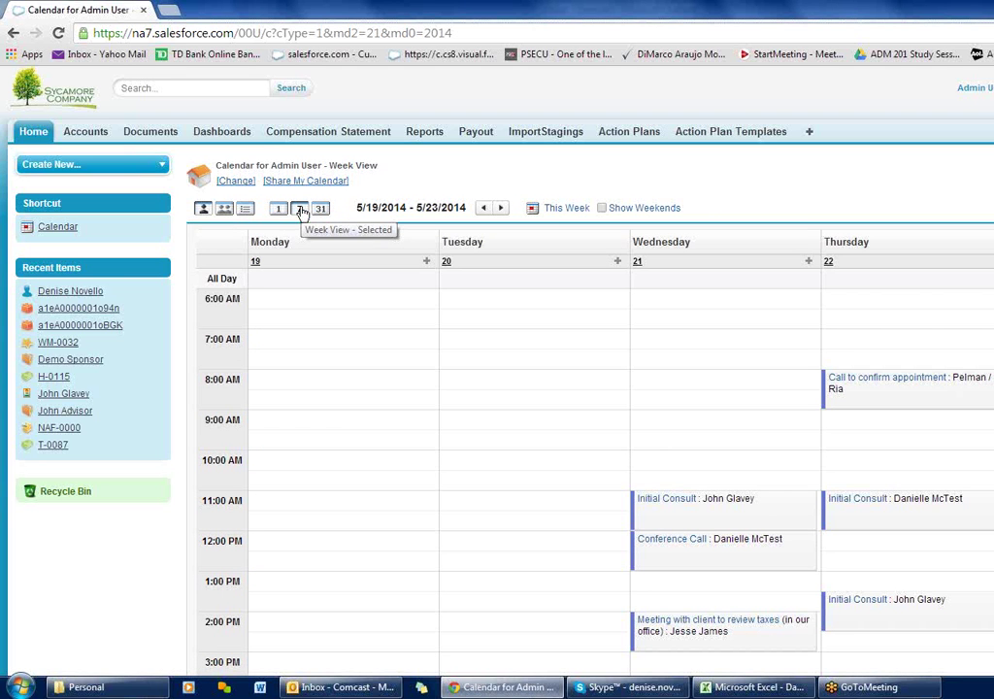
pyautogui.click(320, 210)
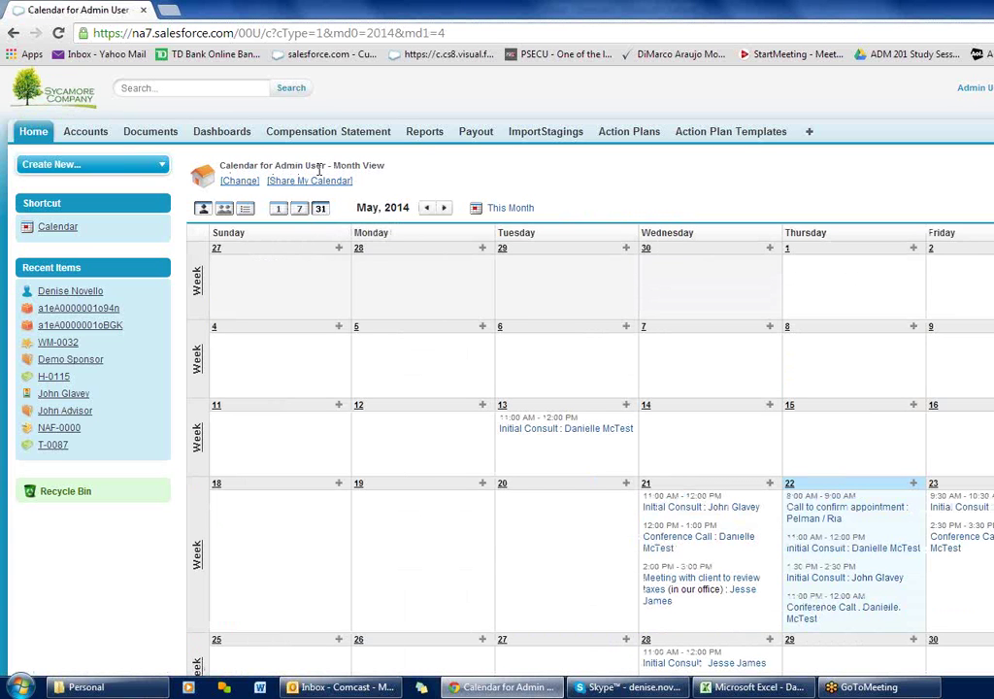
# Show the multi-user day view for May 22, 2014 with All Users selected
pyautogui.moveTo(325, 167); pyautogui.dragTo(223, 172)
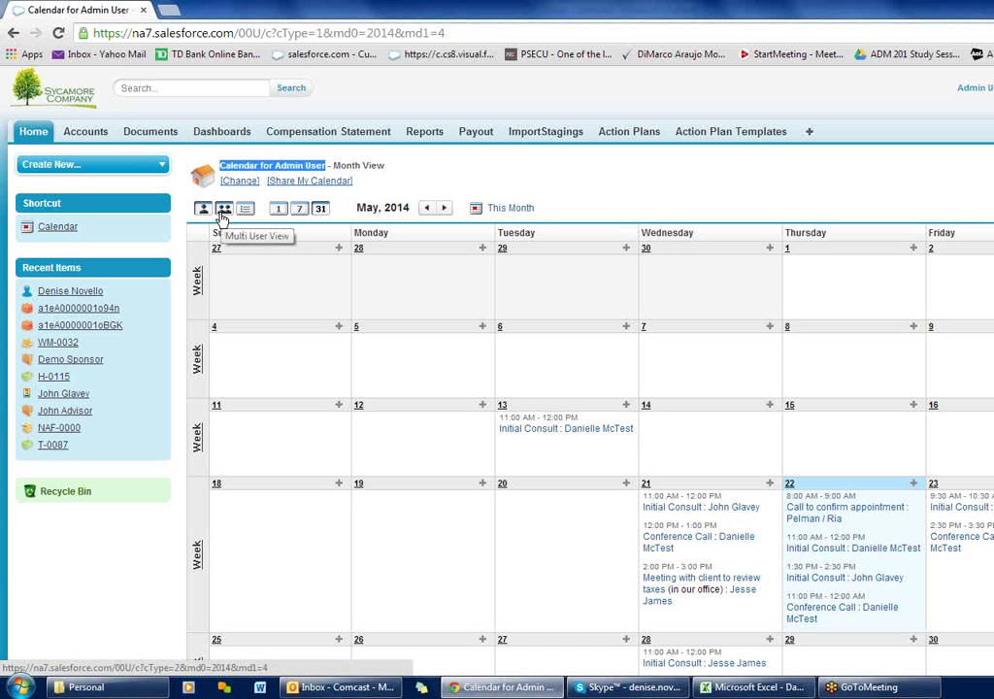
pyautogui.click(223, 216)
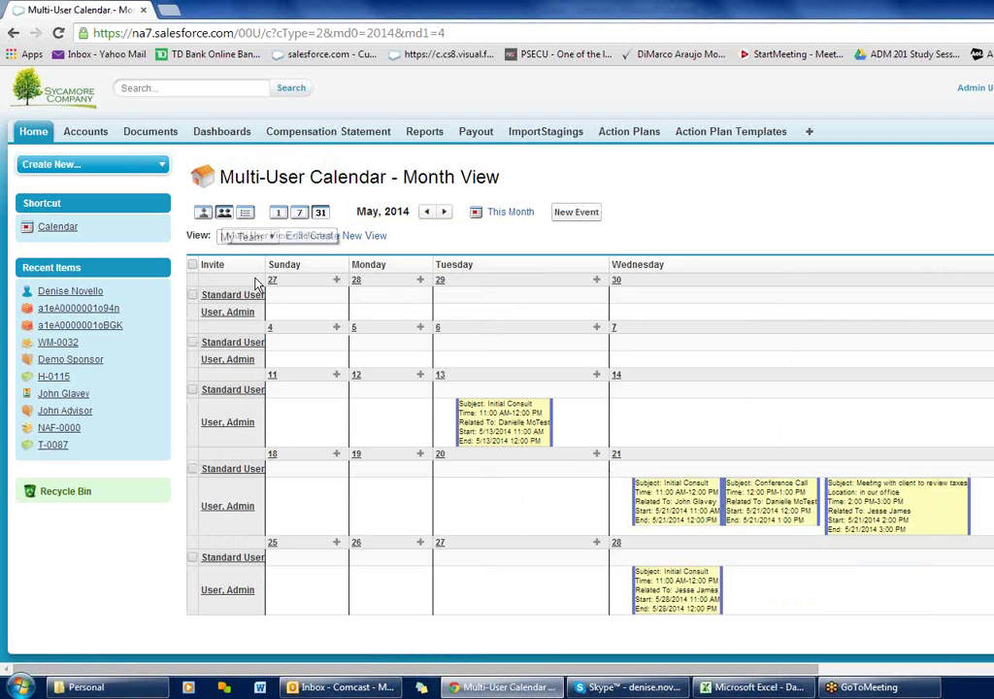
pyautogui.click(279, 214)
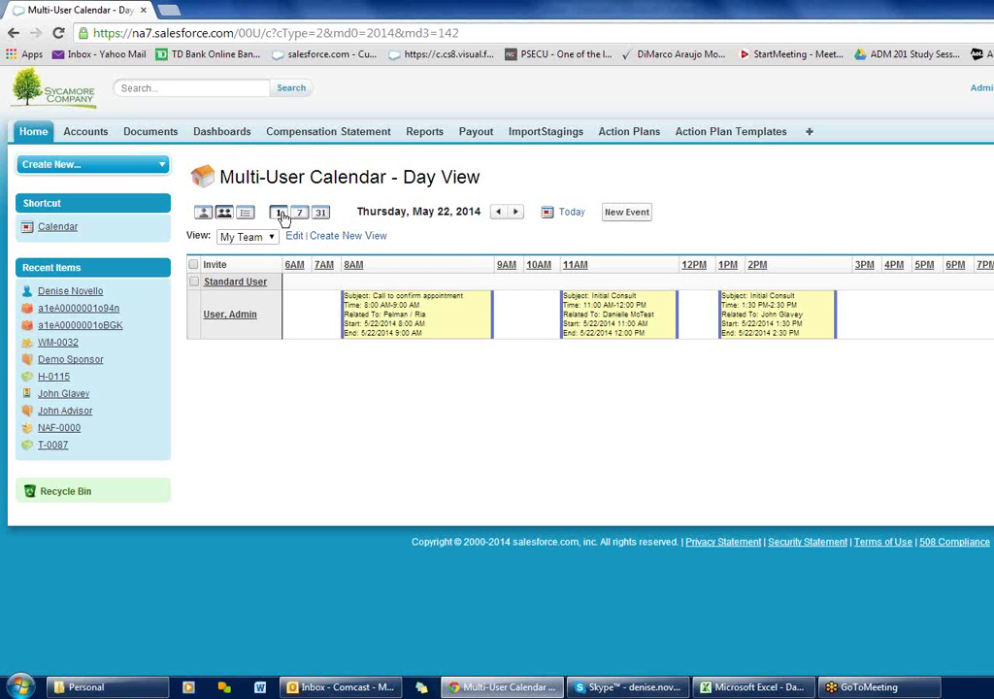
pyautogui.click(260, 242)
pyautogui.click(261, 249)
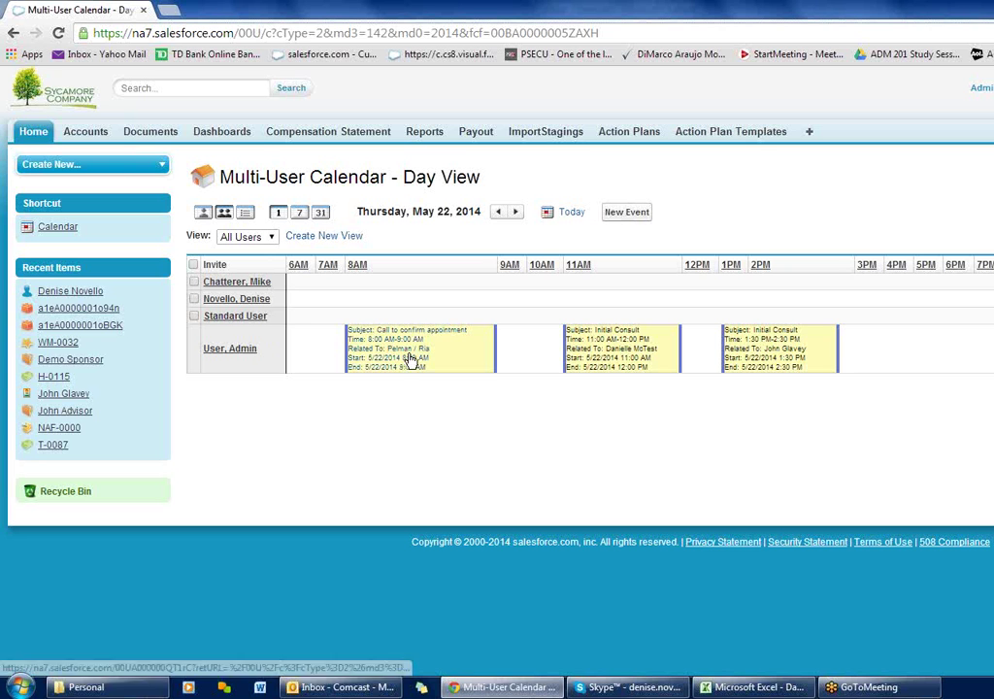
# Cancel a new calendar view and pick the My Team view instead
pyautogui.moveTo(399, 357)
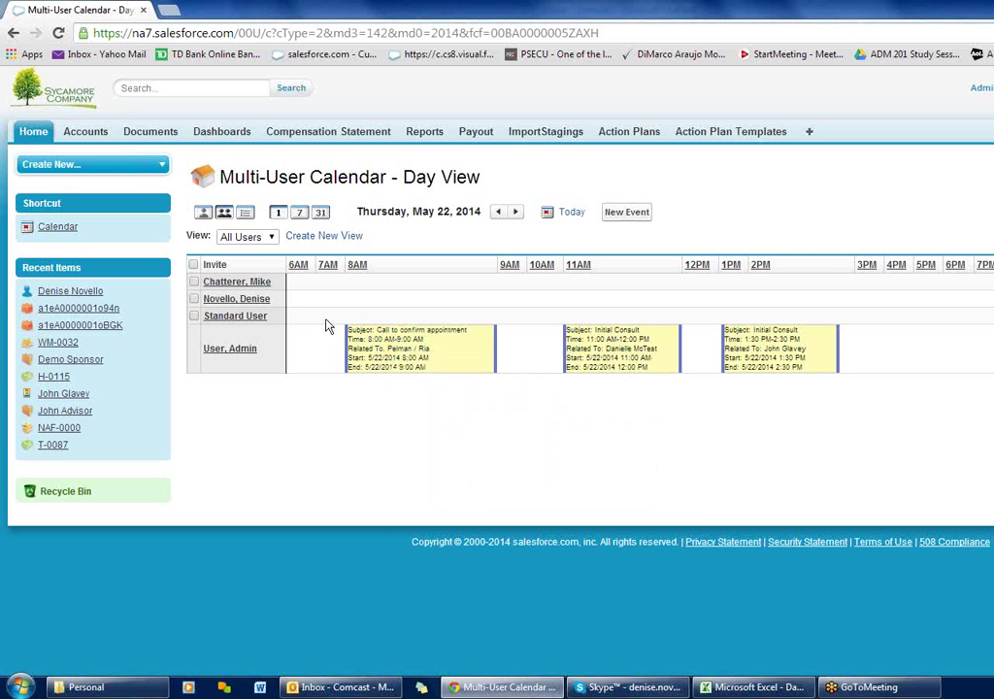
pyautogui.click(309, 244)
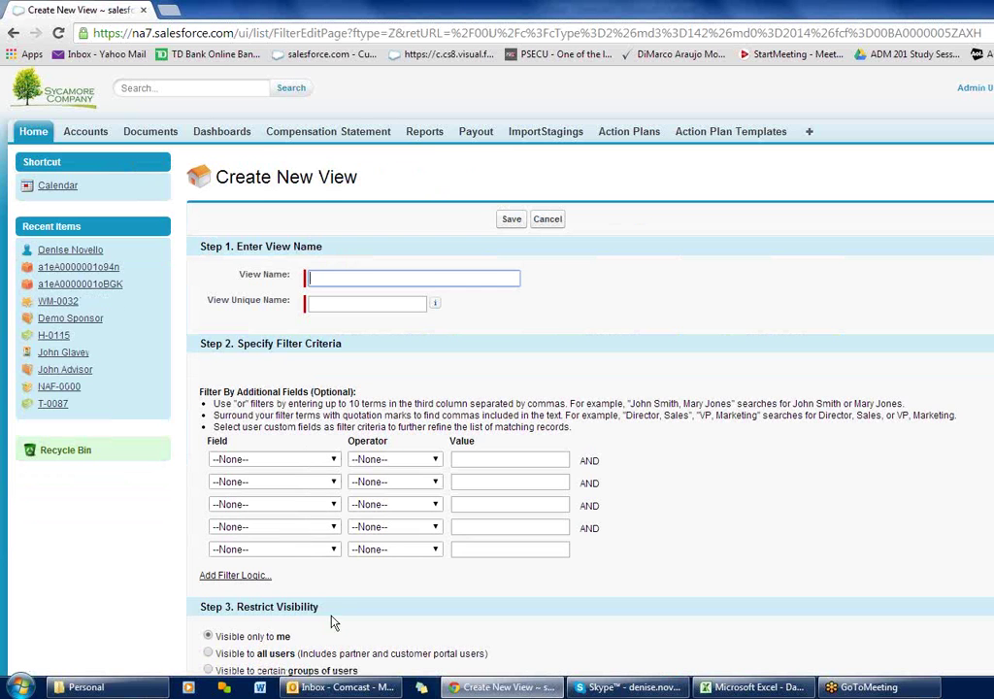
pyautogui.click(533, 222)
pyautogui.click(248, 237)
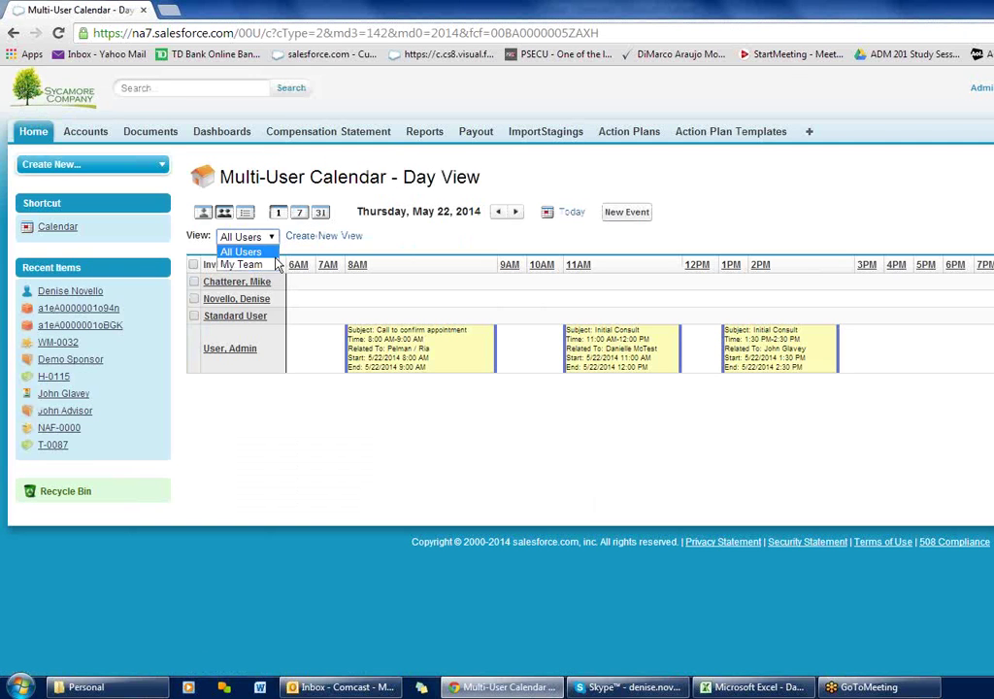
pyautogui.click(260, 266)
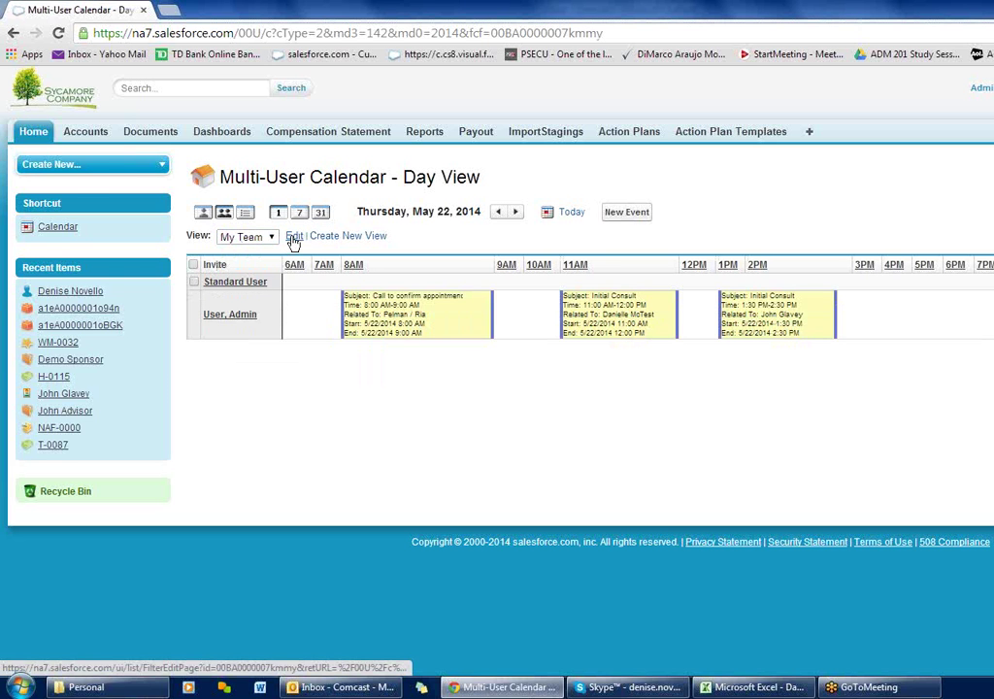
pyautogui.click(294, 240)
pyautogui.scroll(-3, 413, 313)
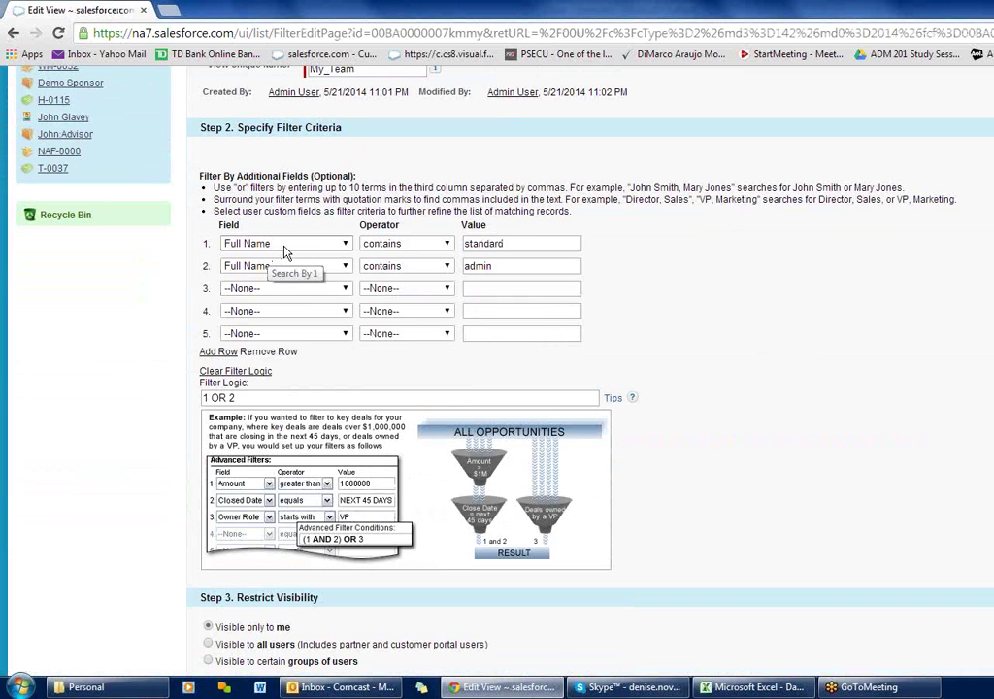
pyautogui.moveTo(512, 248); pyautogui.dragTo(465, 248)
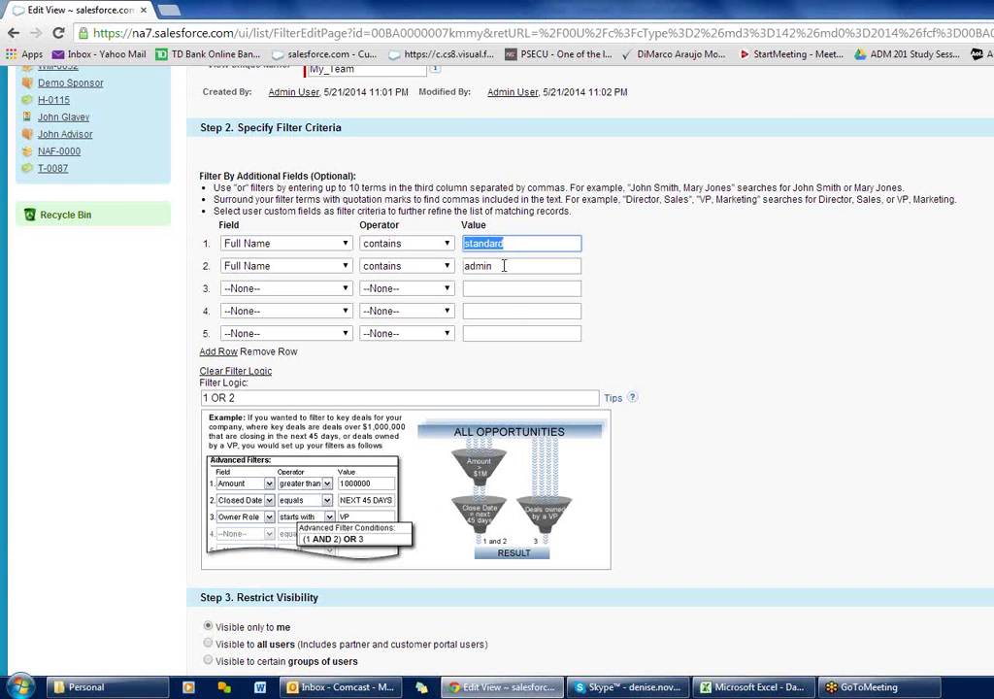
pyautogui.doubleClick(504, 265)
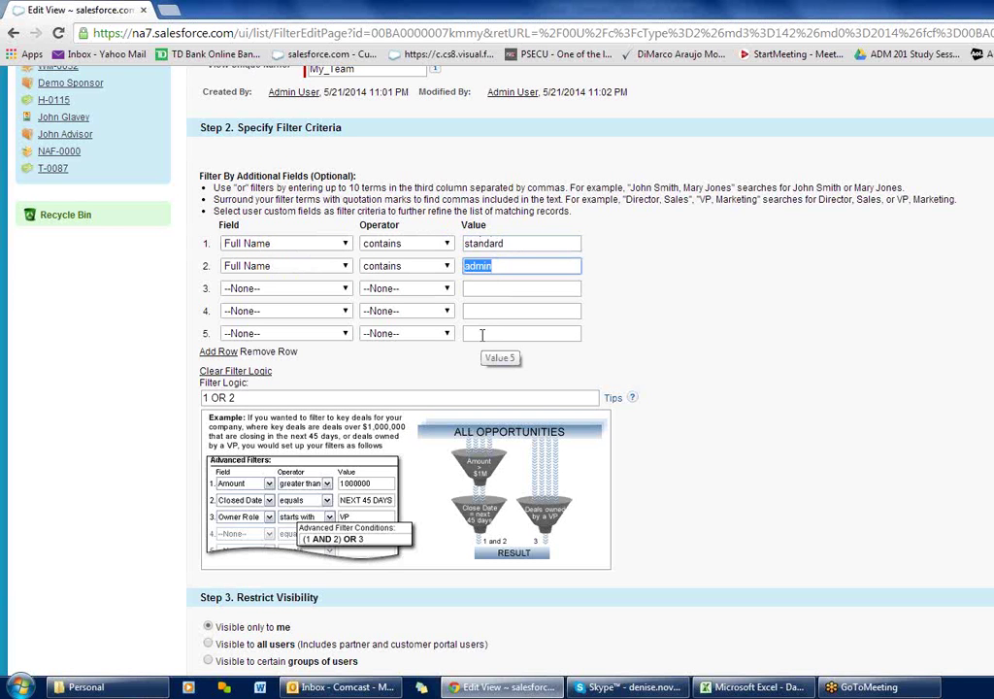
pyautogui.scroll(-2, 482, 334)
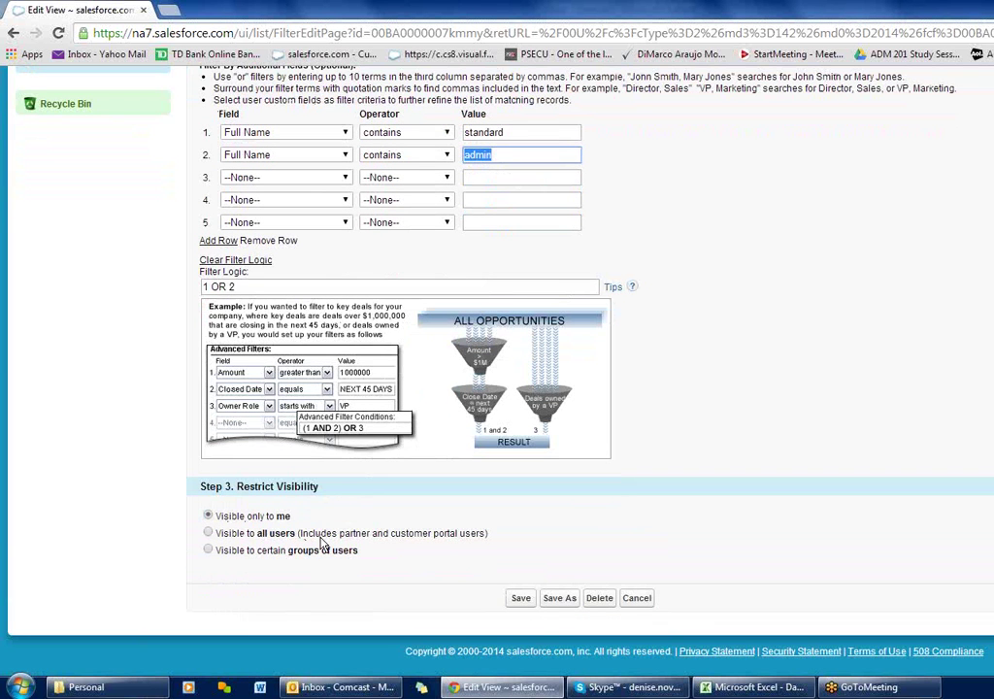
pyautogui.scroll(6, 325, 539)
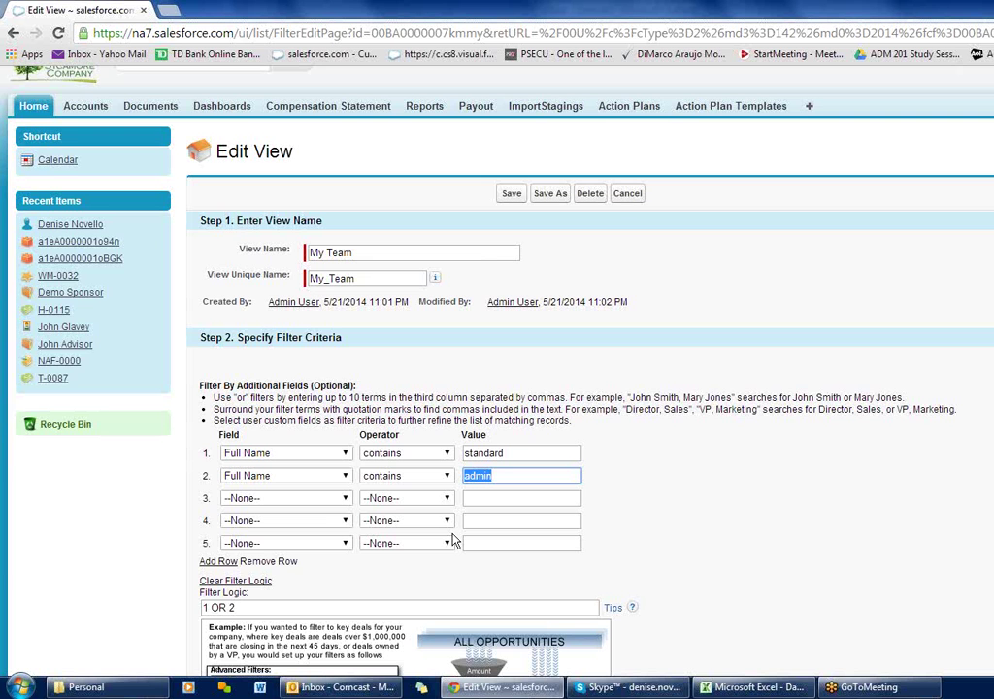
pyautogui.click(510, 194)
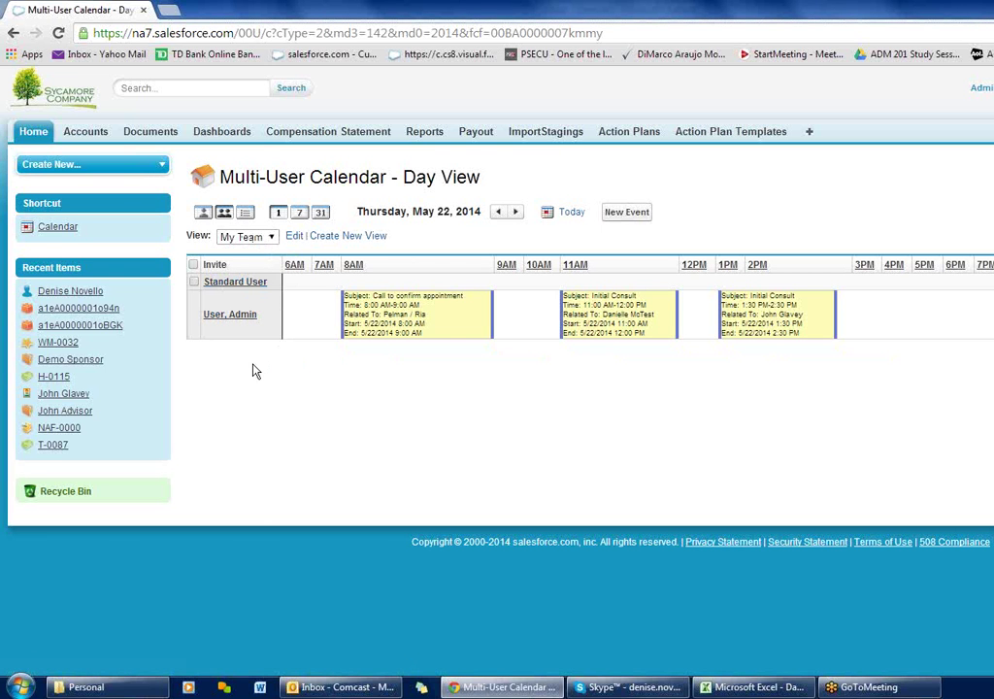
# Show Upcoming Events in the activity list view with a narrower Name column
pyautogui.click(244, 214)
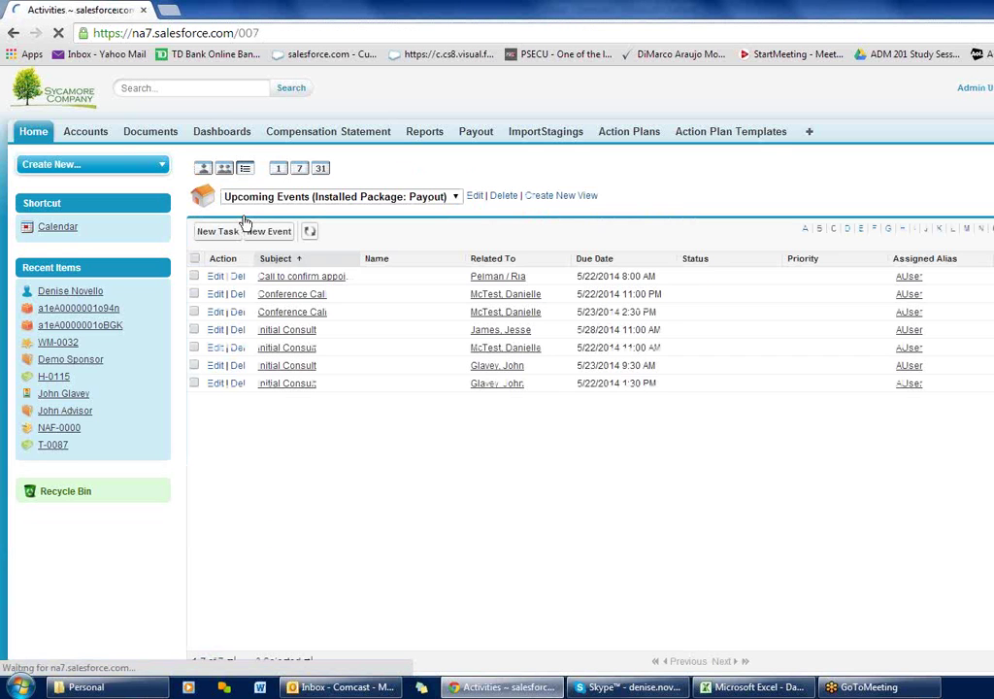
pyautogui.click(455, 198)
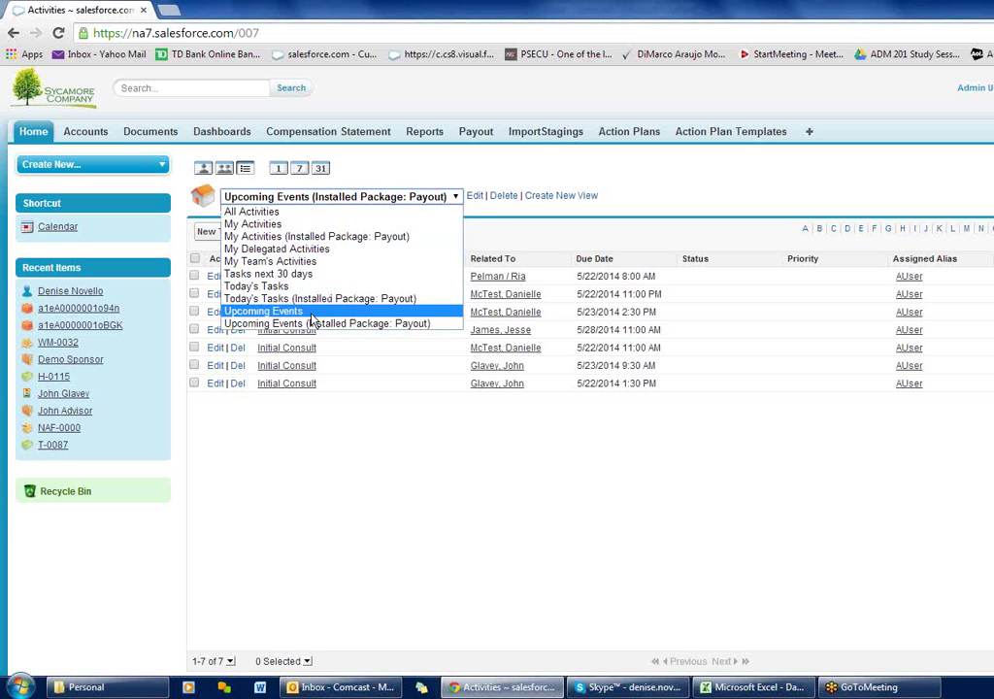
pyautogui.click(263, 310)
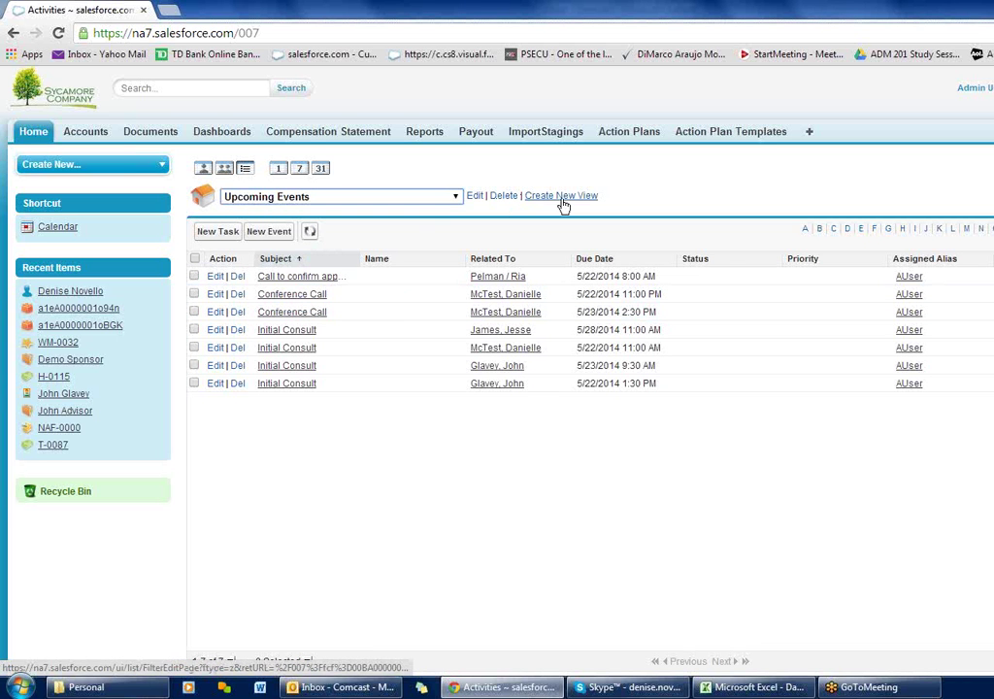
pyautogui.moveTo(467, 258); pyautogui.dragTo(416, 258)
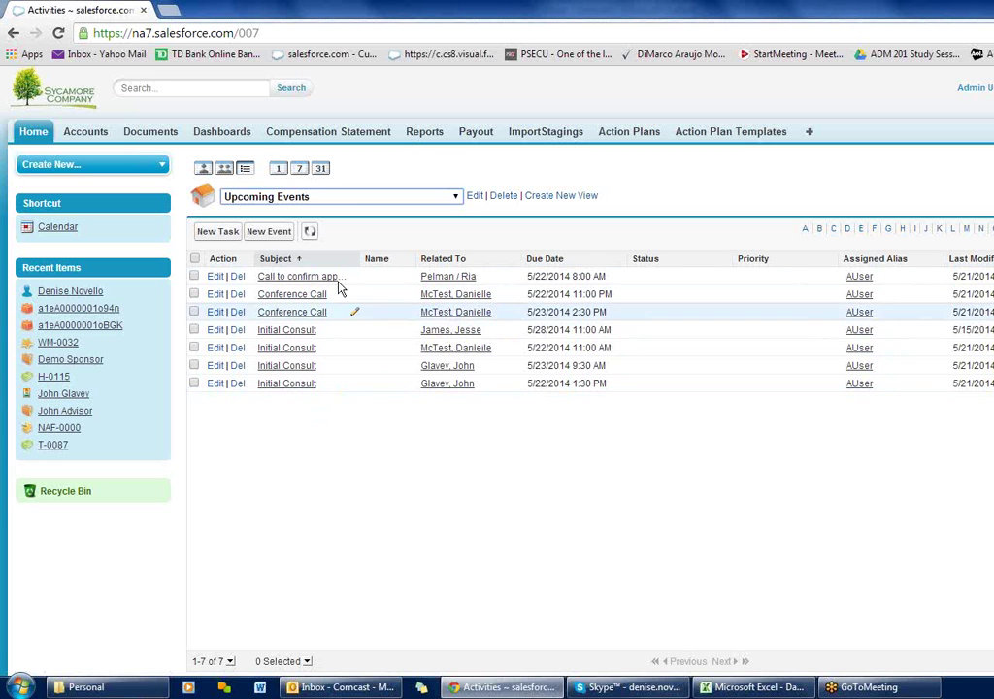
# Return to your own week view and jump to May 29, 2014 (May 26–30)
pyautogui.click(204, 170)
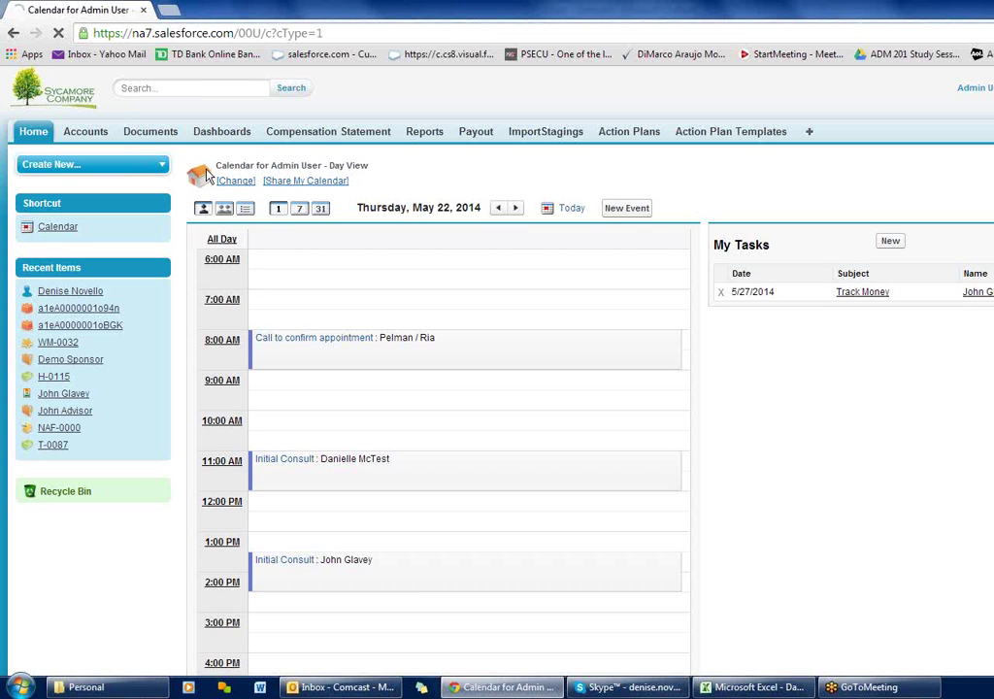
pyautogui.click(299, 212)
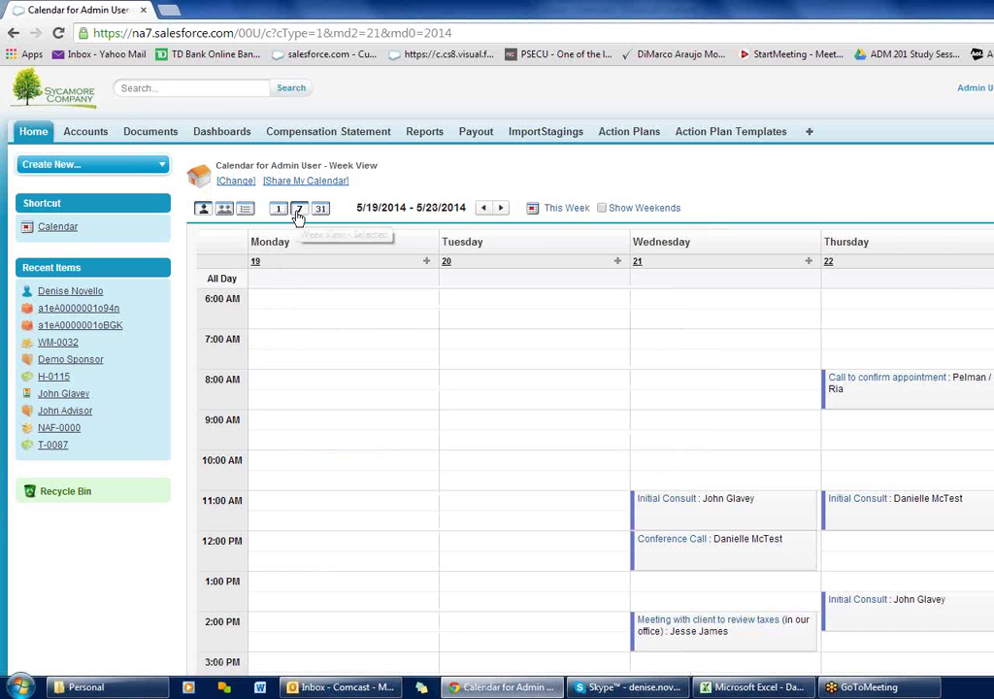
pyautogui.click(532, 211)
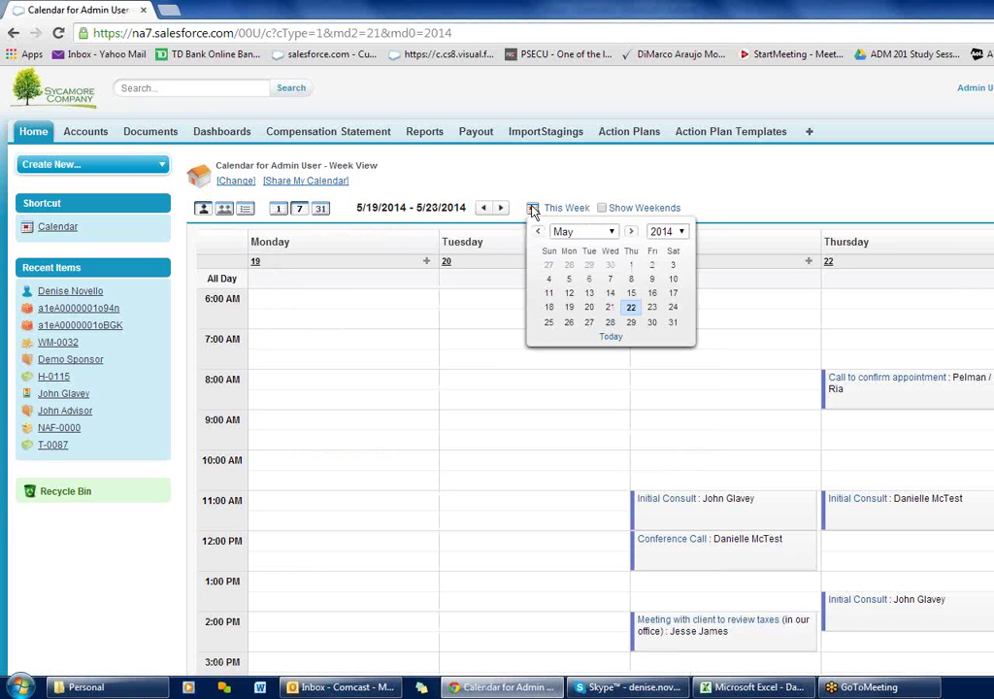
pyautogui.click(634, 328)
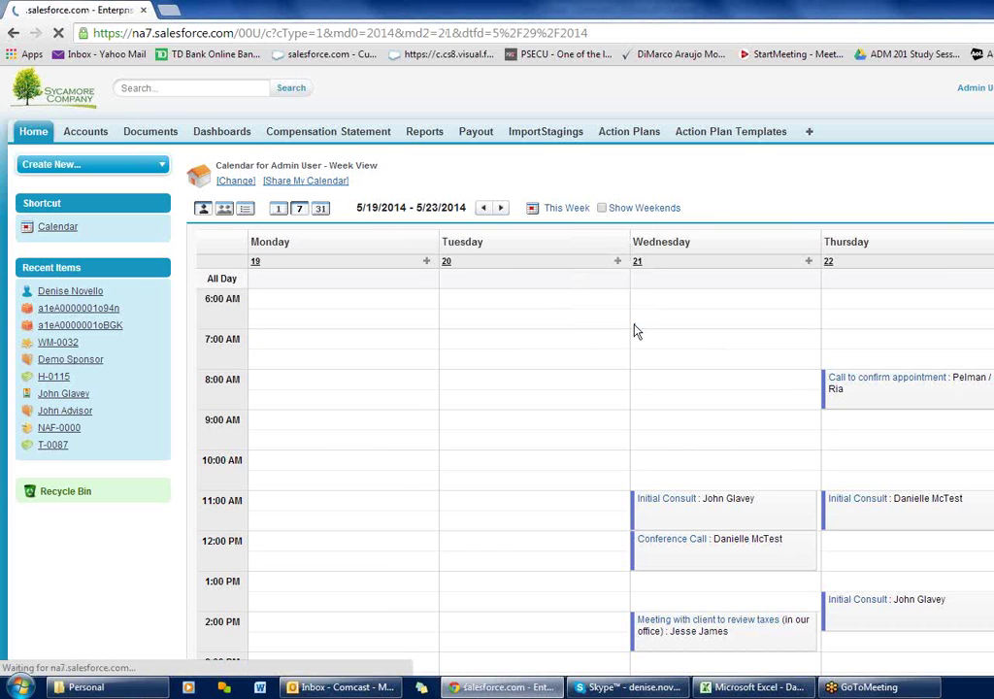
pyautogui.scroll(-1, 635, 331)
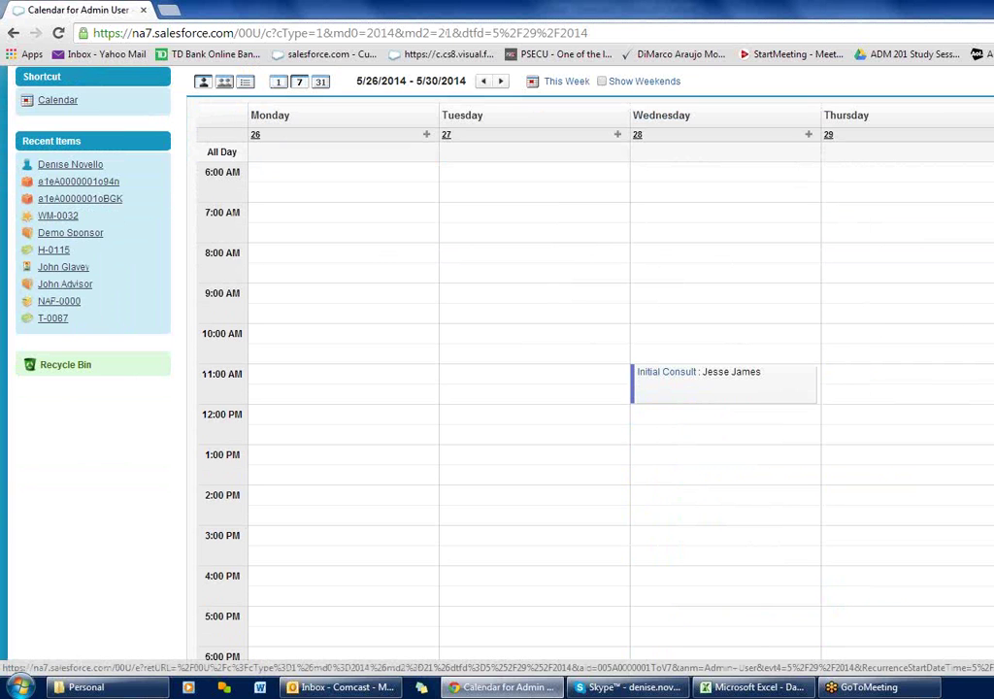
# Create an event on Thursday, May 29 from 2:00 PM to 3:00 PM
pyautogui.click(902, 417)
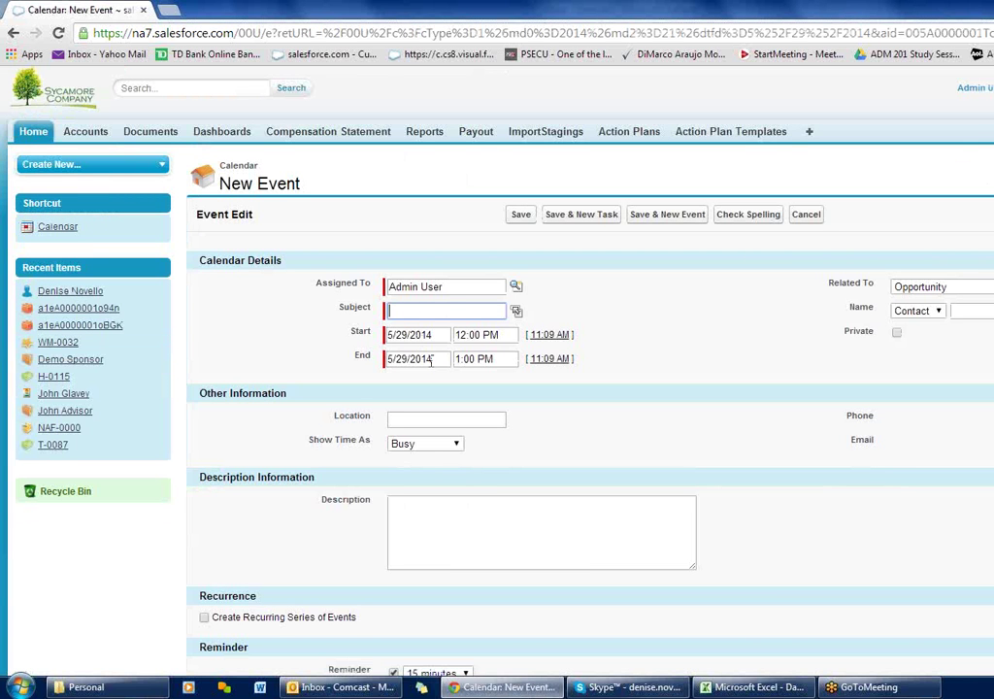
pyautogui.click(502, 335)
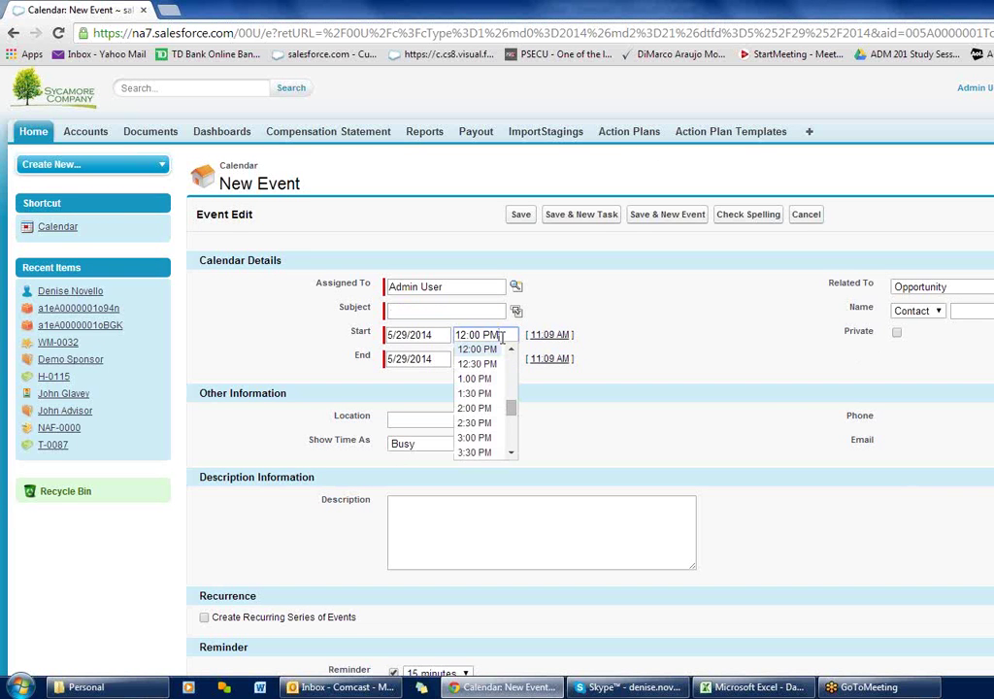
pyautogui.click(481, 409)
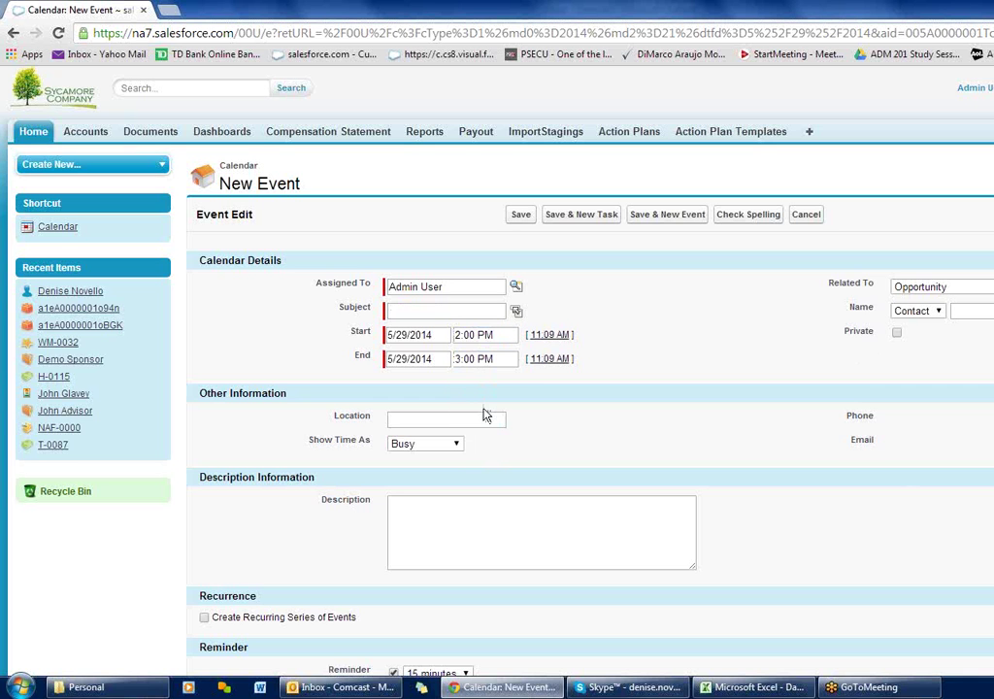
pyautogui.click(472, 359)
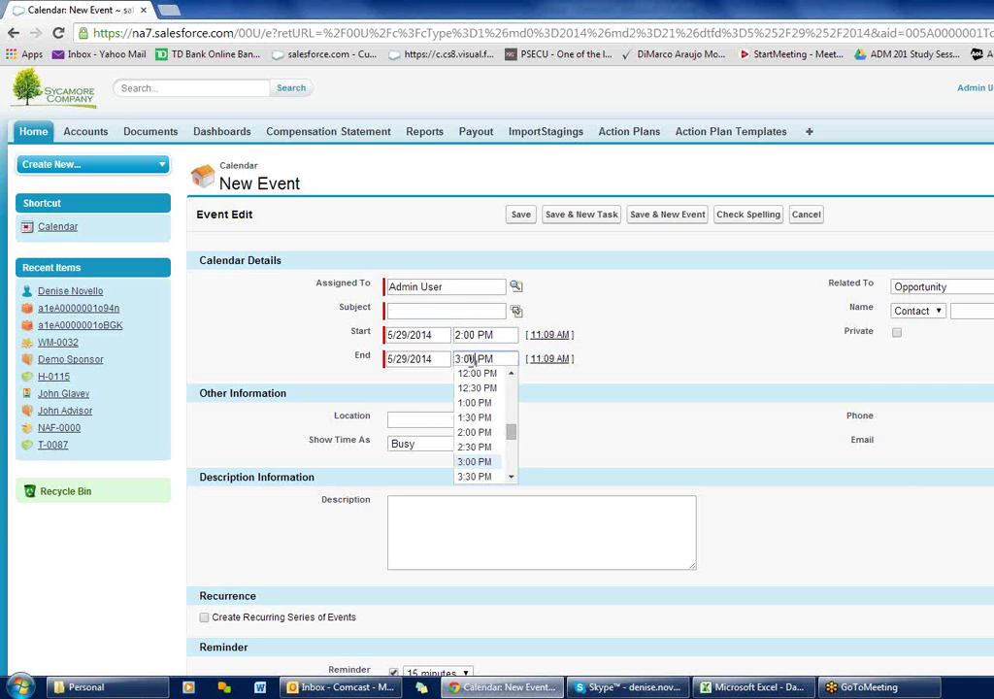
pyautogui.moveTo(470, 361); pyautogui.dragTo(458, 365)
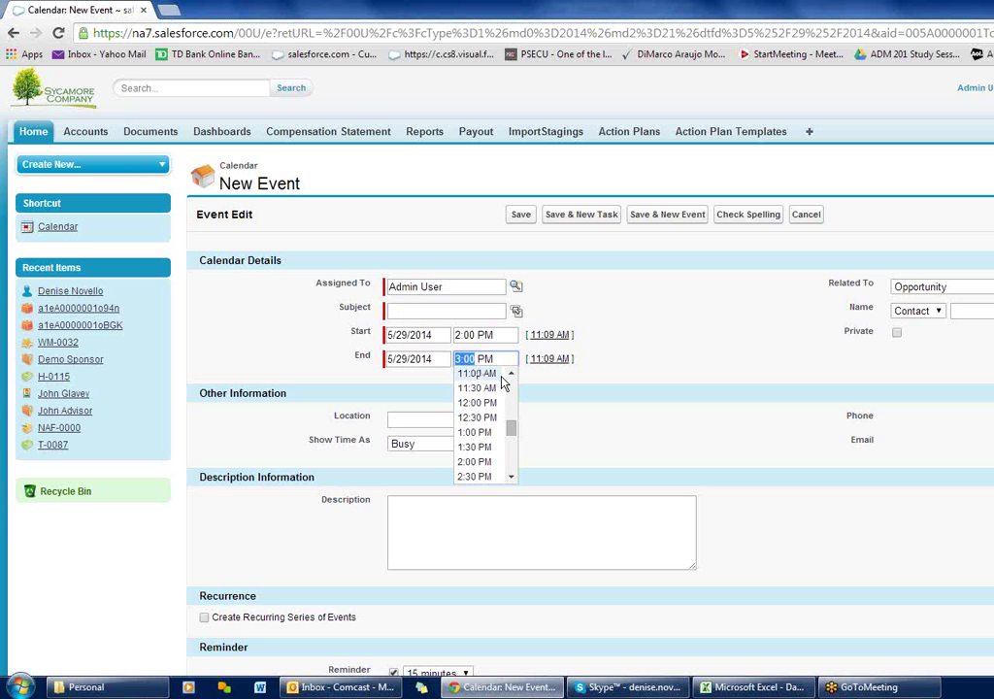
pyautogui.click(401, 310)
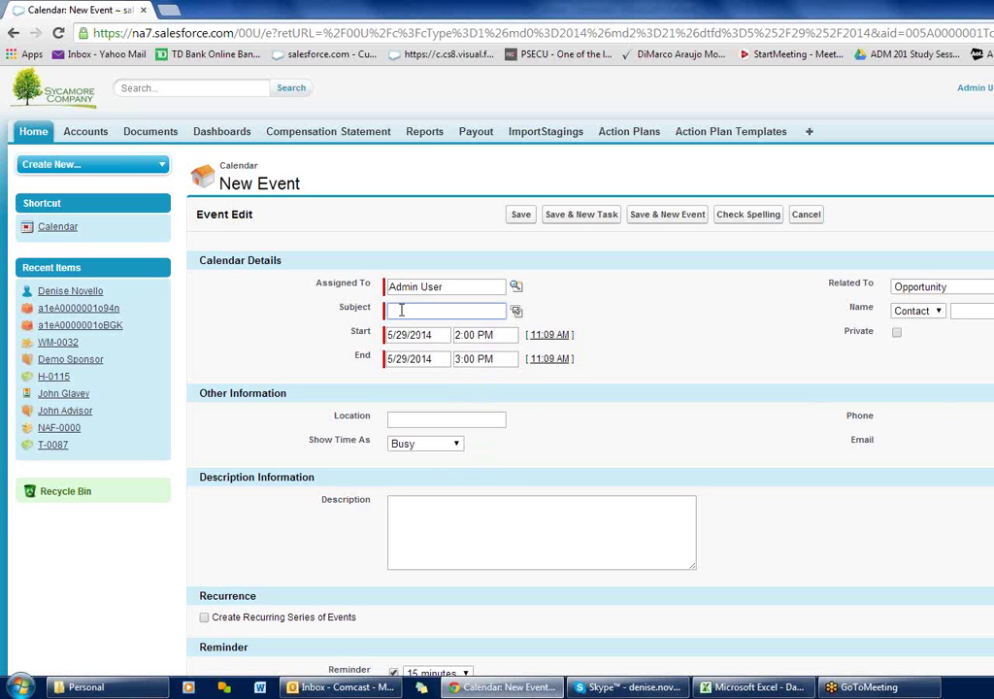
# Enter 'Initial Consult' as the event subject using the autocomplete suggestion
pyautogui.click(516, 312)
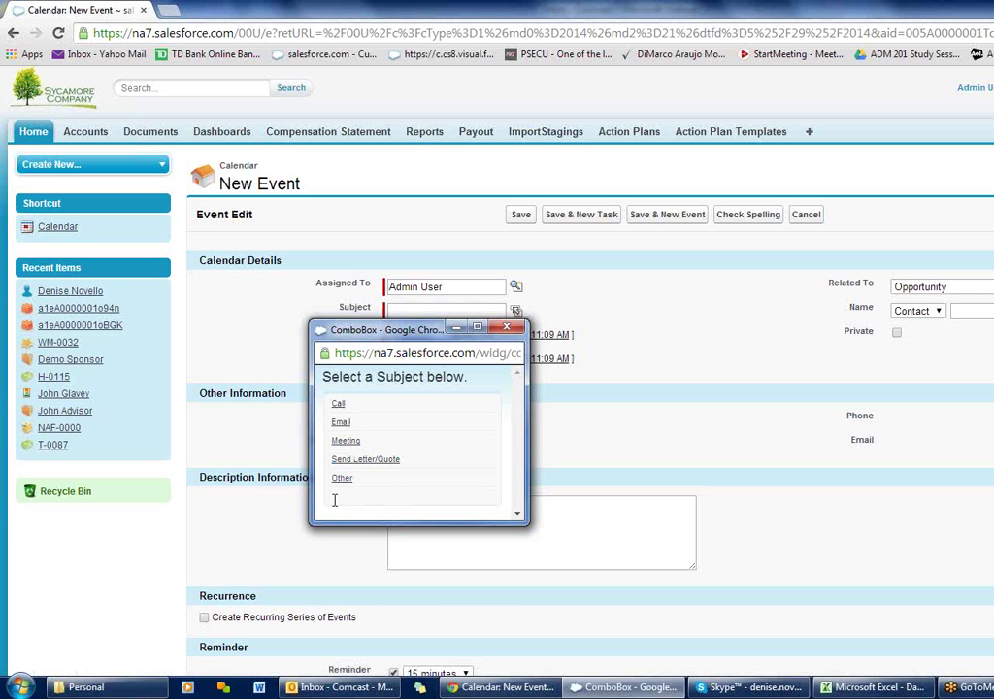
pyautogui.click(511, 331)
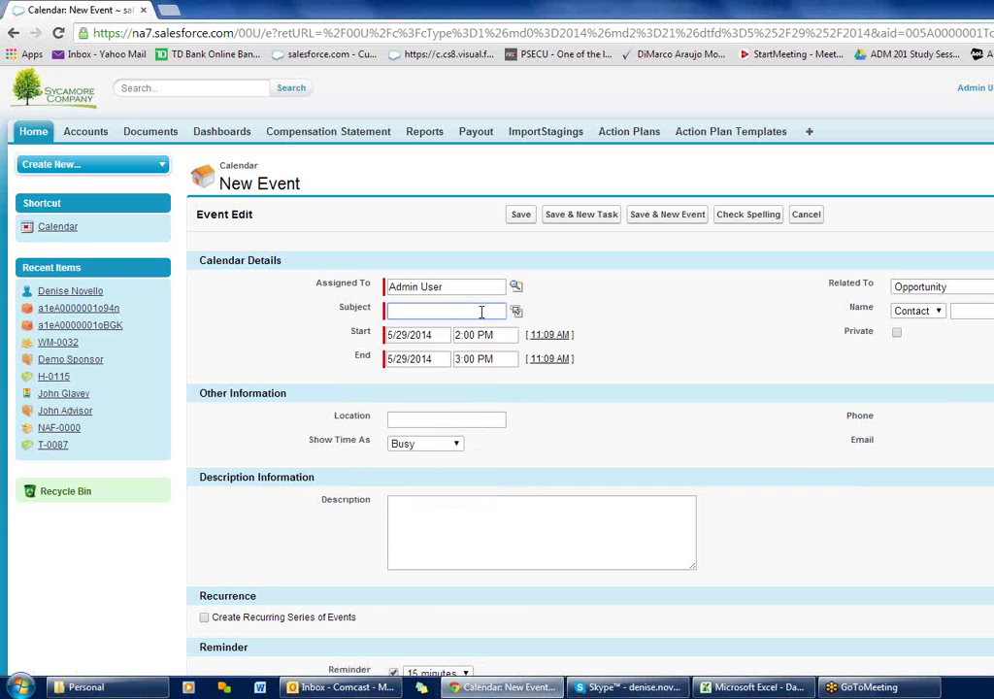
pyautogui.write('Initial')
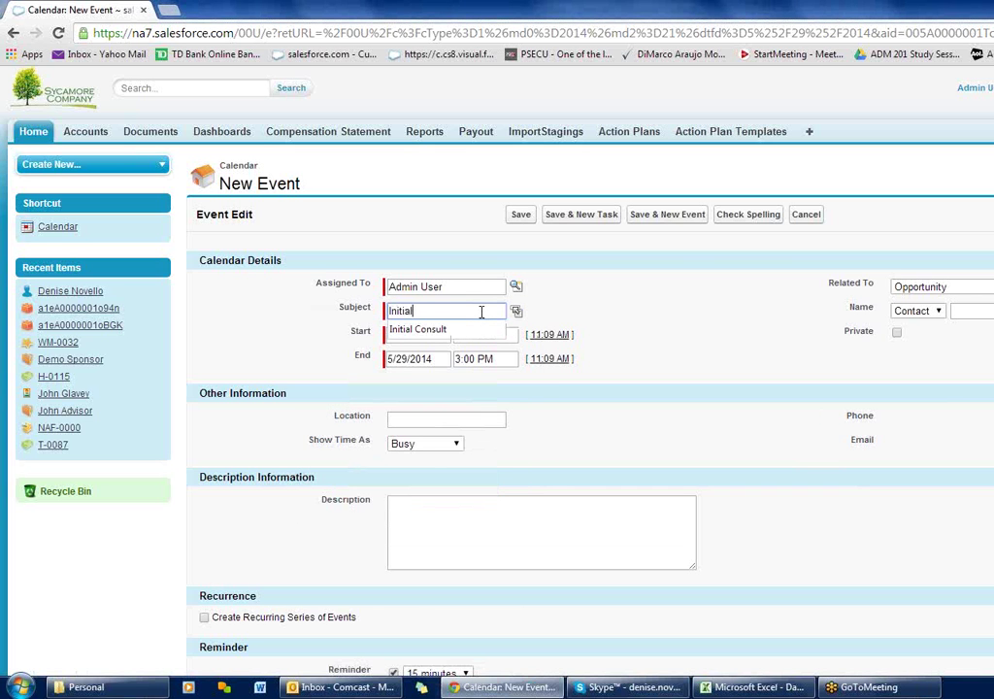
pyautogui.write(' Consult')
pyautogui.click(609, 308)
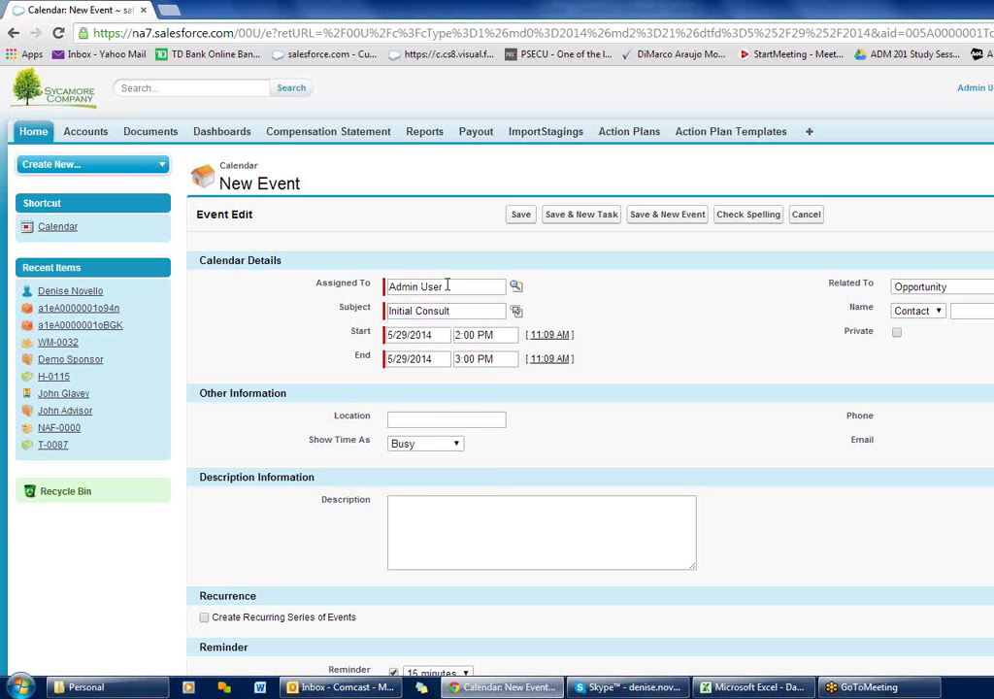
pyautogui.moveTo(447, 286); pyautogui.dragTo(386, 287)
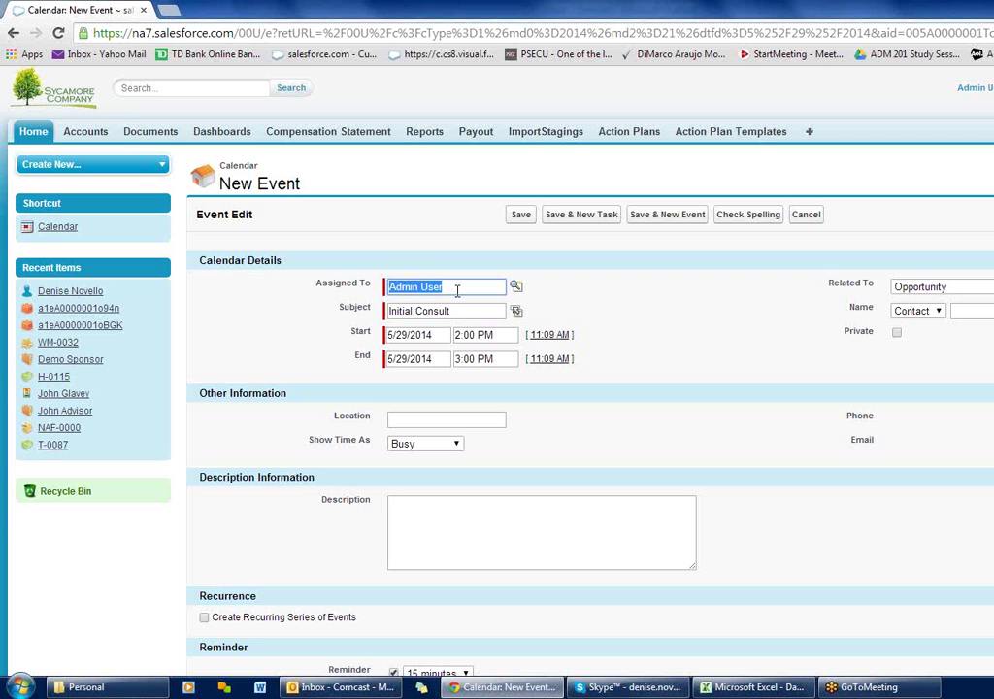
pyautogui.press('BackSpace')
pyautogui.click(515, 287)
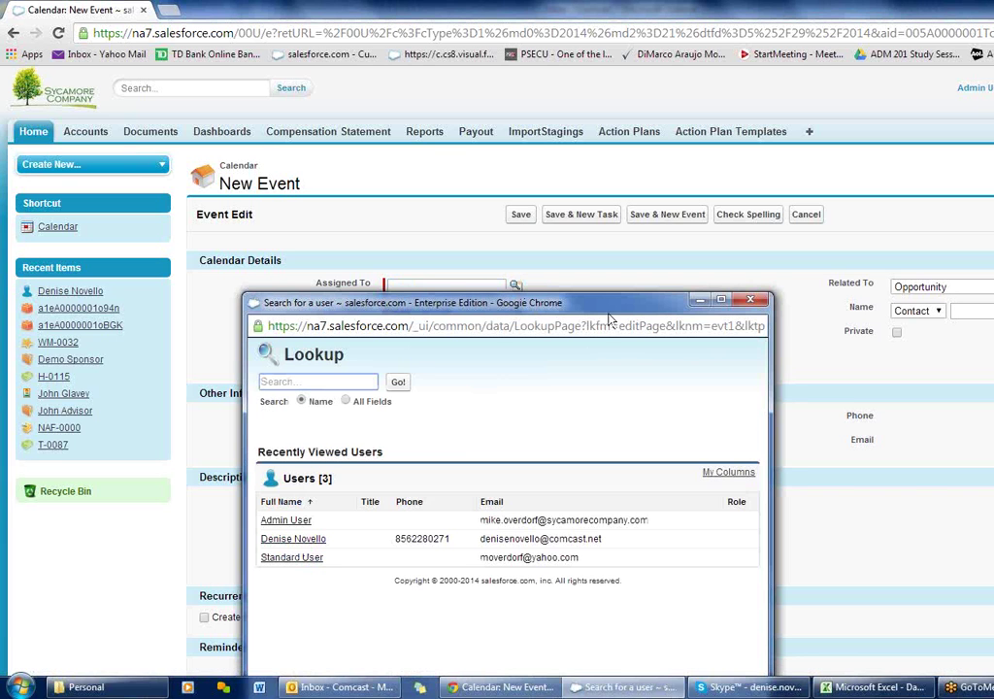
pyautogui.click(435, 287)
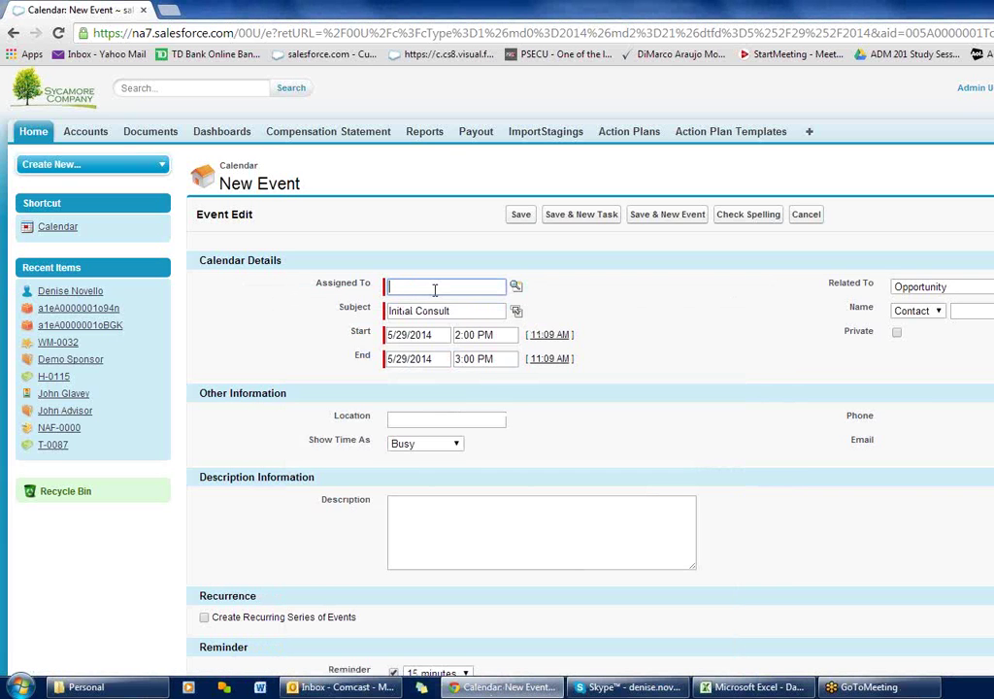
pyautogui.click(515, 286)
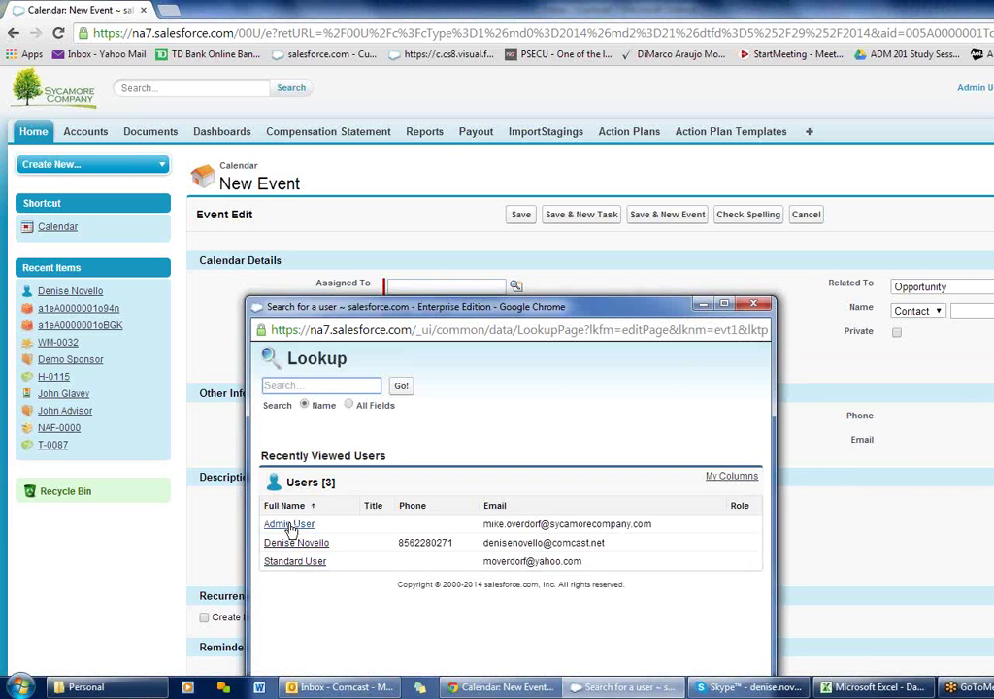
pyautogui.click(289, 524)
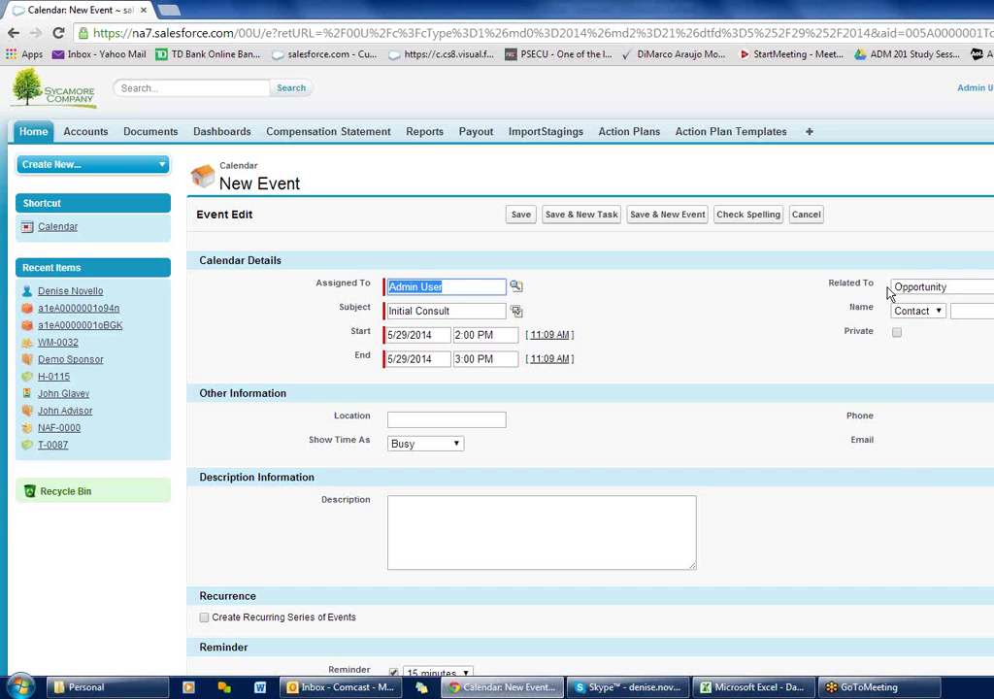
# Set Related To to Account and choose the client from Recently Viewed Accounts
pyautogui.click(940, 287)
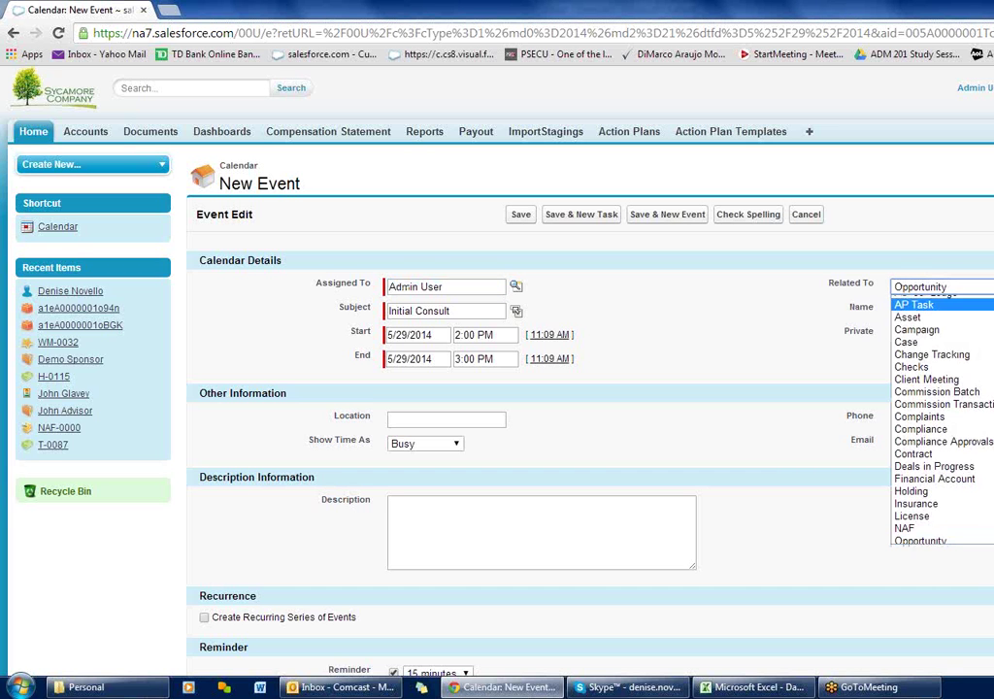
pyautogui.scroll(1, 932, 407)
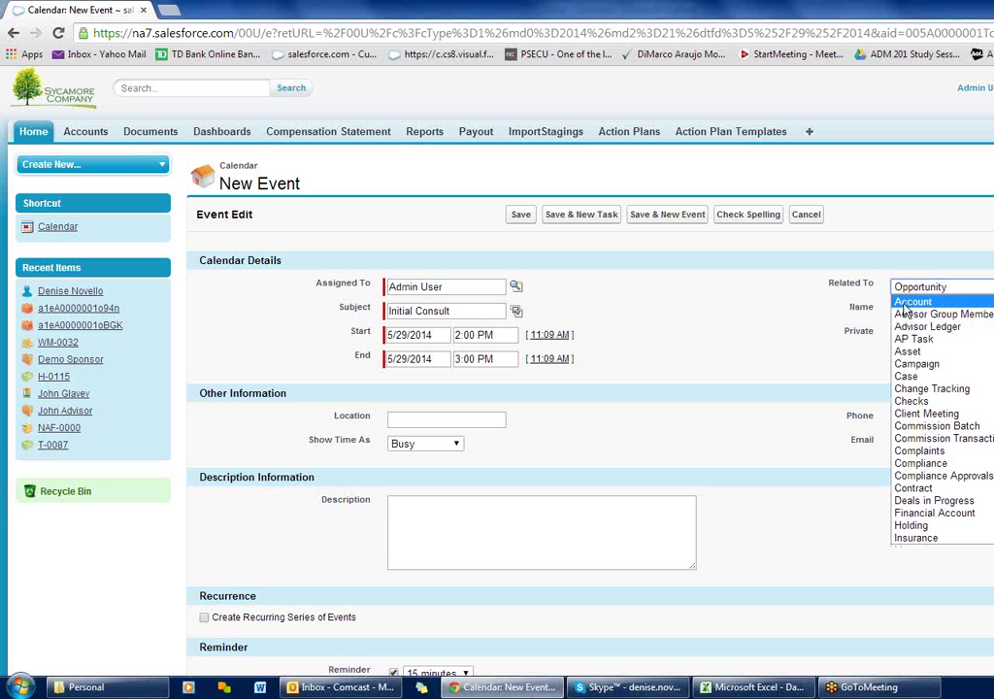
pyautogui.click(905, 303)
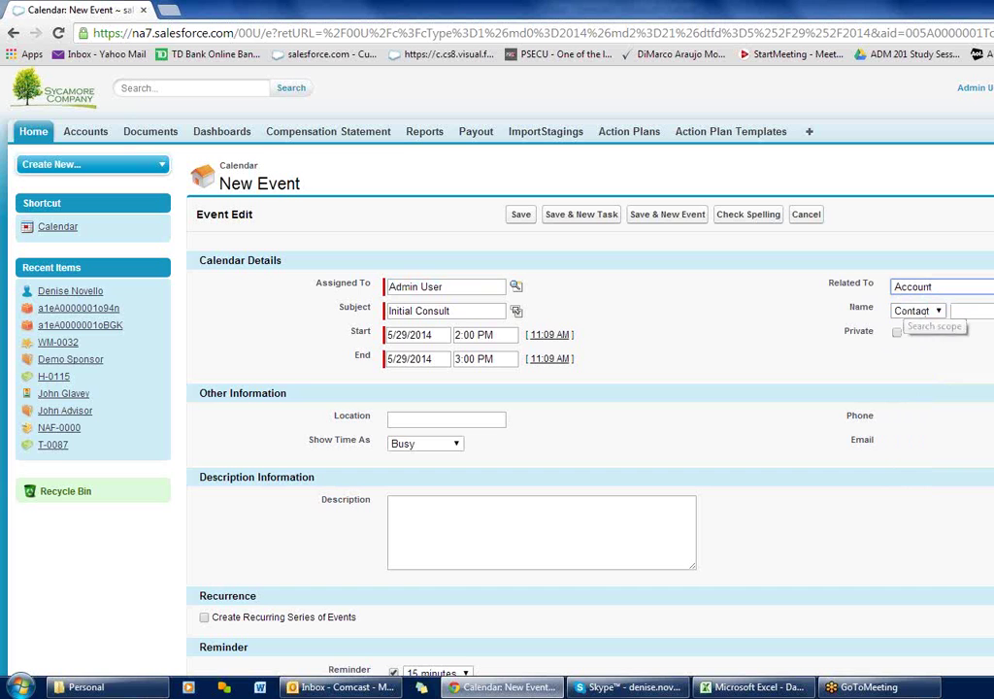
pyautogui.click(990, 310)
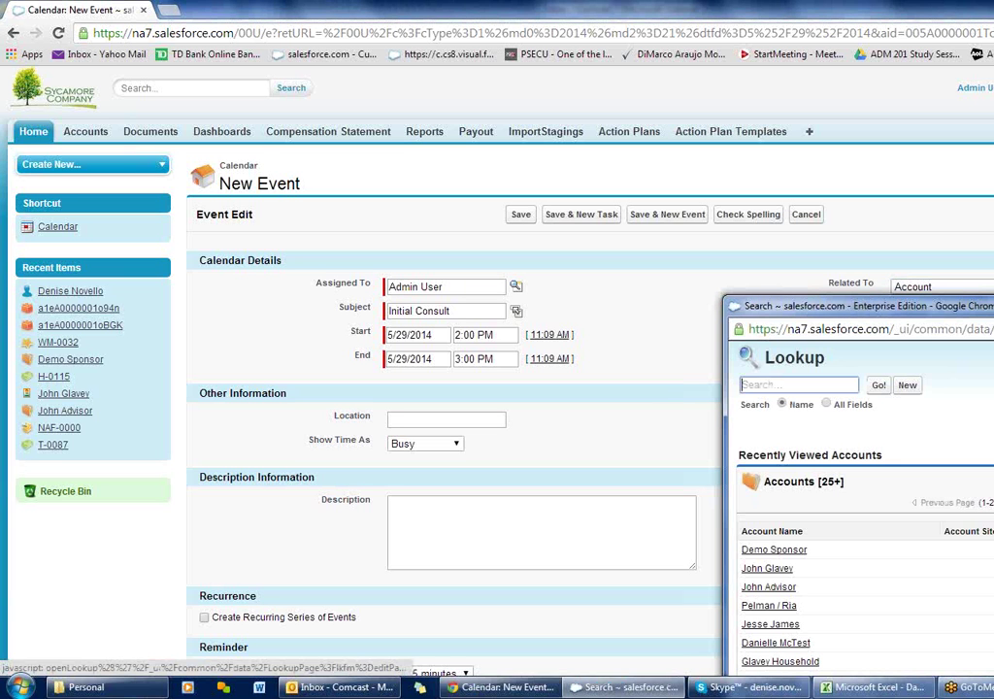
pyautogui.click(789, 627)
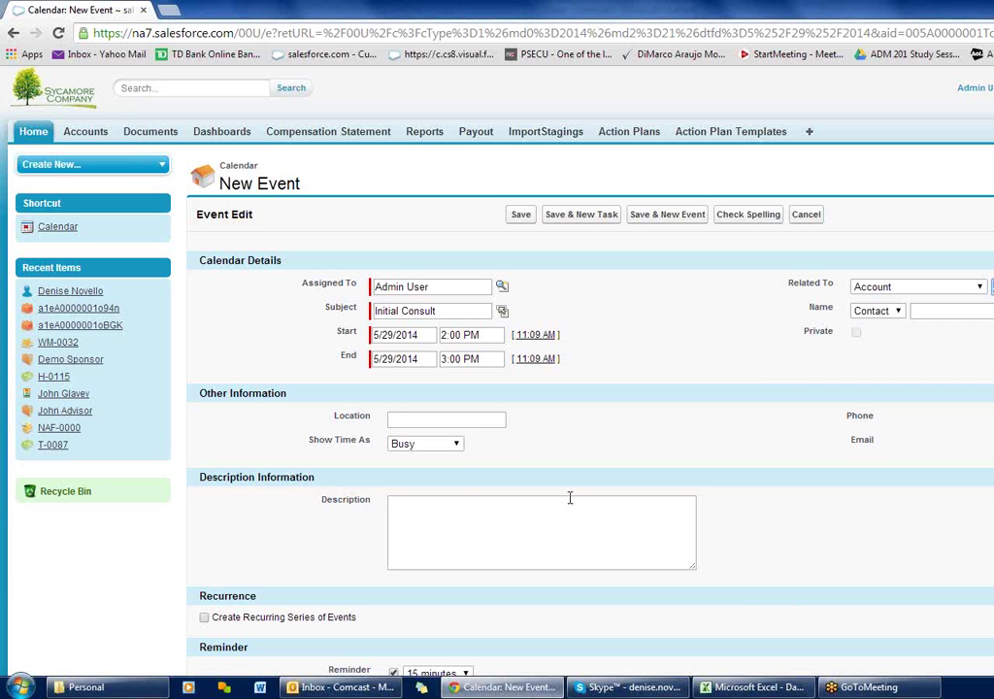
pyautogui.click(478, 418)
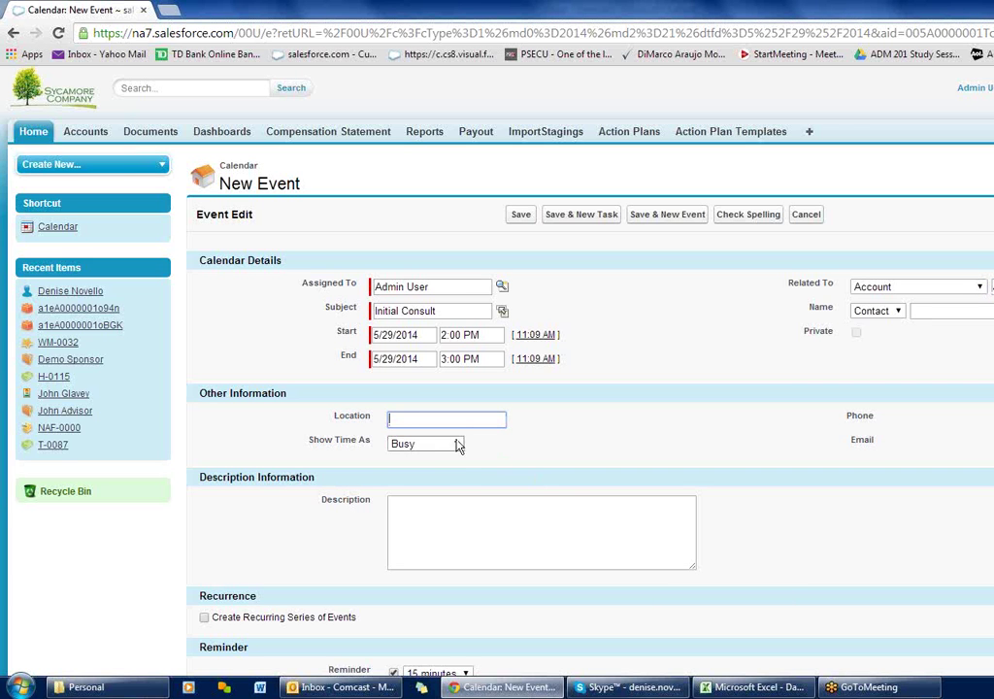
pyautogui.click(458, 443)
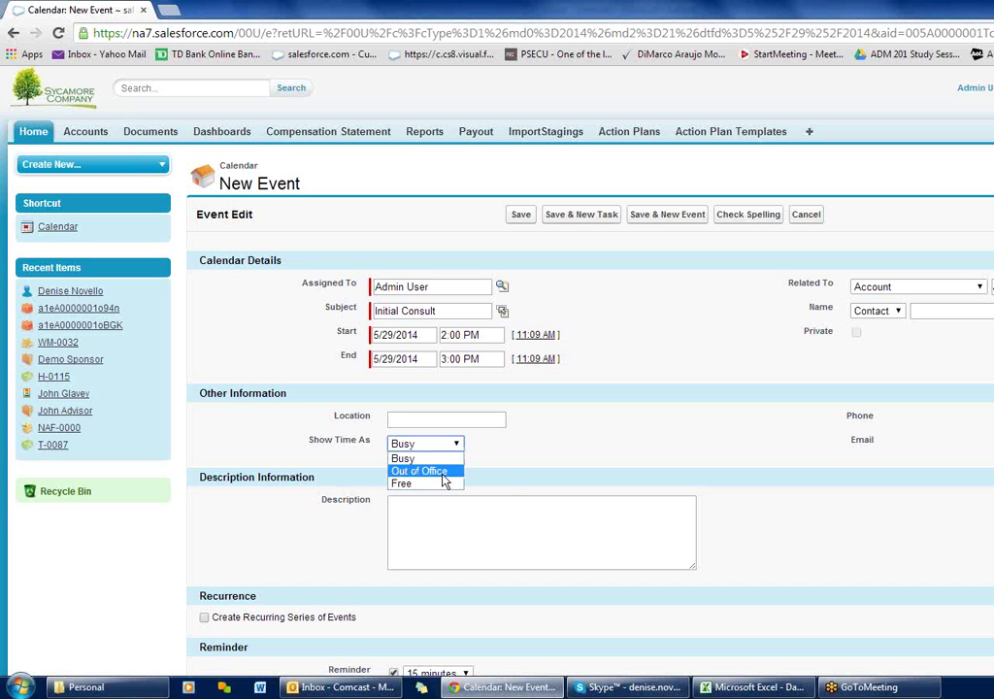
pyautogui.click(504, 474)
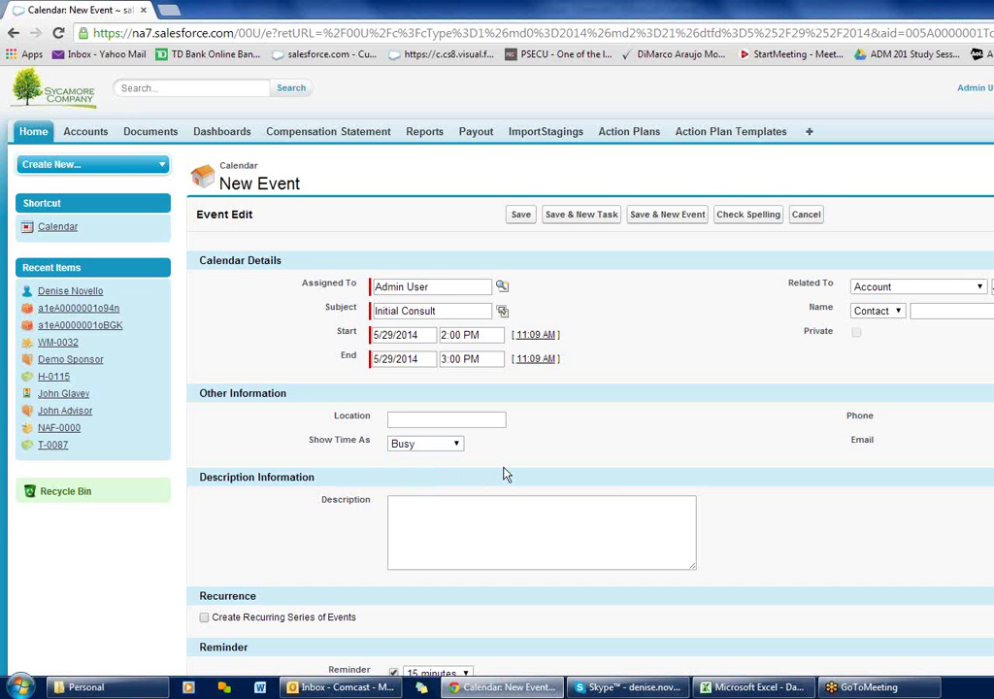
pyautogui.click(498, 509)
pyautogui.scroll(-1, 496, 513)
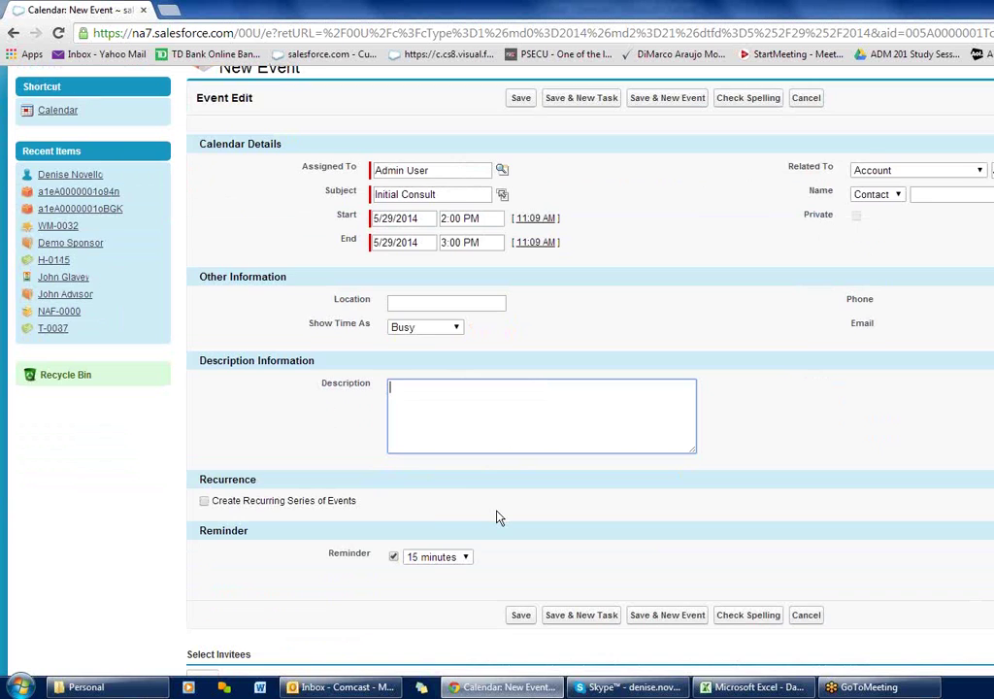
pyautogui.scroll(-2, 496, 517)
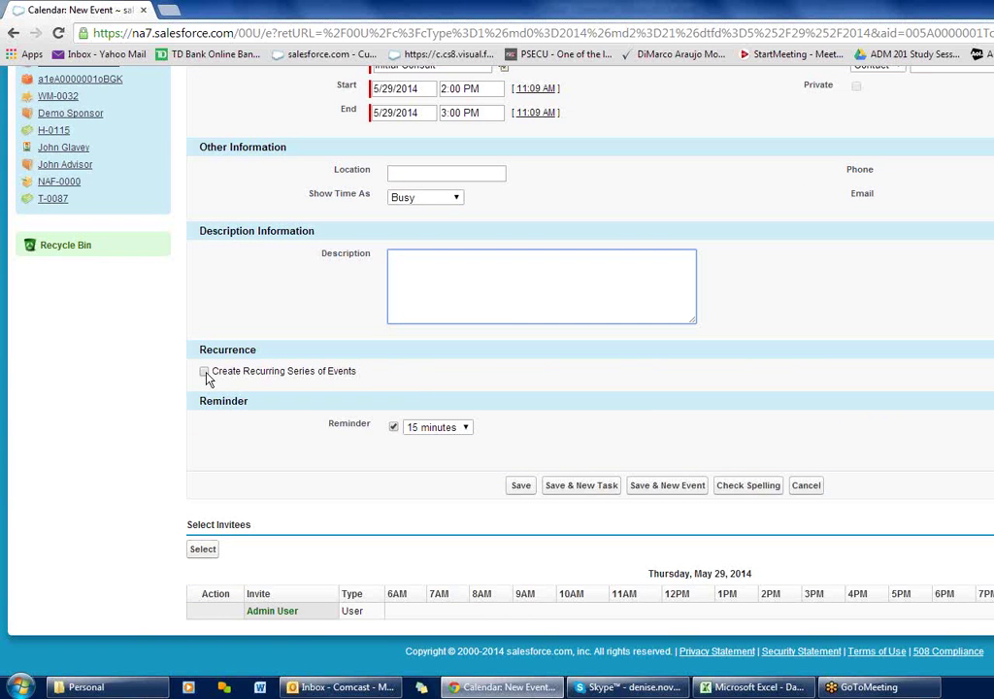
# Try a weekly series with the max end date, then turn recurrence off again
pyautogui.click(204, 372)
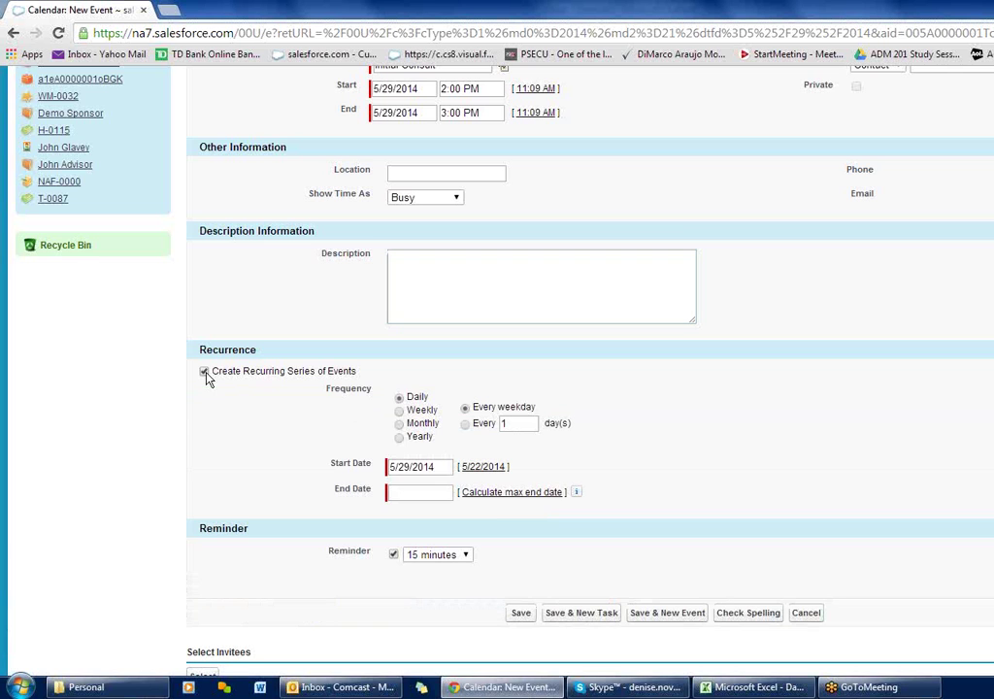
pyautogui.click(411, 412)
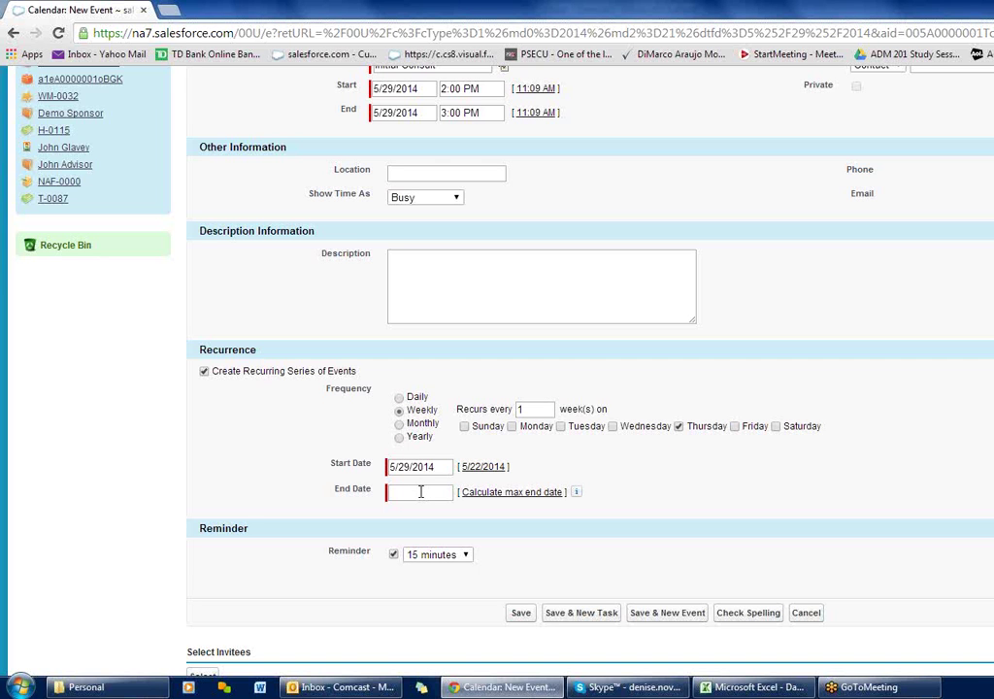
pyautogui.click(503, 493)
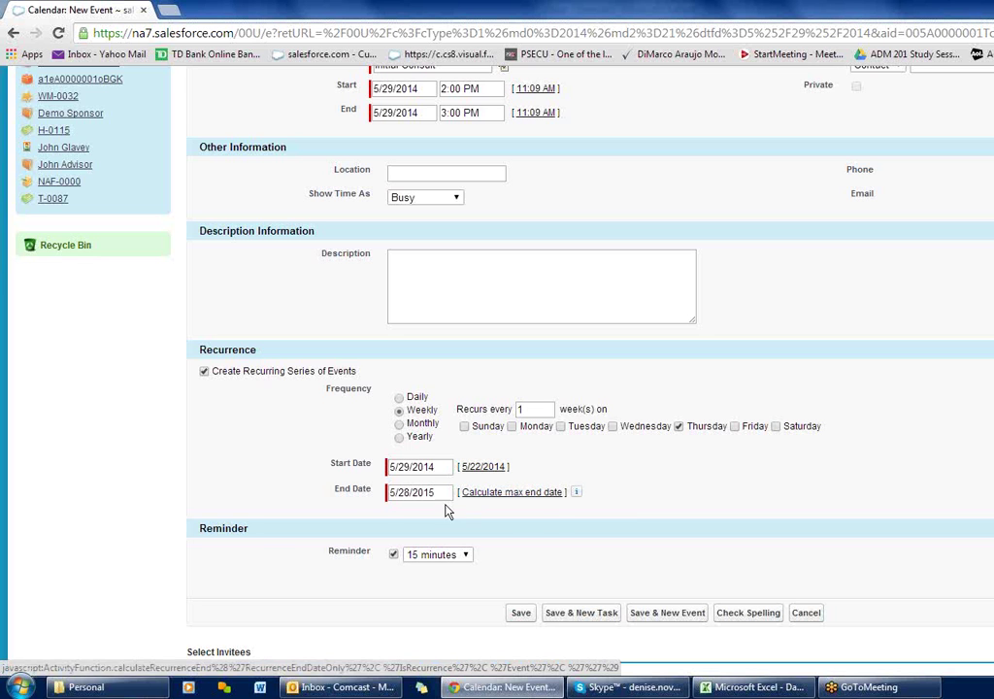
pyautogui.moveTo(434, 492); pyautogui.dragTo(387, 499)
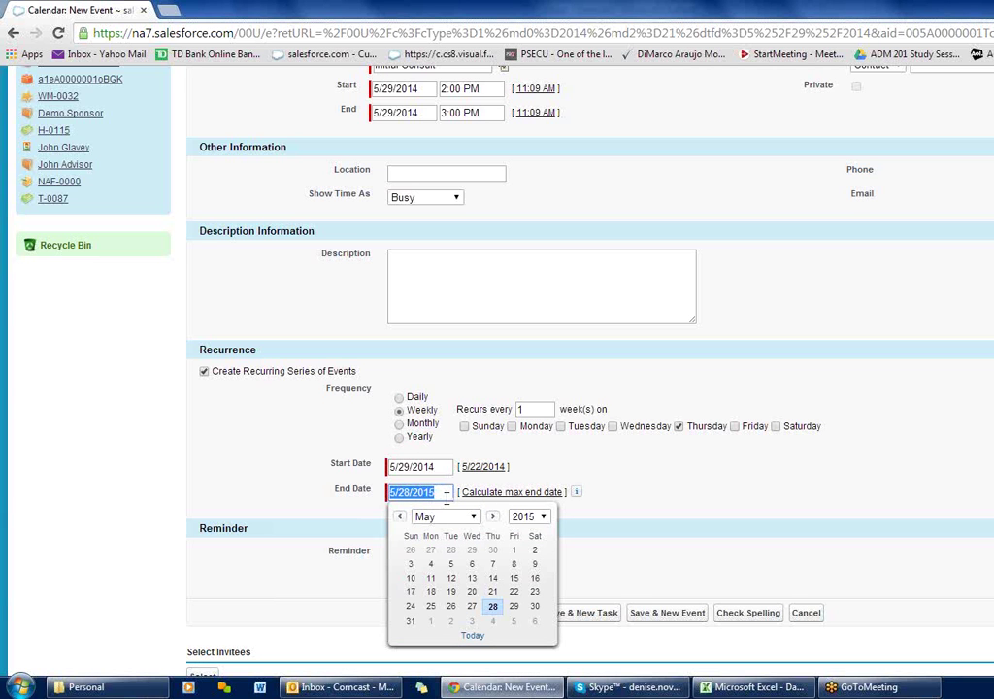
pyautogui.click(551, 470)
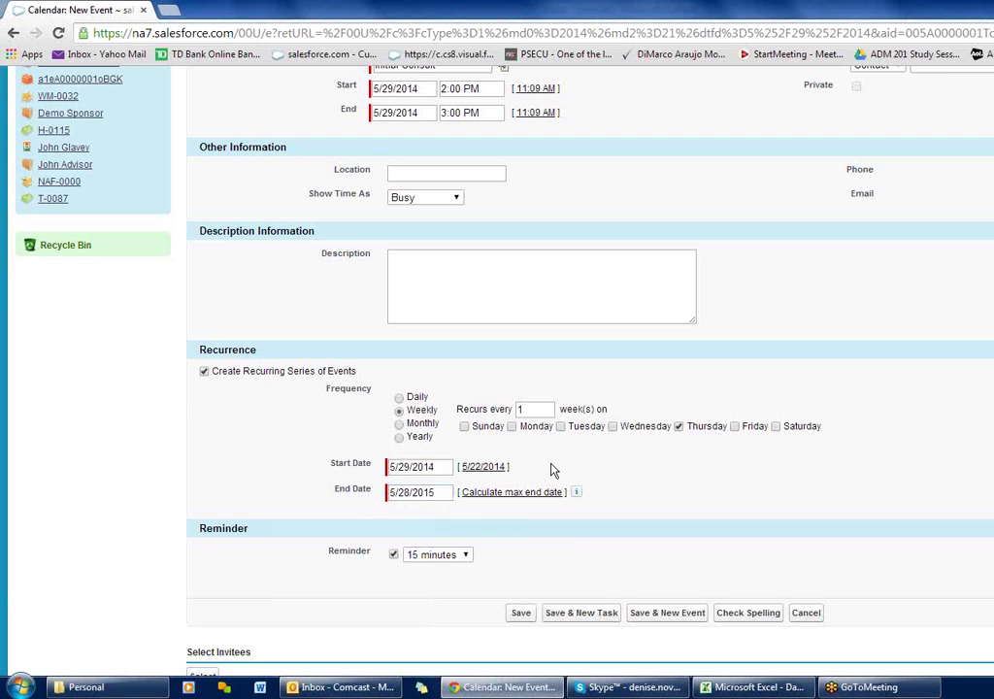
pyautogui.click(203, 372)
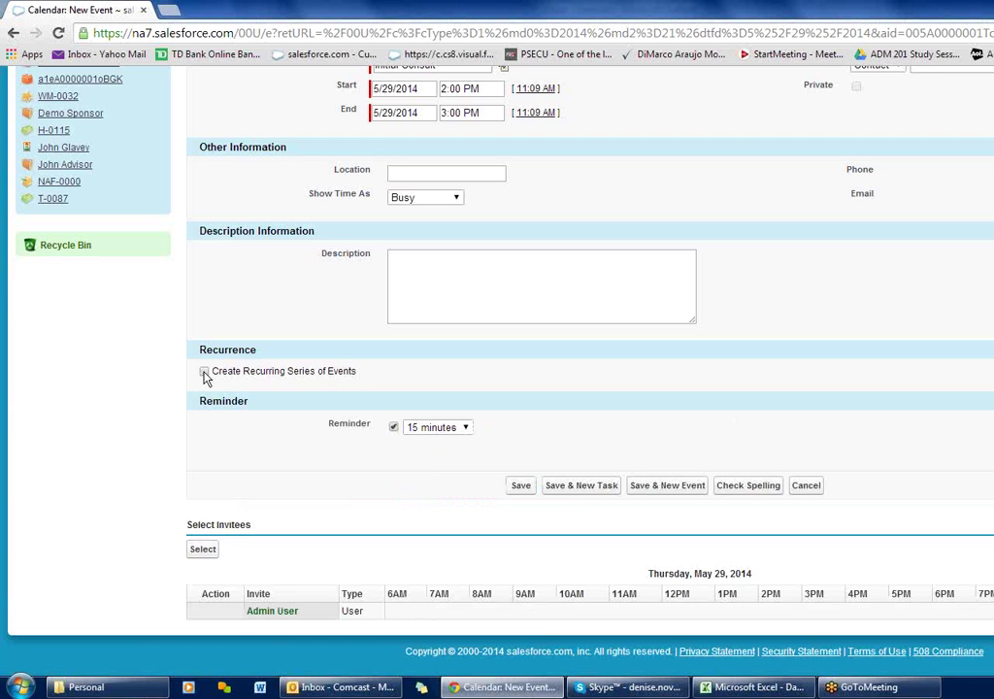
# Switch off the 15-minute reminder on the unsaved 5/29 Initial Consult event
pyautogui.click(465, 429)
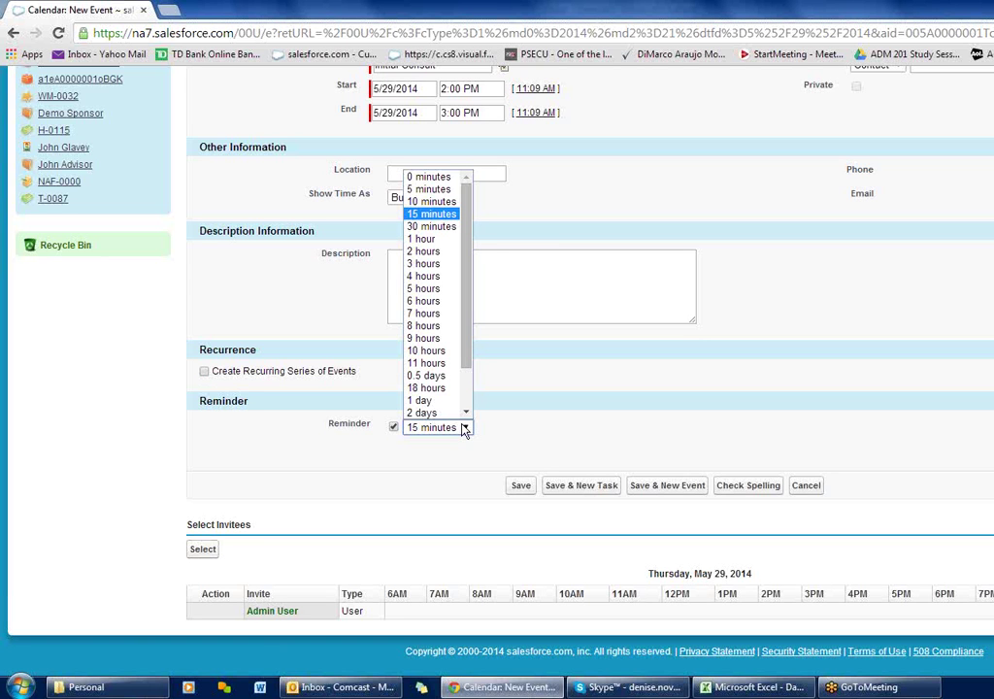
pyautogui.click(393, 427)
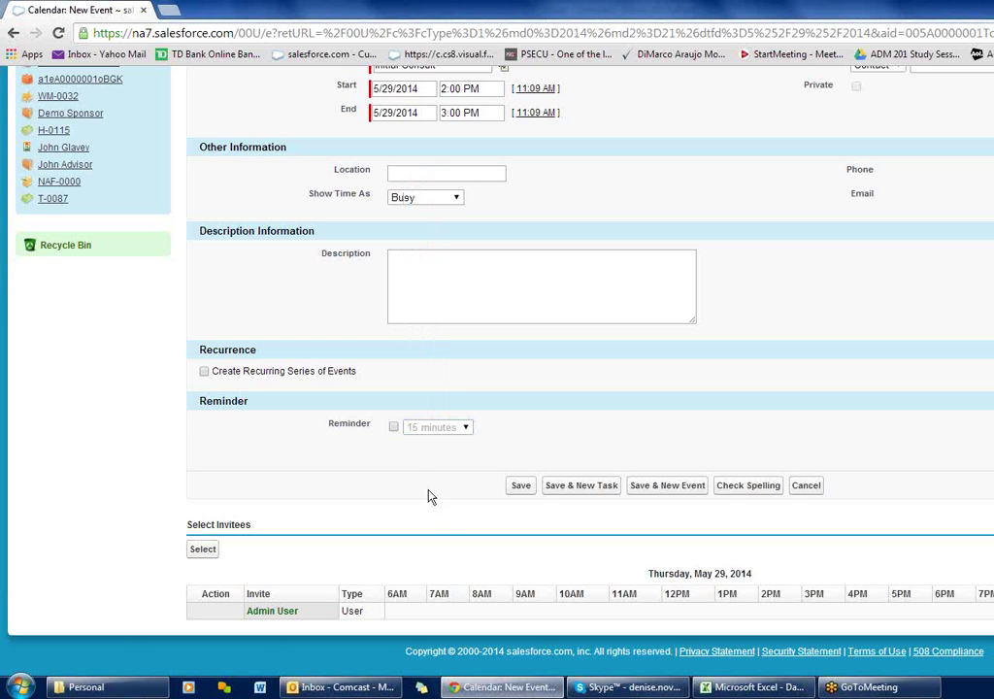
# Search Users for the colleague's name and add them as an invitee alongside Admin User
pyautogui.click(203, 551)
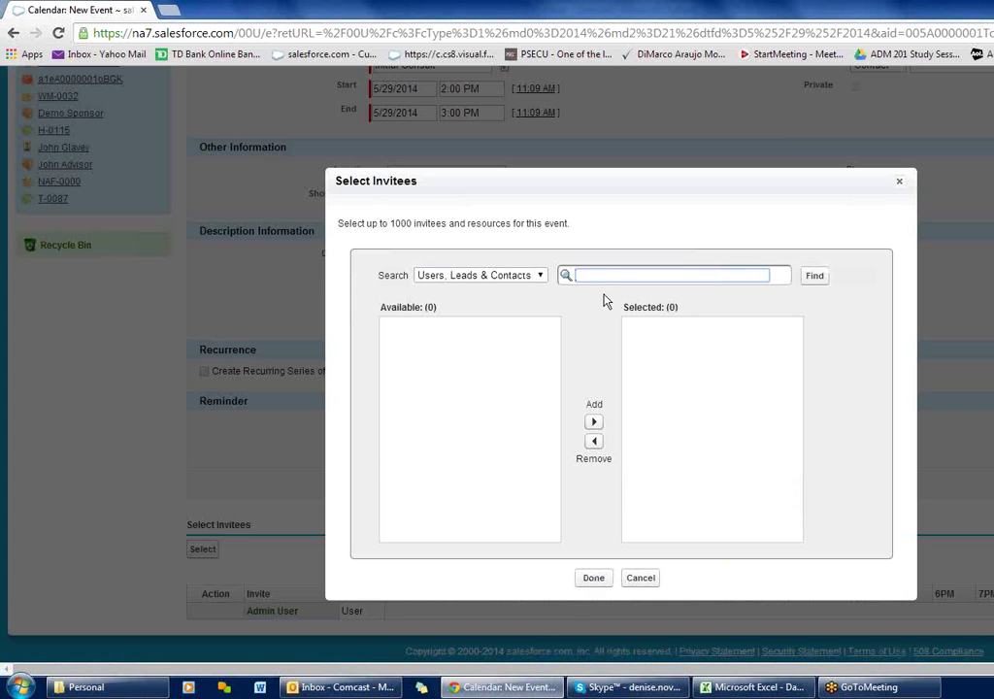
pyautogui.write('denise,')
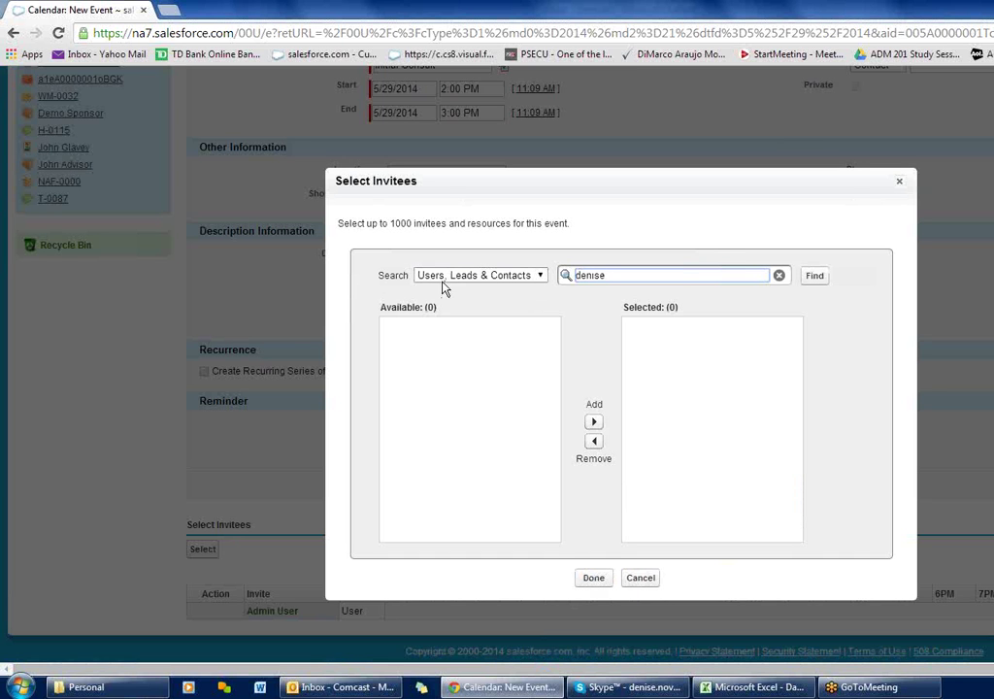
pyautogui.press('BackSpace')
pyautogui.click(539, 277)
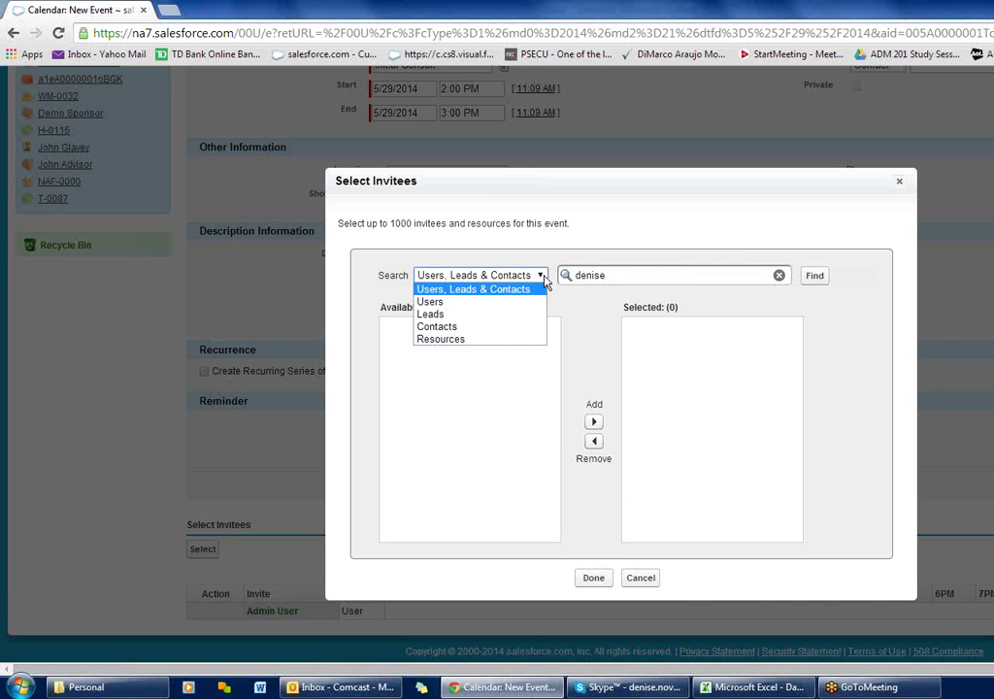
pyautogui.click(482, 302)
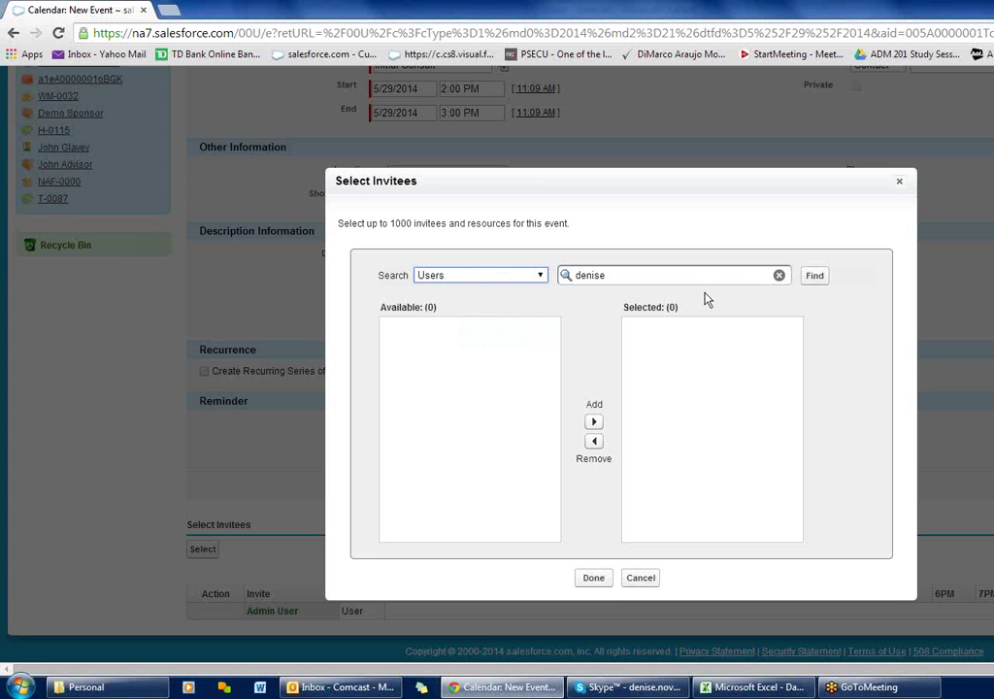
pyautogui.click(814, 275)
pyautogui.click(471, 316)
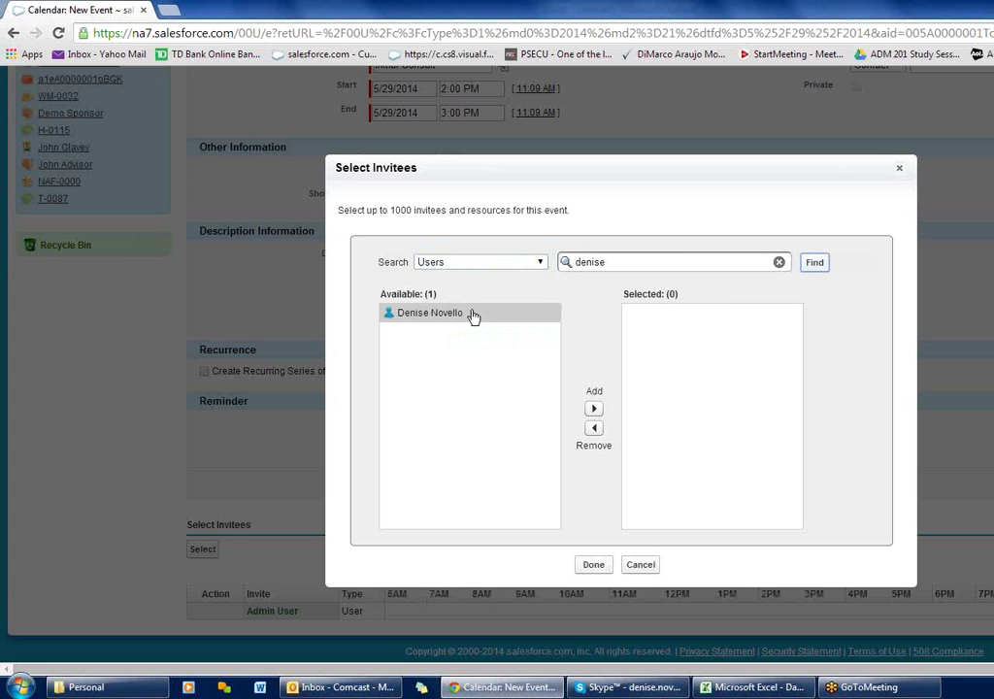
pyautogui.click(593, 411)
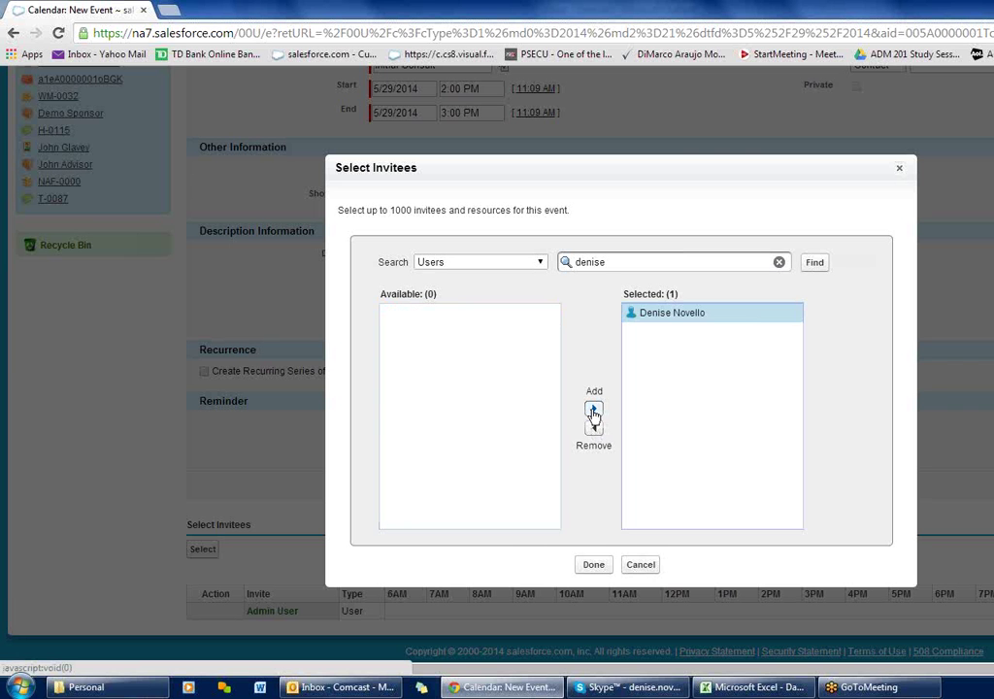
pyautogui.click(593, 564)
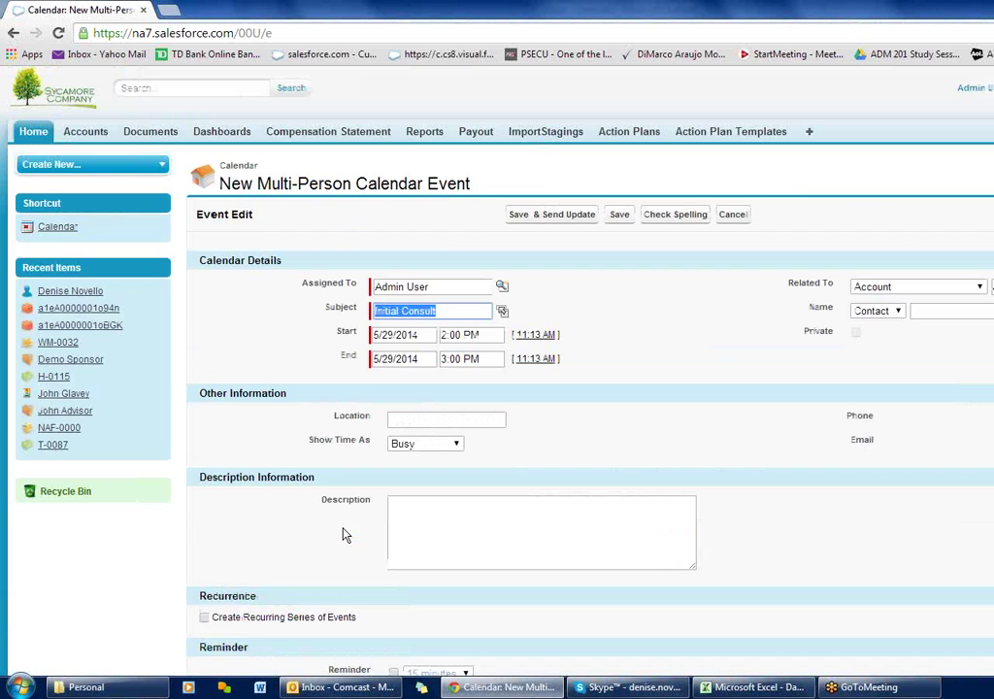
pyautogui.scroll(-3, 342, 533)
pyautogui.scroll(3, 344, 537)
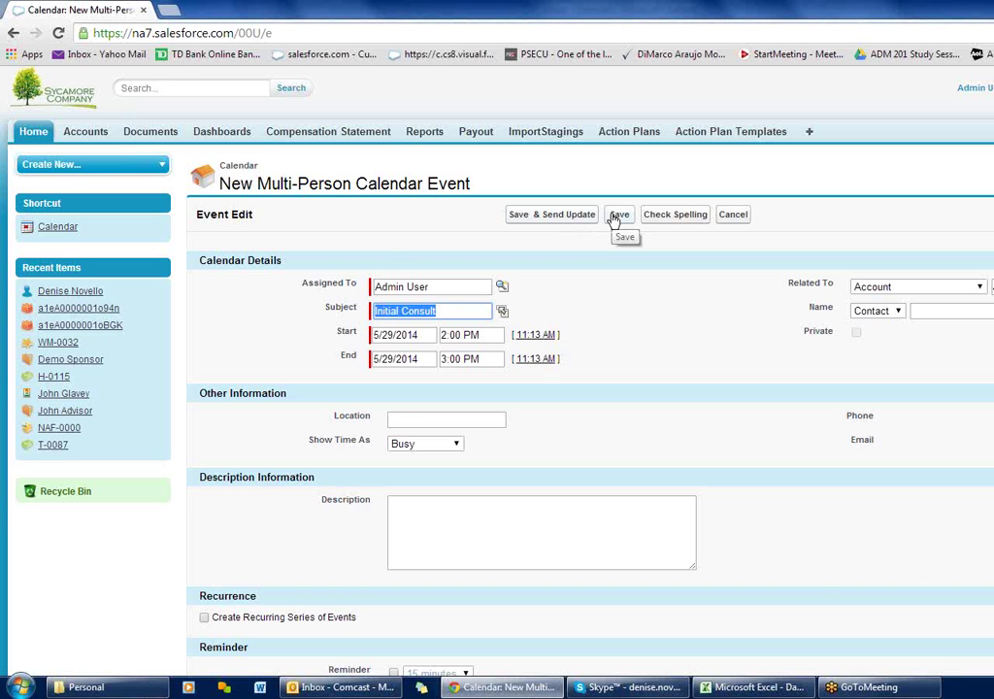
pyautogui.scroll(-3, 667, 365)
pyautogui.scroll(3, 668, 365)
# Save the Initial Consult so it shows Thursday, May 29 at 2:00 PM in the week calendar
pyautogui.click(567, 223)
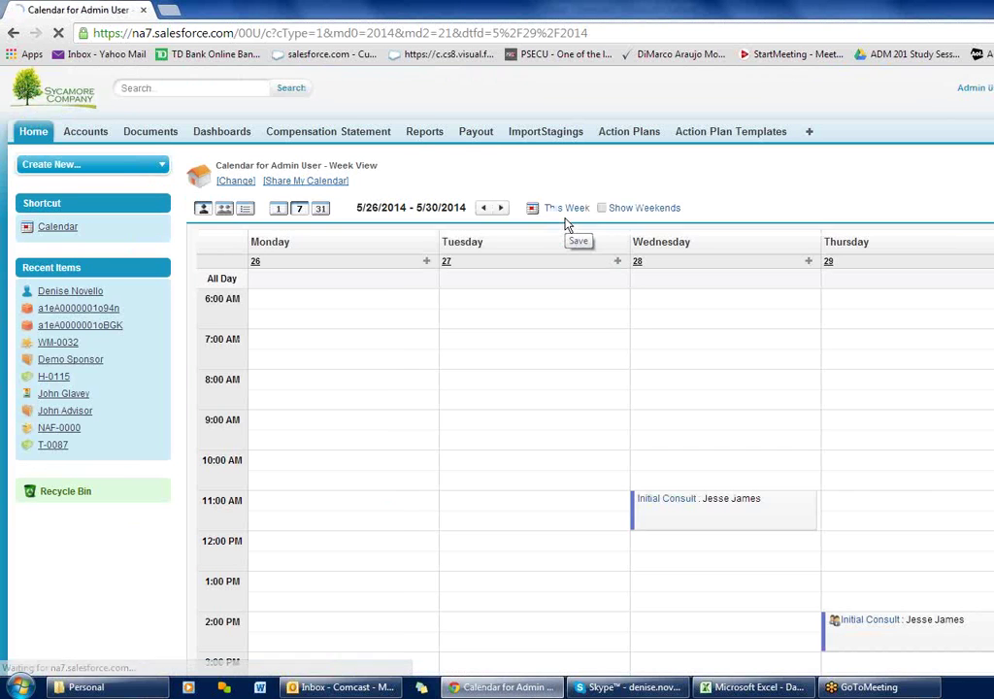
pyautogui.scroll(-2, 617, 437)
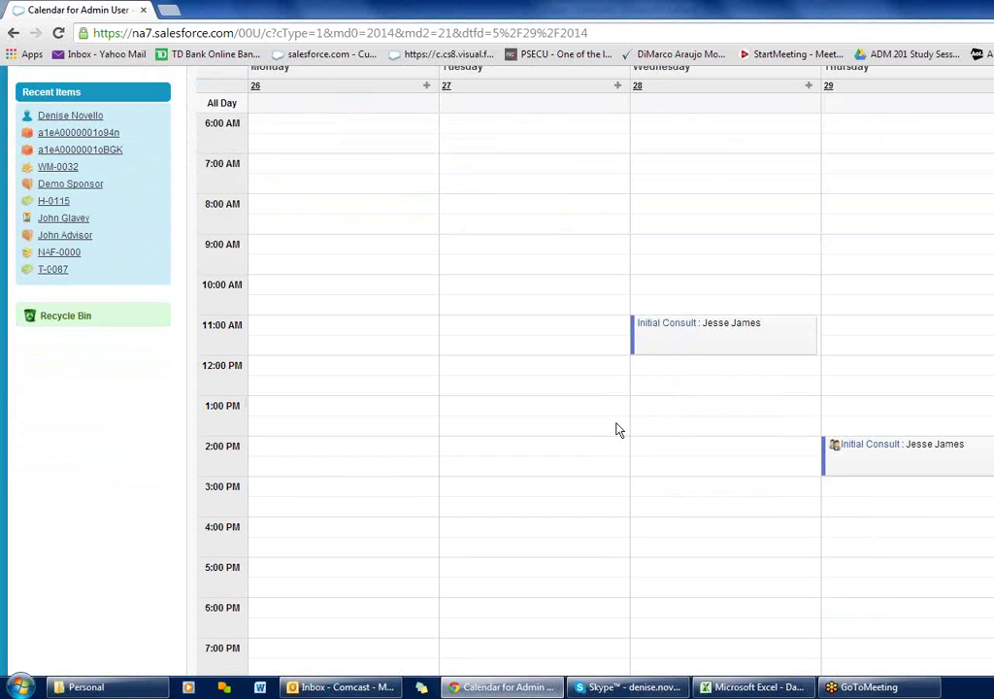
pyautogui.scroll(1, 618, 419)
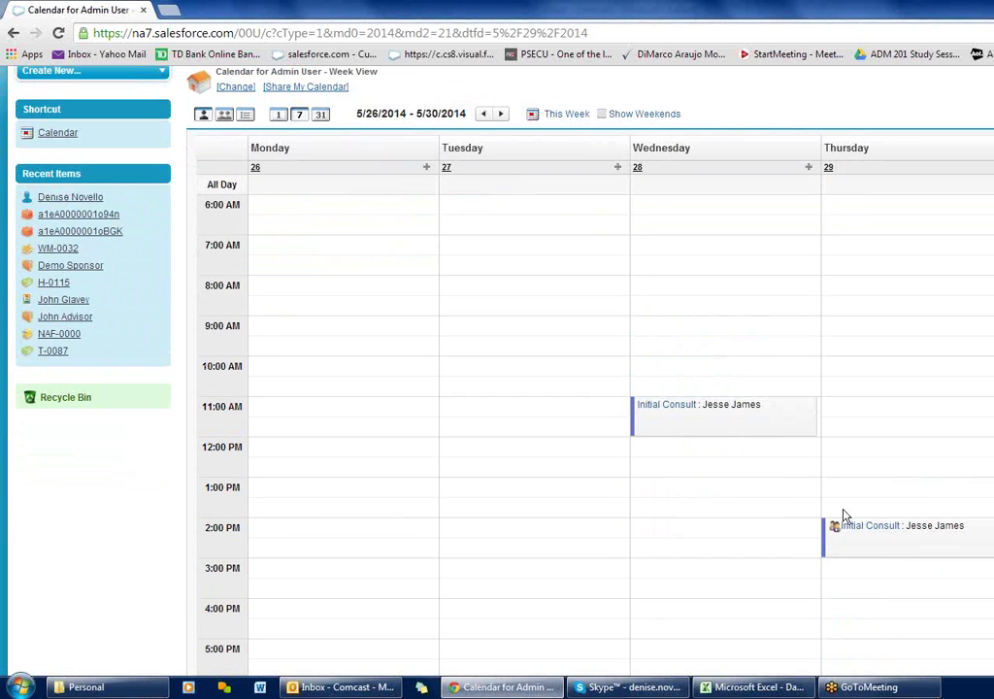
pyautogui.moveTo(932, 539)
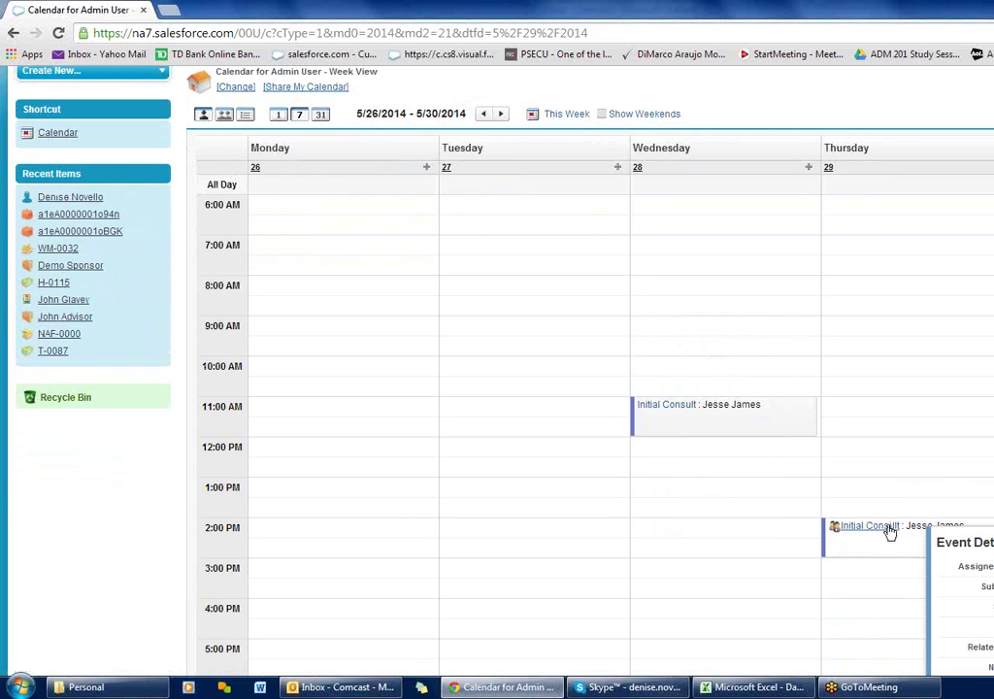
pyautogui.click(887, 532)
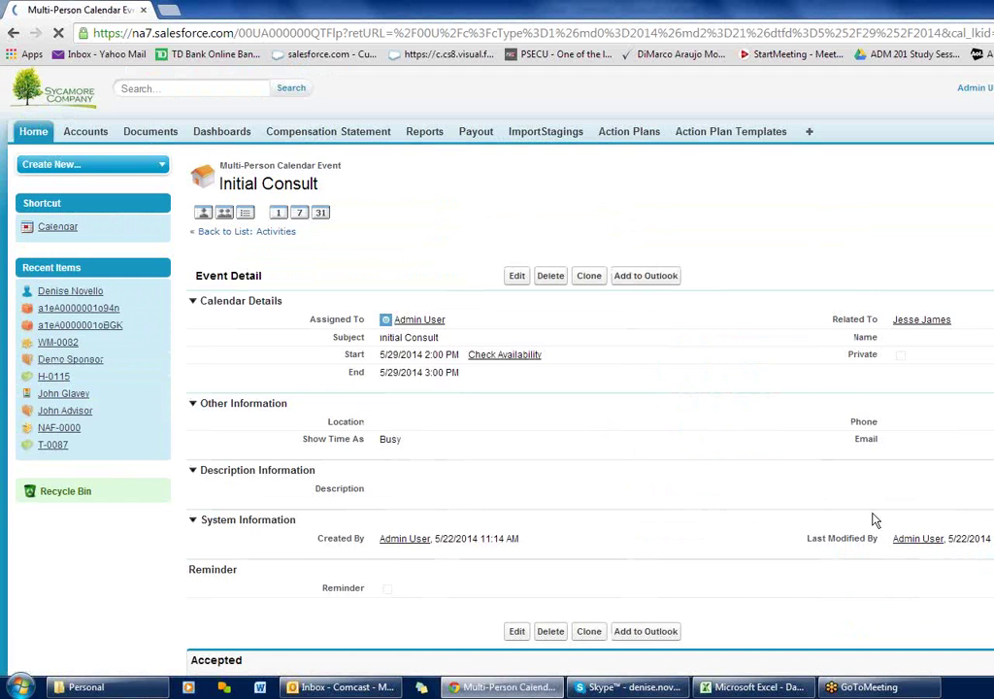
pyautogui.scroll(-3, 497, 486)
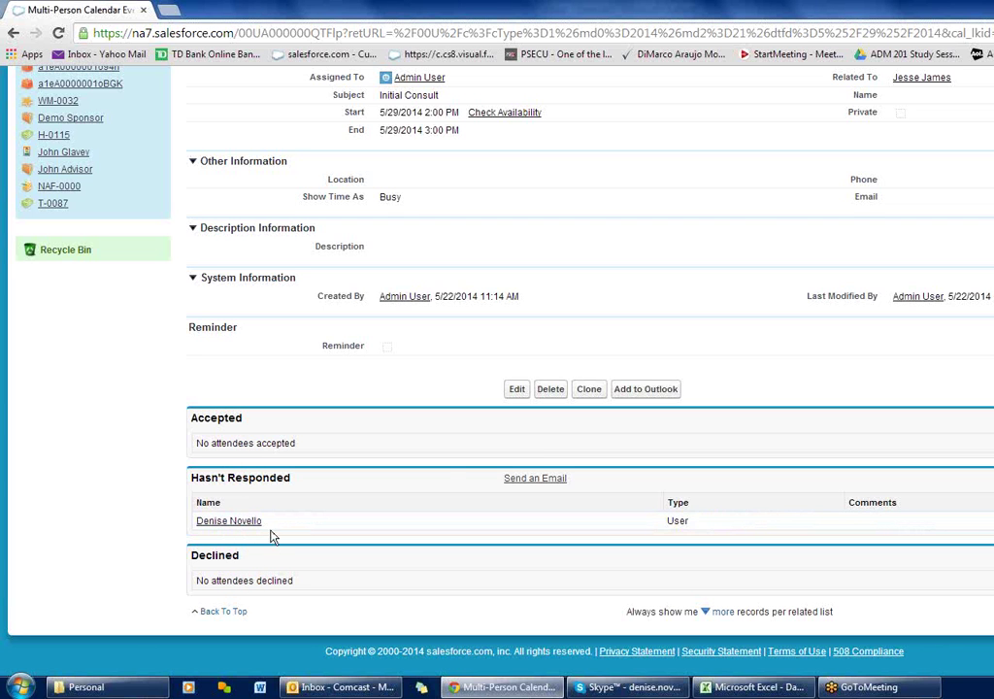
pyautogui.scroll(5, 452, 469)
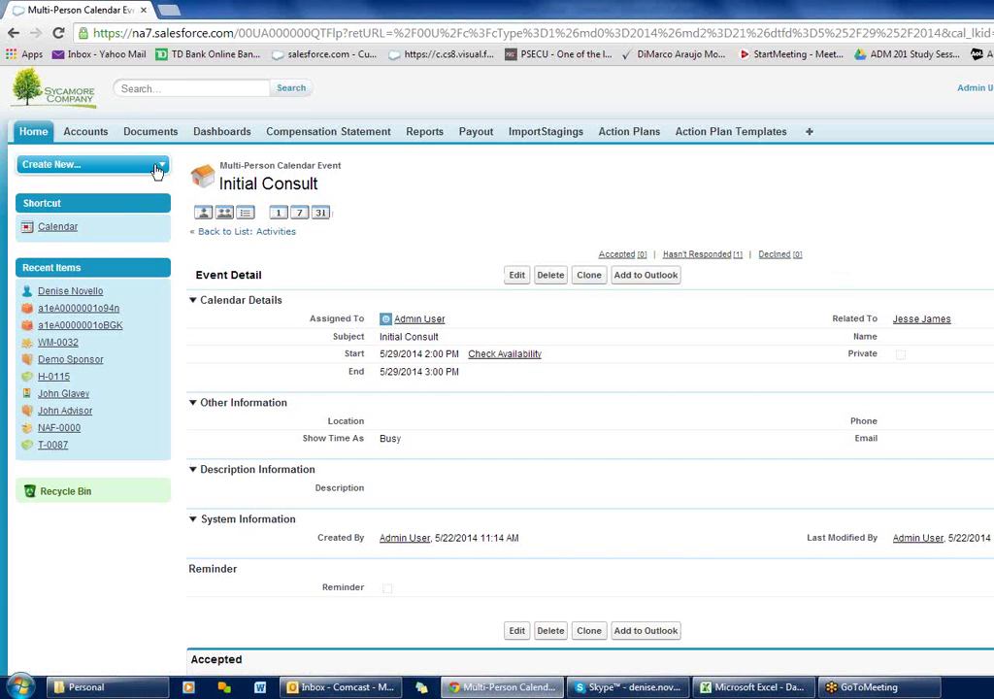
pyautogui.click(14, 33)
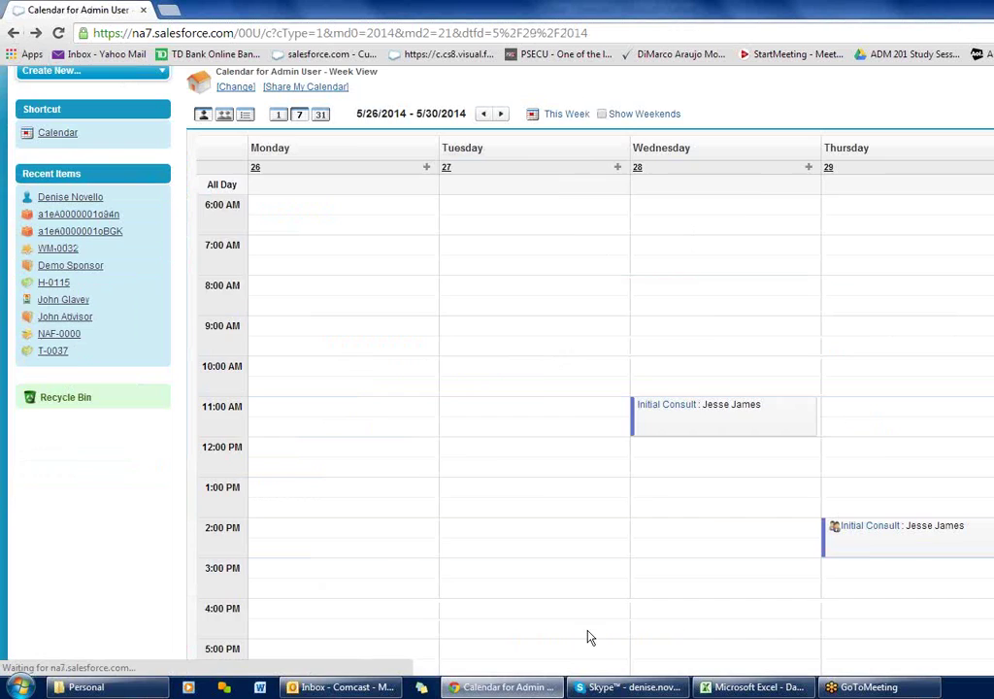
# Fetch new Outlook mail and open the Initial Consult meeting request for 5/29/2014
pyautogui.click(377, 686)
pyautogui.click(73, 156)
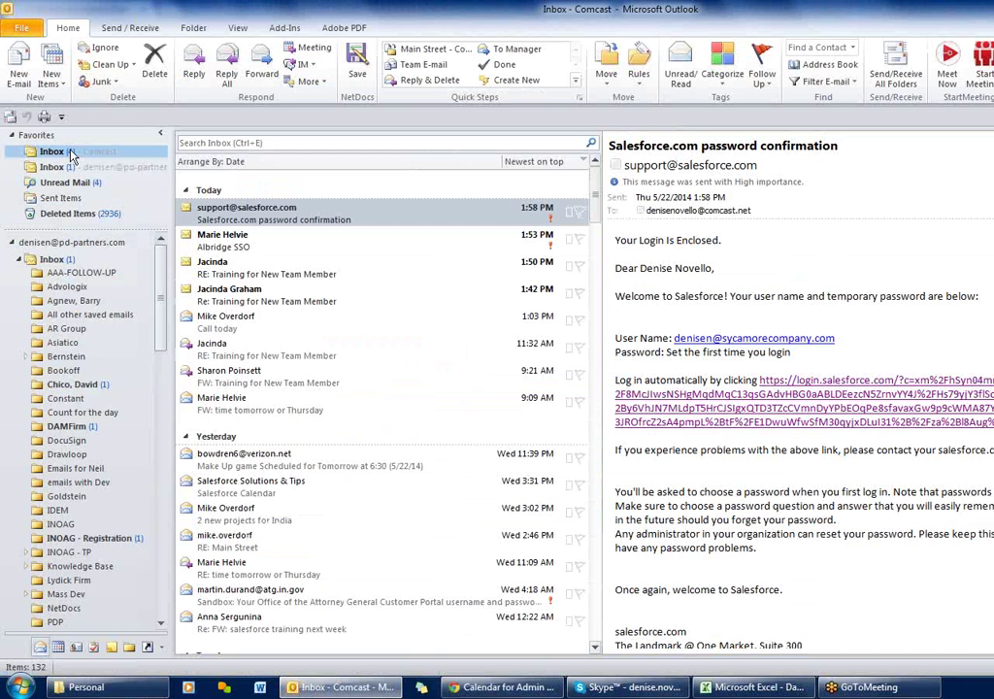
pyautogui.click(12, 117)
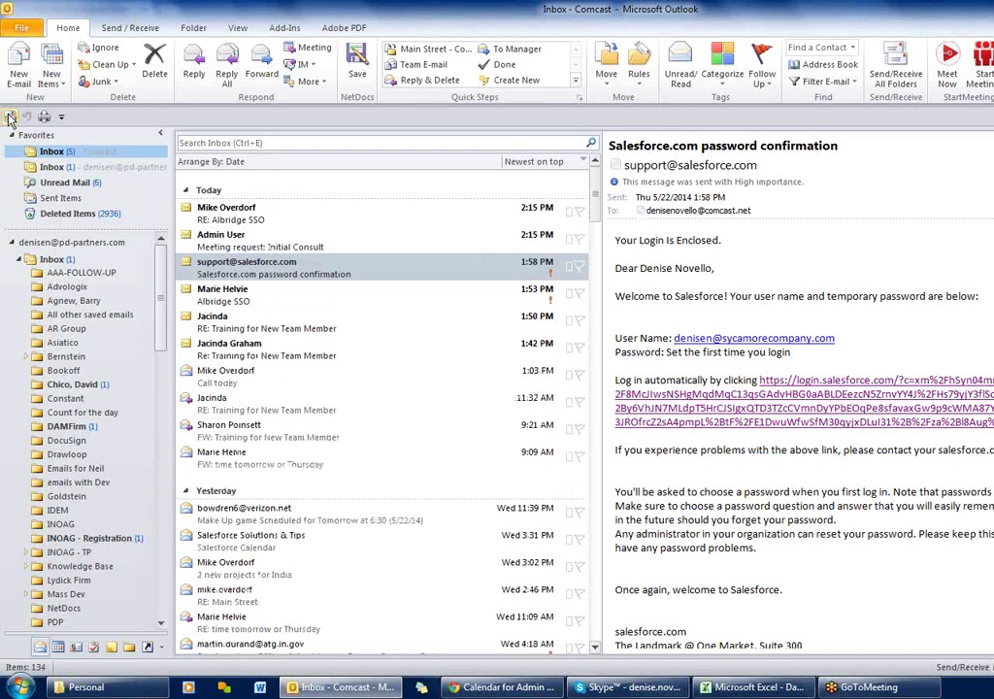
pyautogui.click(247, 240)
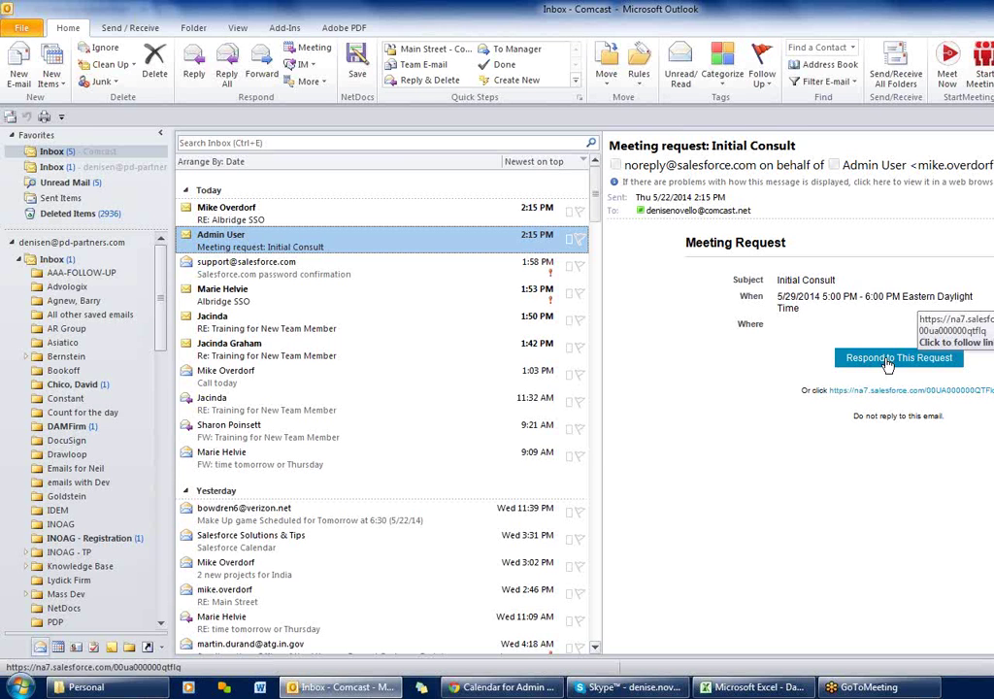
# Show the May 26–30 multi-user week calendar for All Users in Salesforce
pyautogui.click(502, 687)
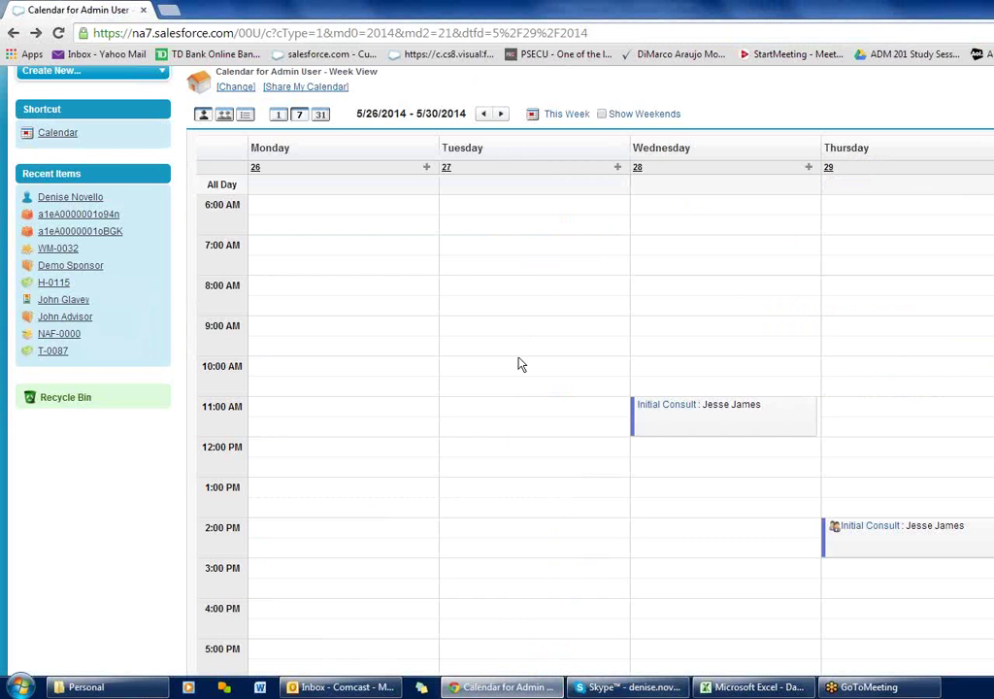
pyautogui.scroll(-2, 575, 438)
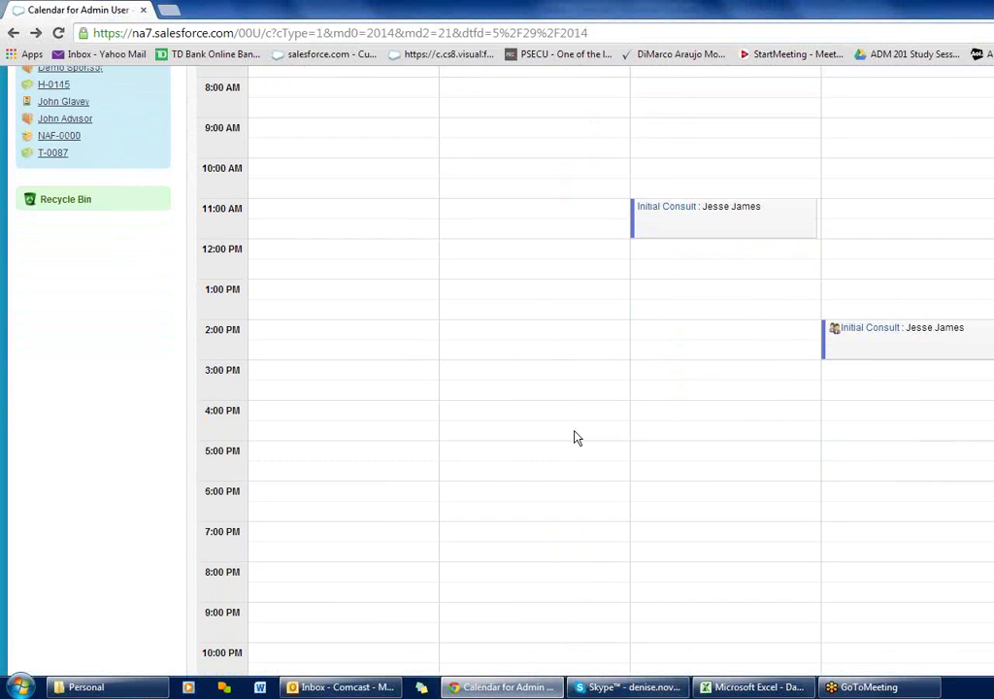
pyautogui.scroll(3, 575, 438)
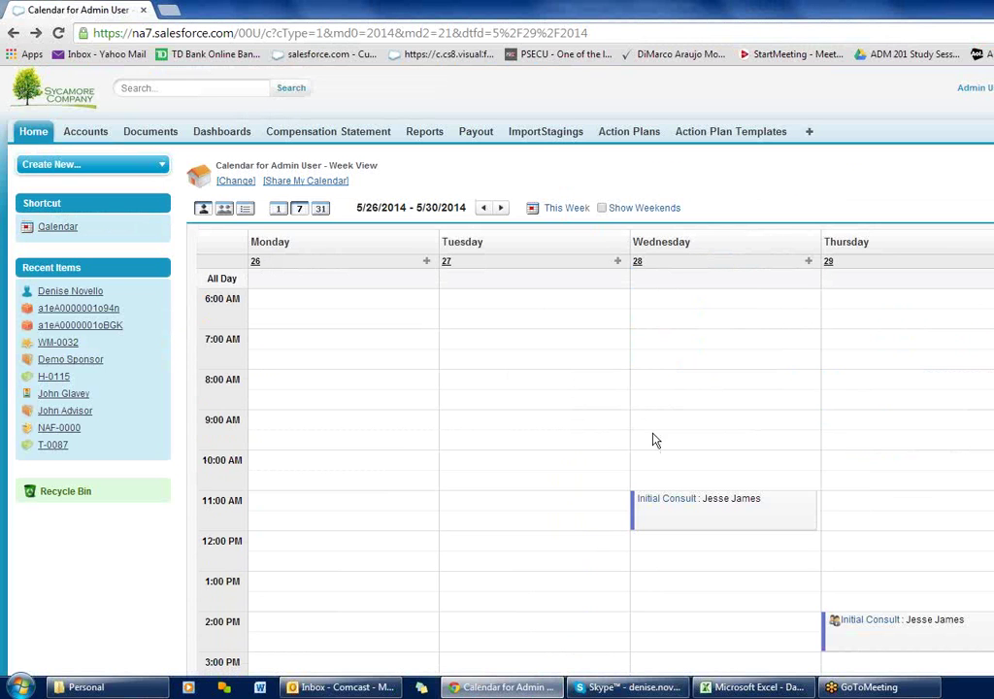
pyautogui.click(224, 208)
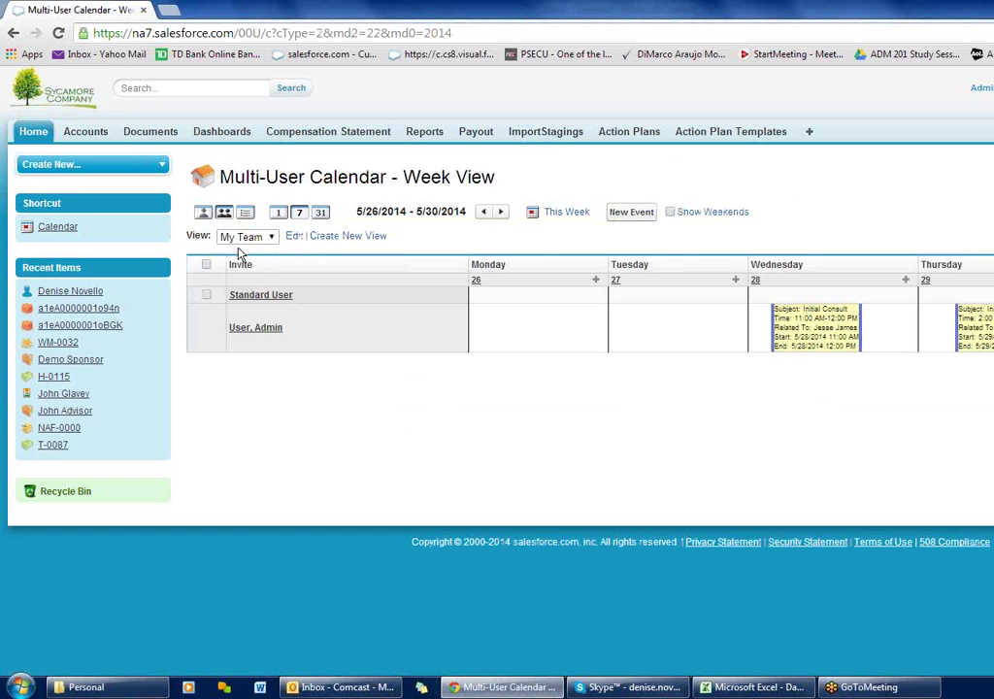
pyautogui.click(271, 238)
pyautogui.click(240, 252)
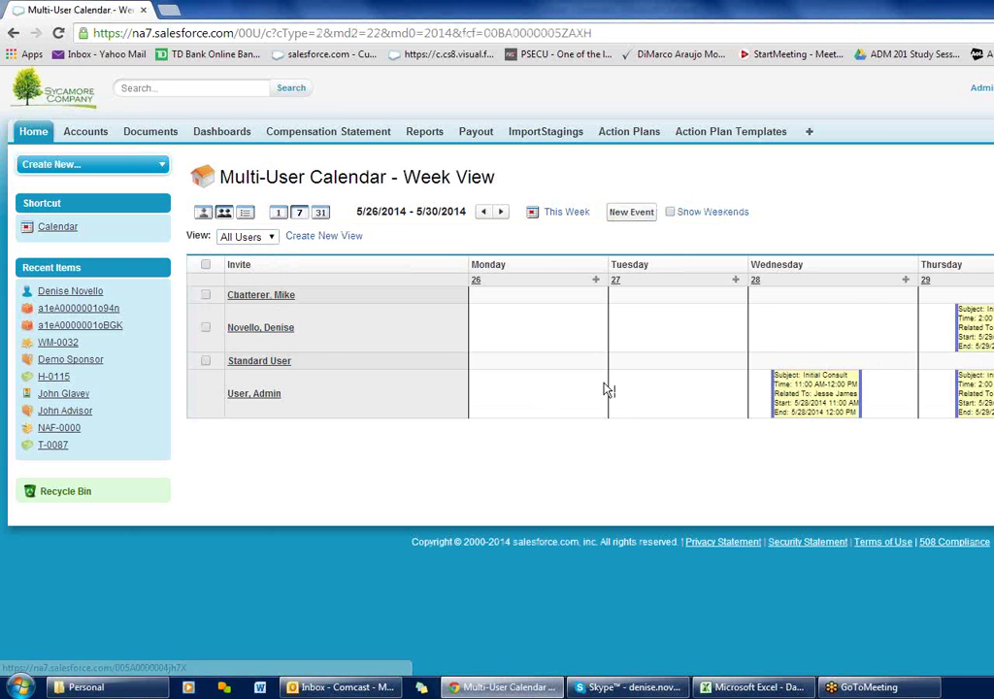
pyautogui.moveTo(970, 330)
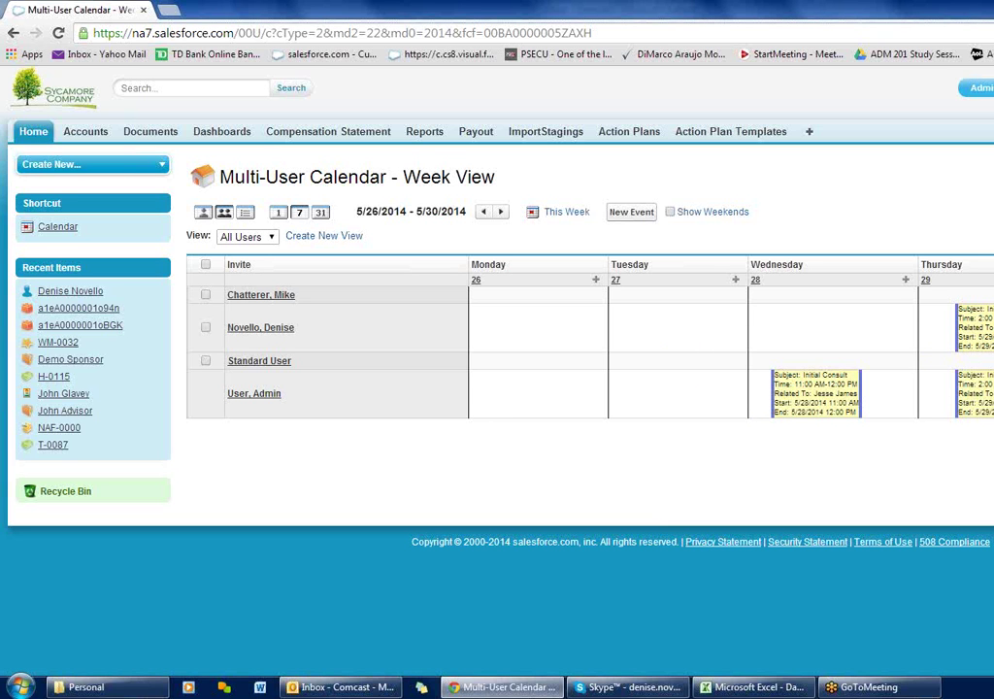
# Open the Calendar Sharing page for My Calendar under Setup's My Personal Information
pyautogui.click(980, 88)
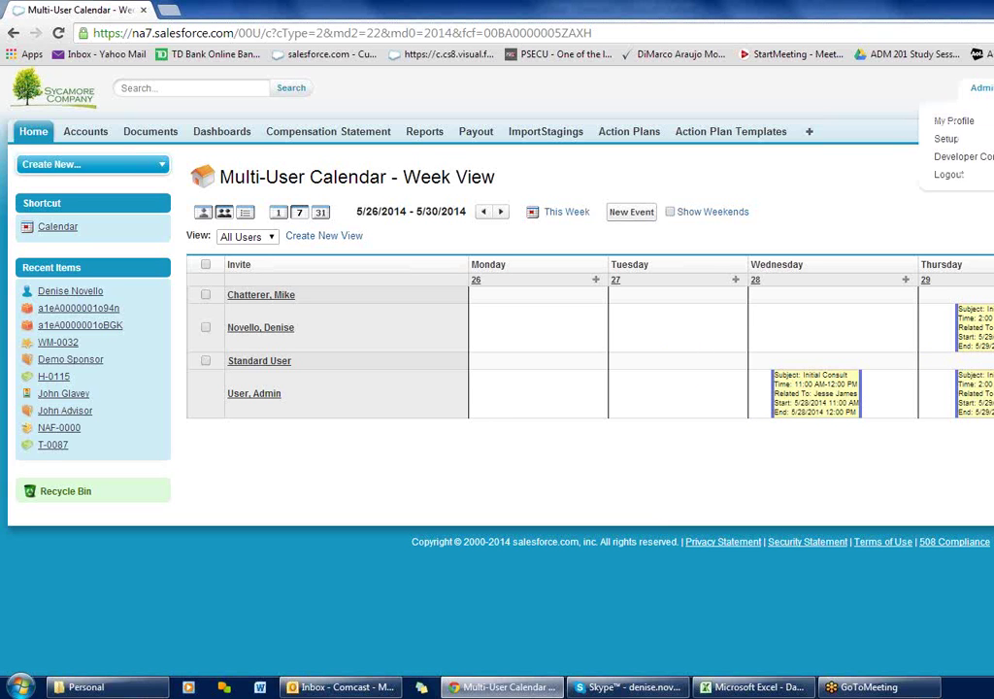
pyautogui.click(946, 139)
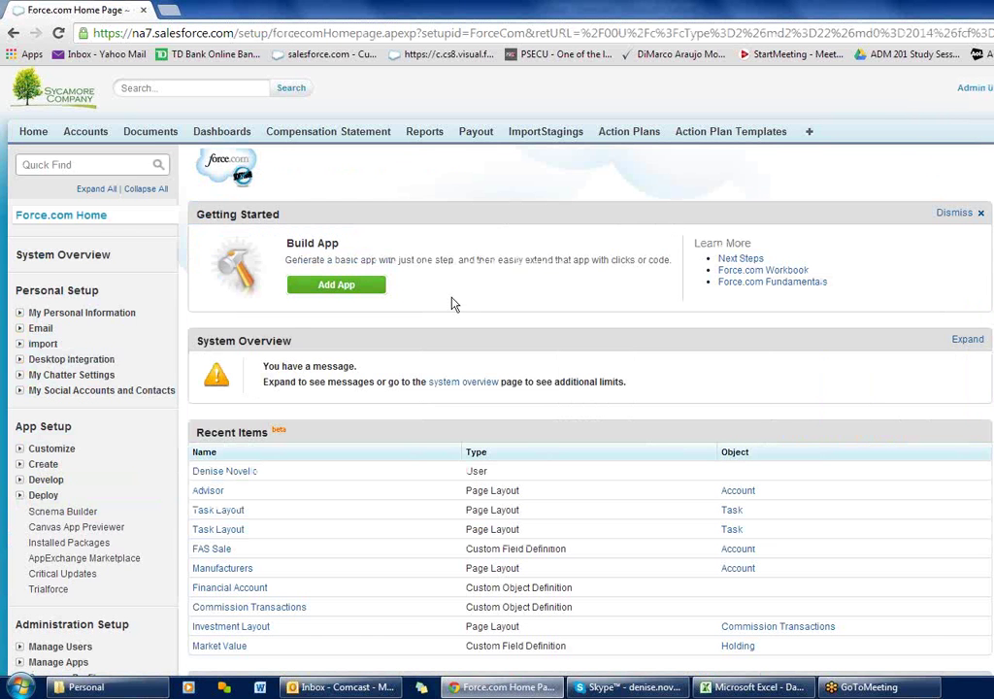
pyautogui.click(19, 314)
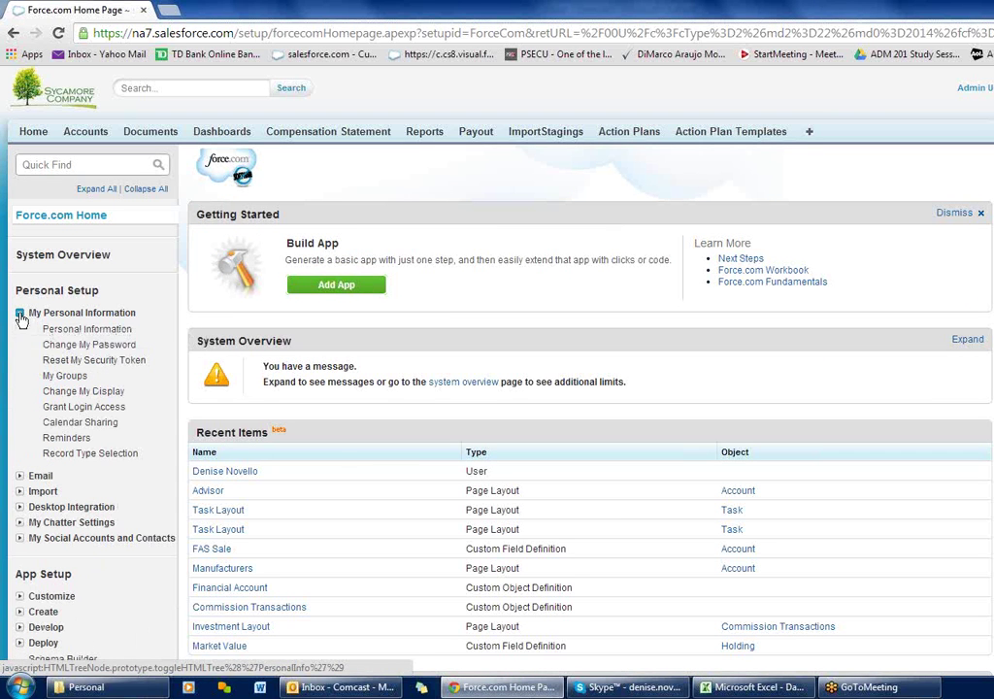
pyautogui.click(60, 424)
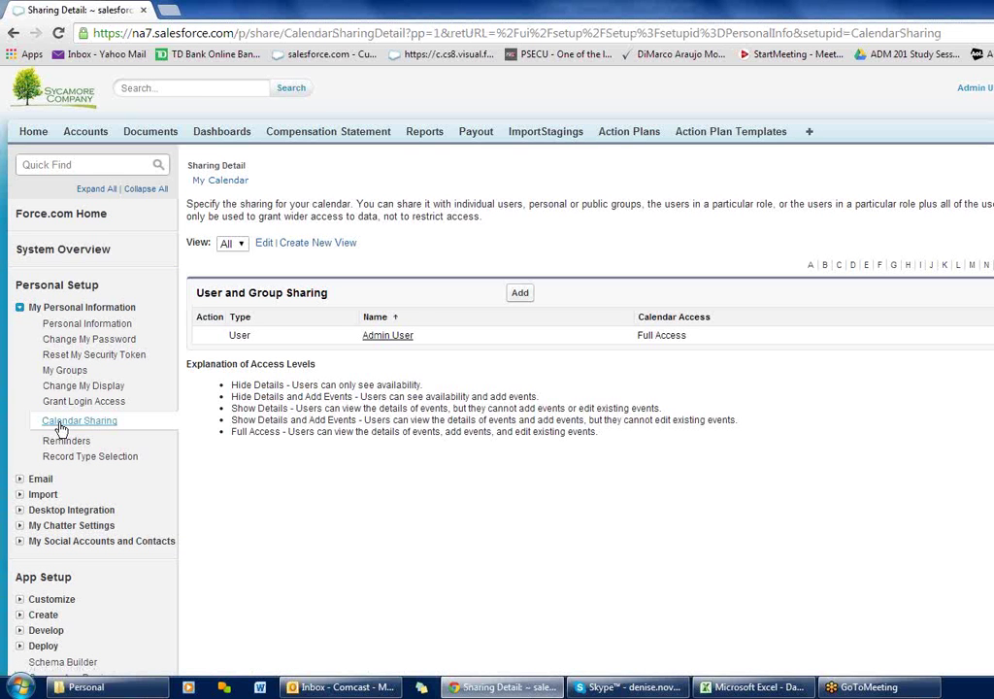
# Share My Calendar with a colleague from the Users list at Full Access and save
pyautogui.click(520, 293)
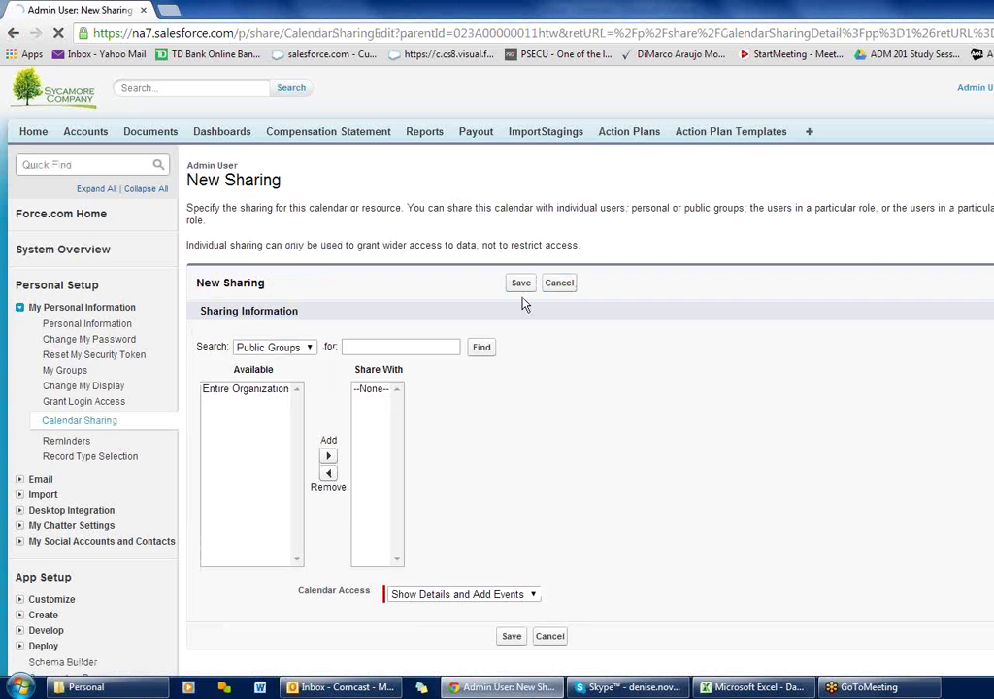
pyautogui.click(308, 347)
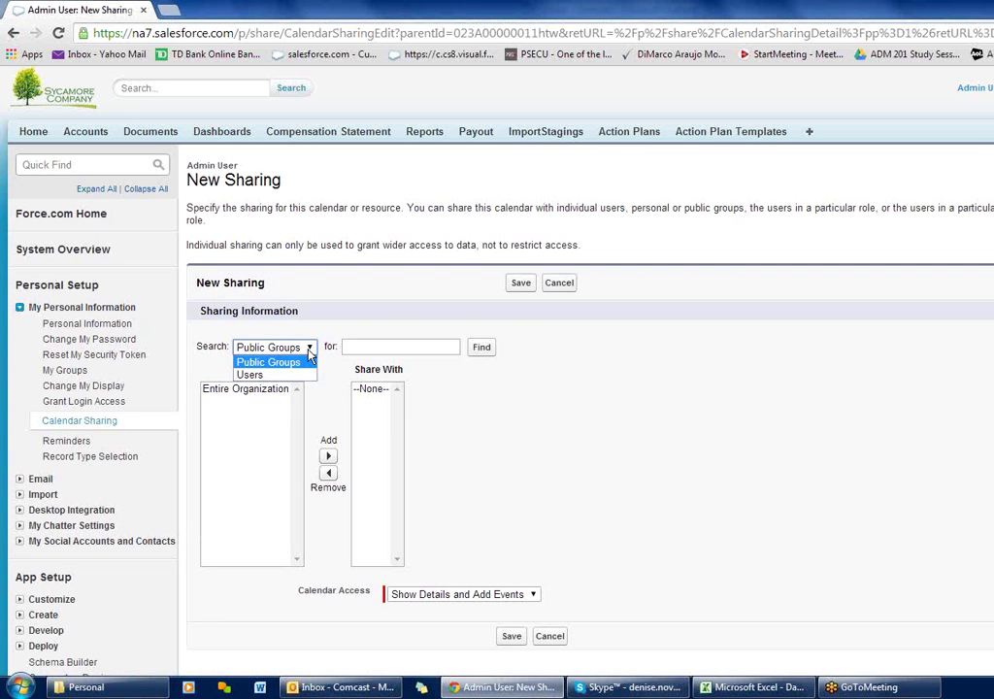
pyautogui.click(299, 375)
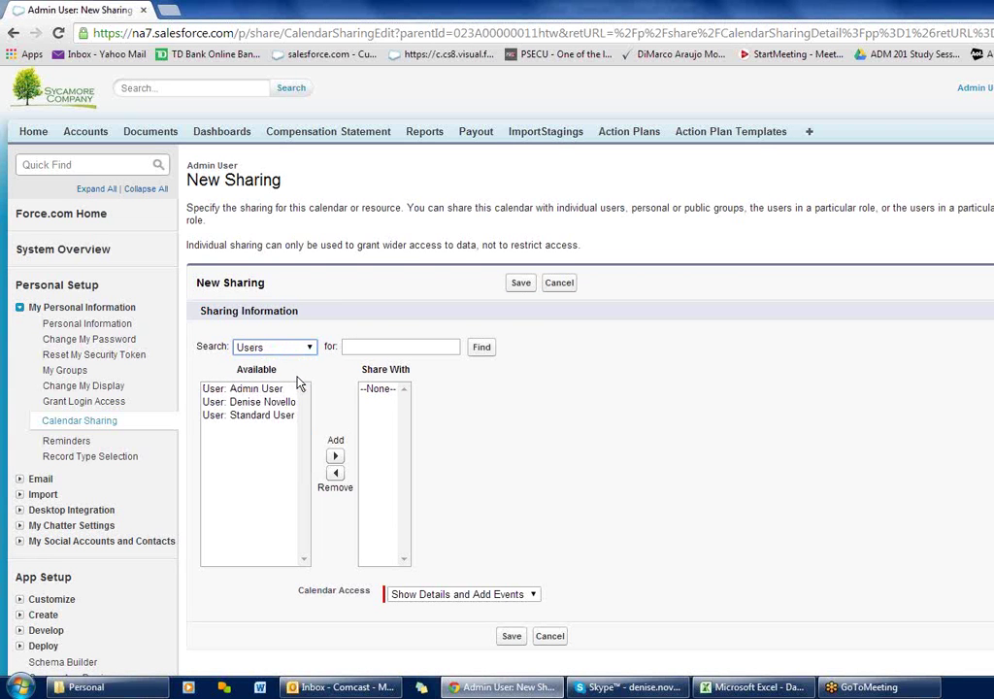
pyautogui.click(270, 402)
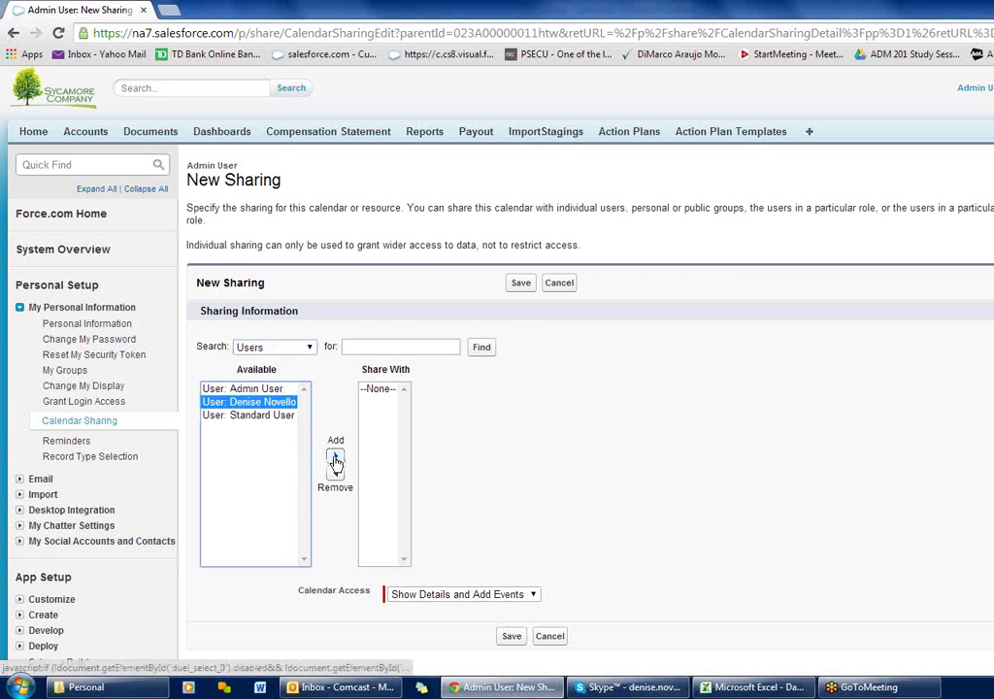
pyautogui.click(335, 455)
pyautogui.scroll(-3, 737, 509)
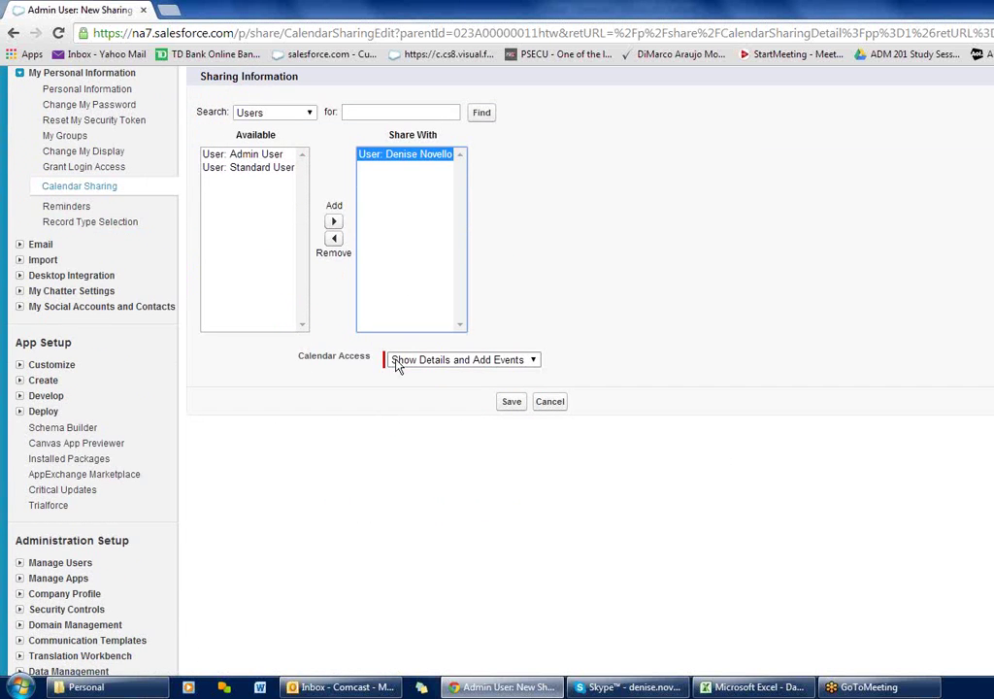
pyautogui.click(532, 361)
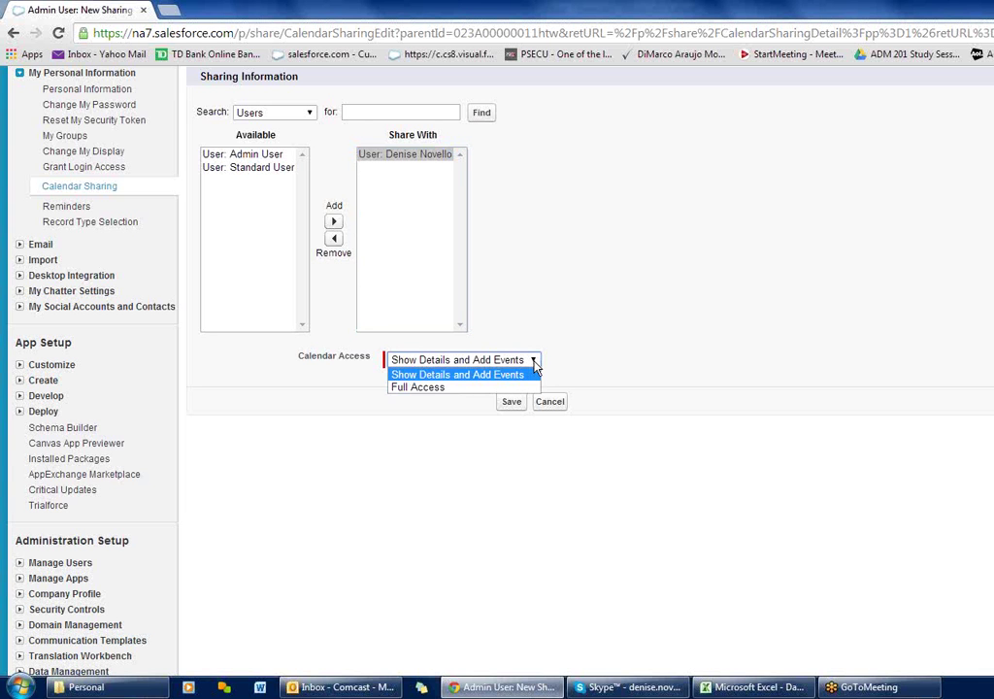
pyautogui.click(462, 395)
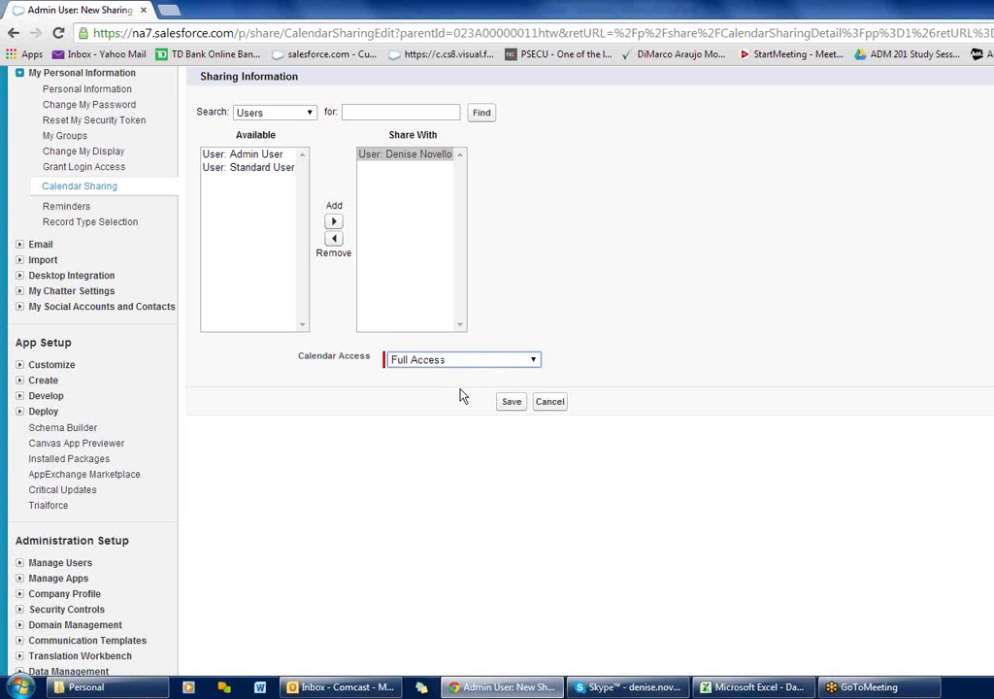
pyautogui.click(517, 408)
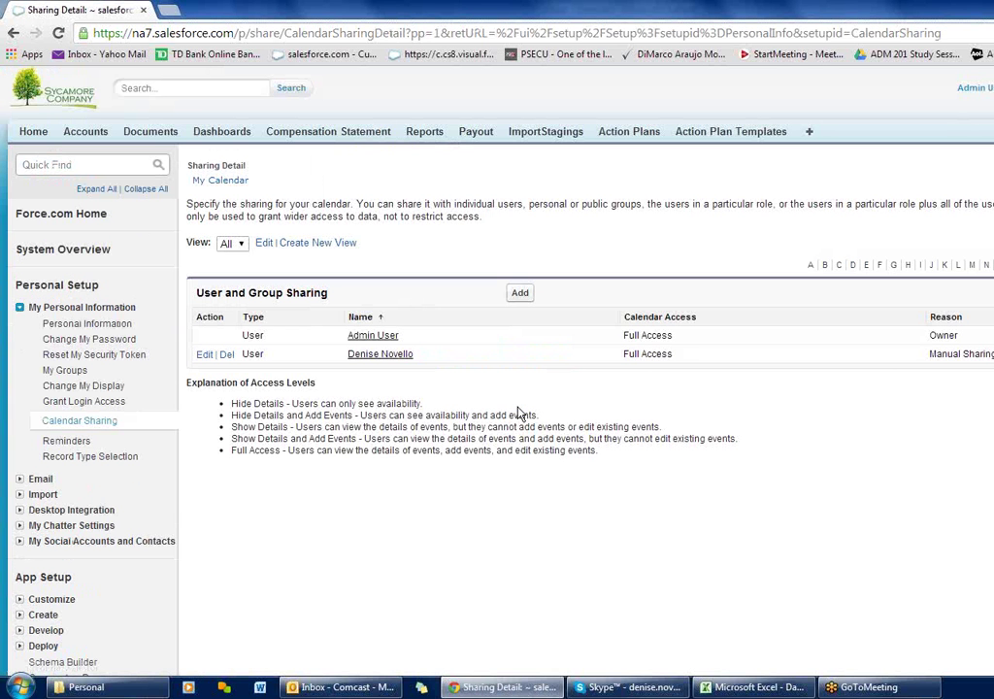
# Show your own single-user day calendar for Thursday, May 29, 2014
pyautogui.click(33, 130)
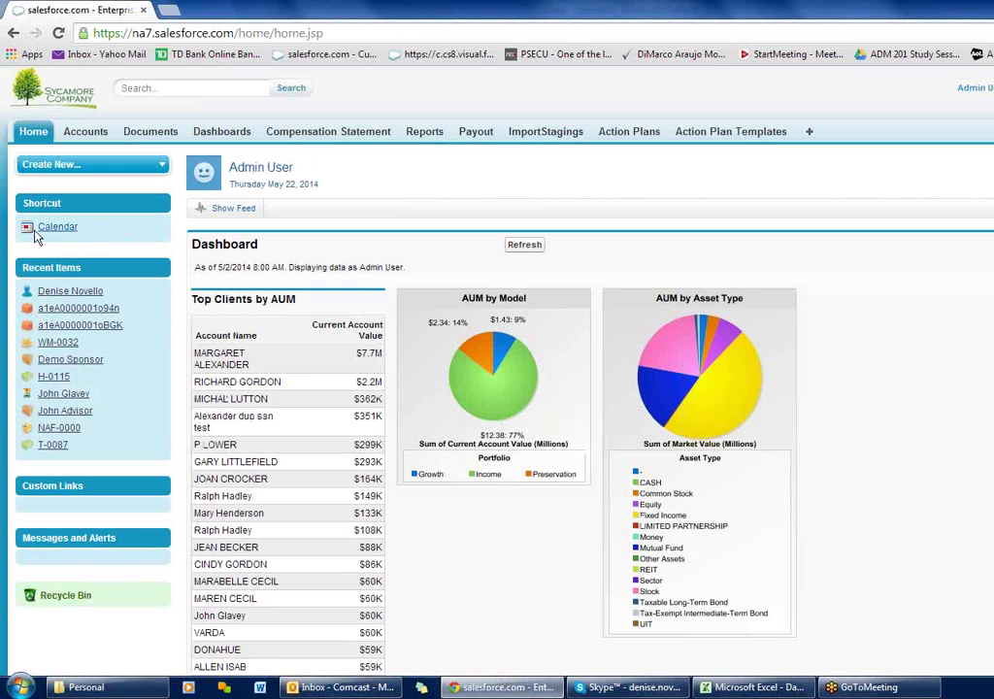
pyautogui.click(52, 233)
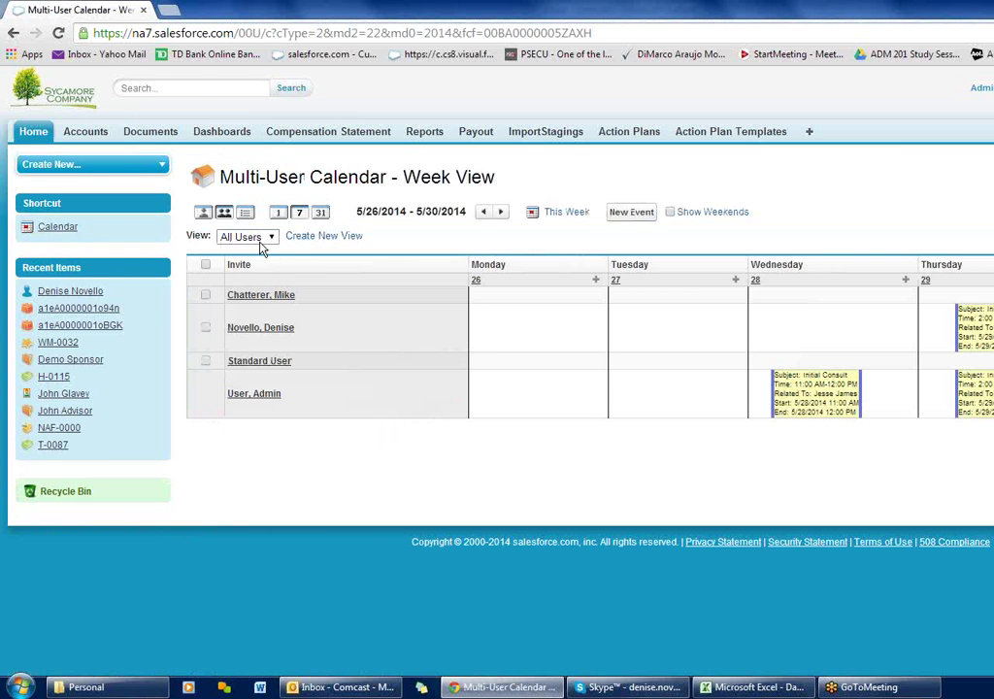
pyautogui.click(275, 215)
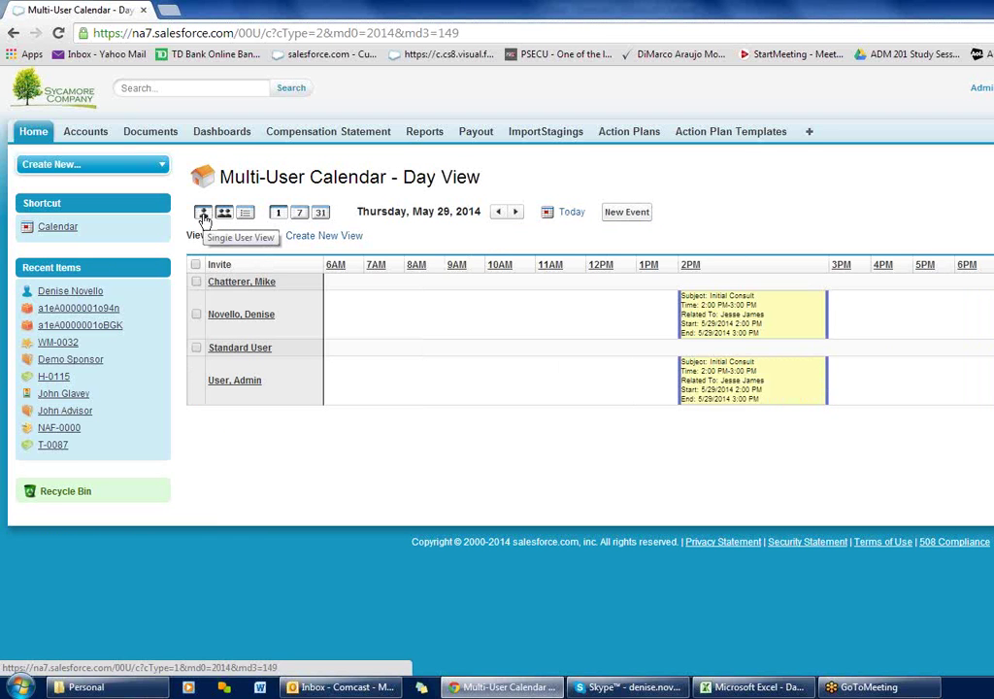
pyautogui.click(279, 215)
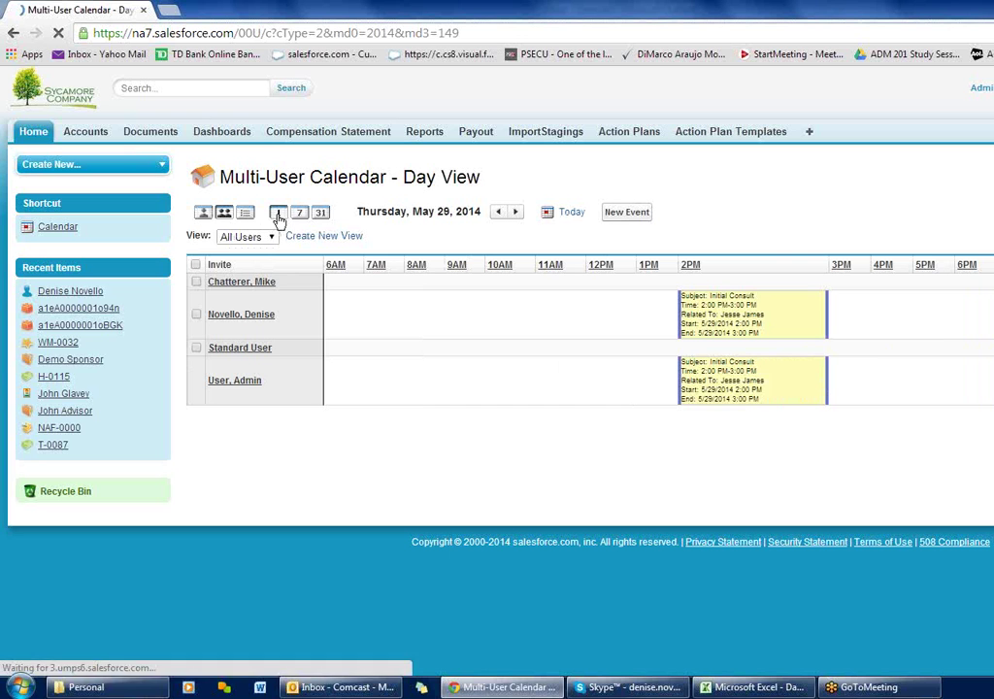
pyautogui.click(205, 218)
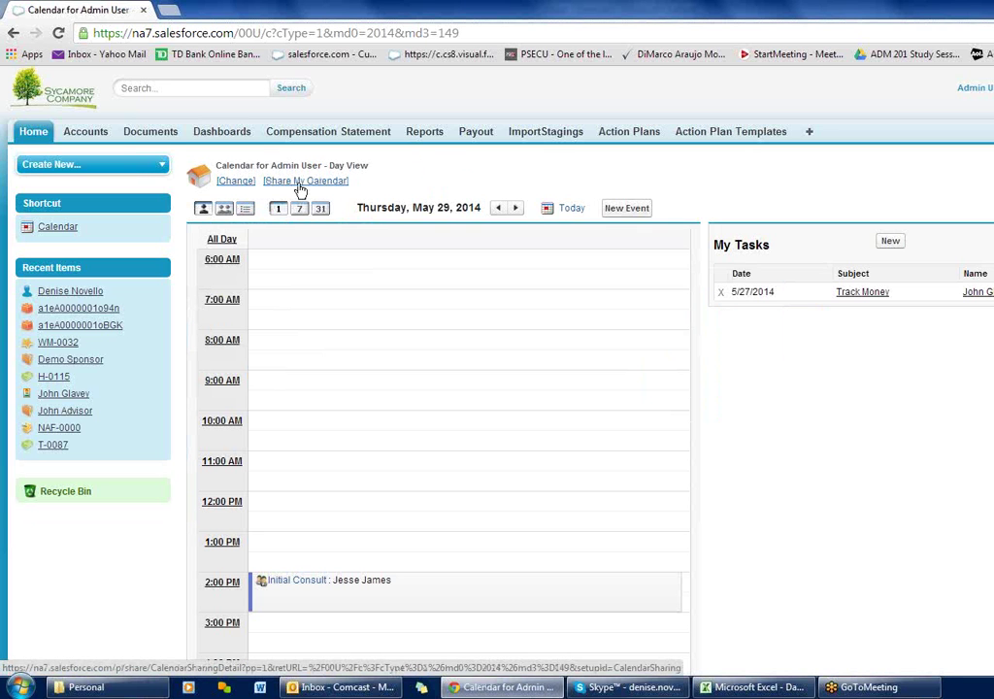
# Switch to the colleague's shared day calendar and accept the Initial Consult invitation
pyautogui.click(233, 183)
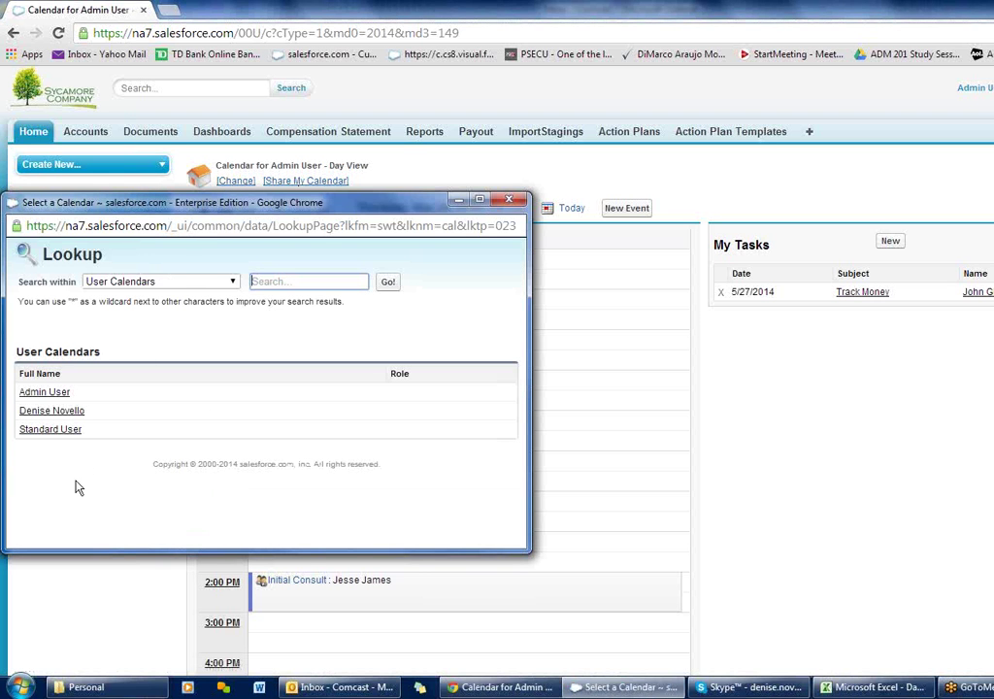
pyautogui.click(57, 415)
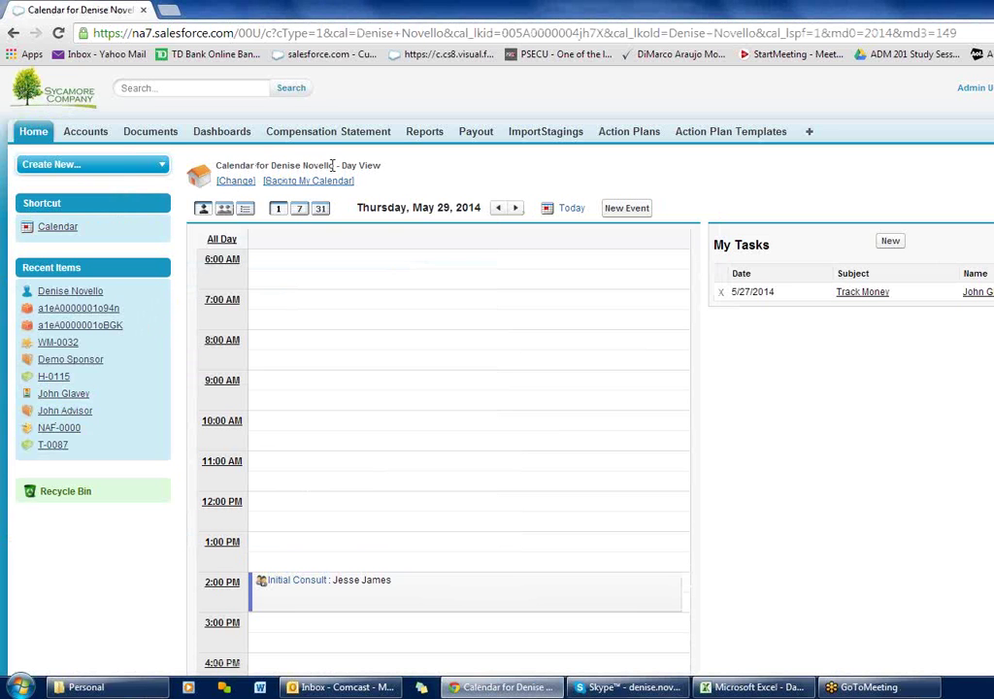
pyautogui.click(303, 583)
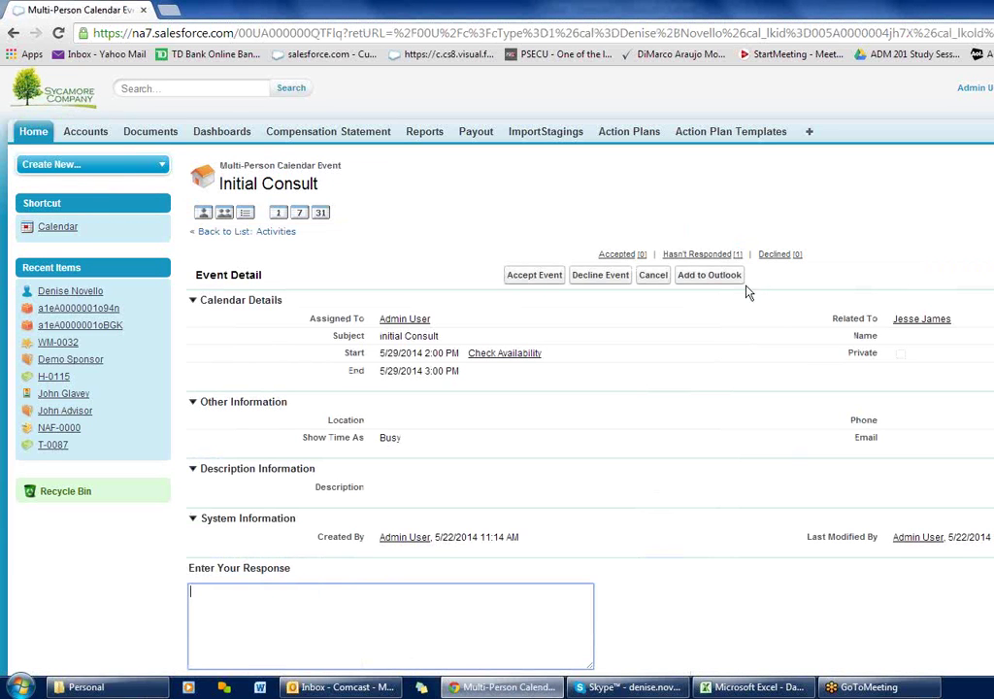
pyautogui.click(535, 276)
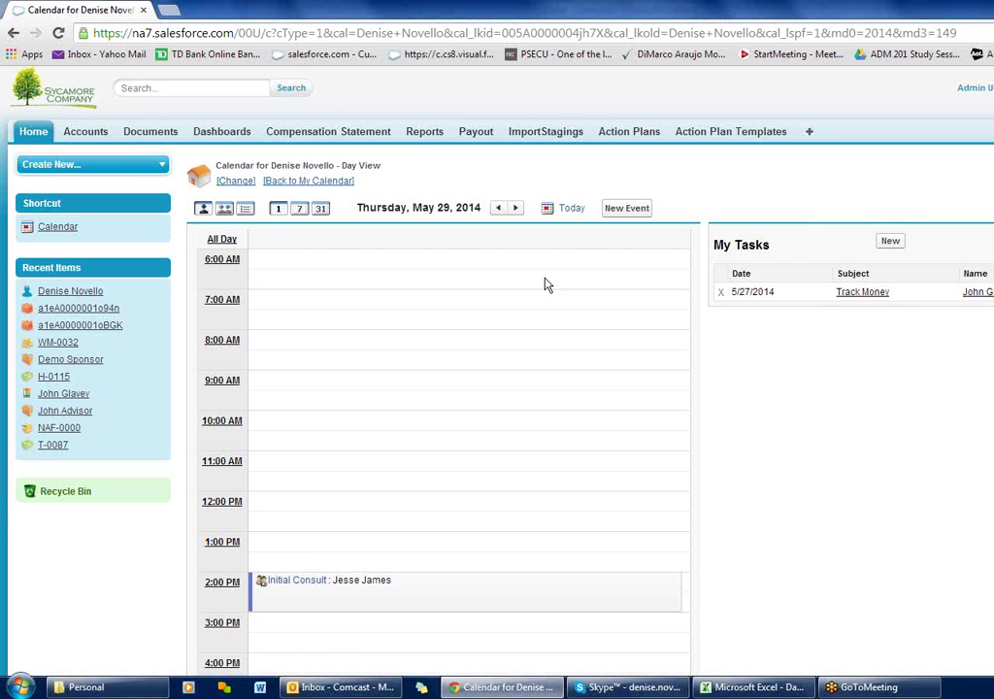
pyautogui.scroll(-2, 545, 282)
pyautogui.scroll(2, 542, 276)
# Return to My Calendar and open the 2 PM Initial Consult's related Person Account record
pyautogui.click(307, 182)
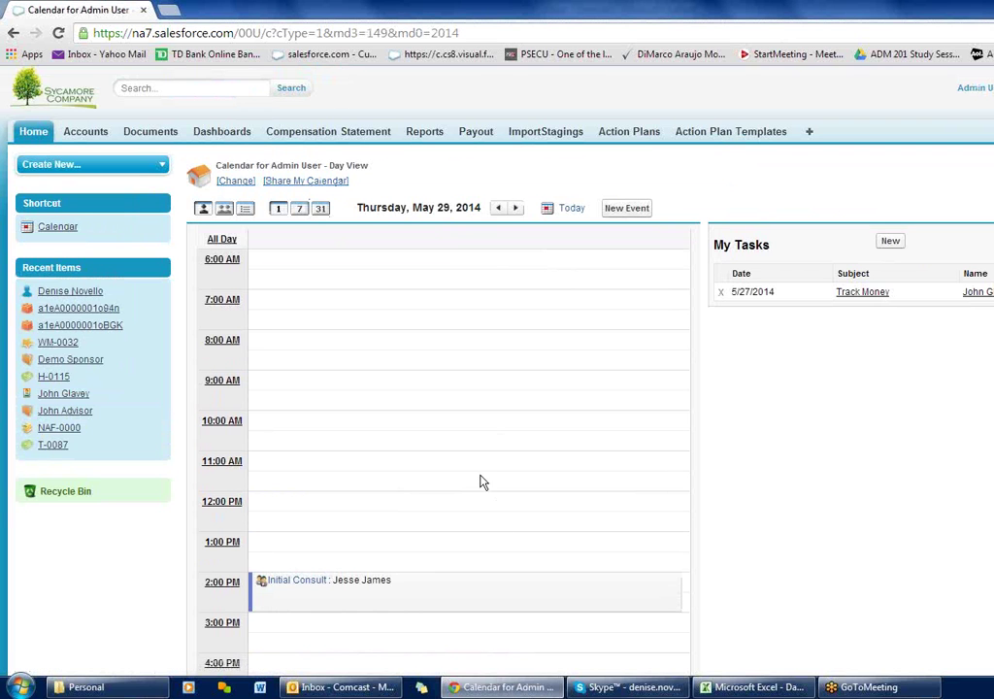
pyautogui.scroll(-1, 477, 466)
pyautogui.scroll(-3, 479, 465)
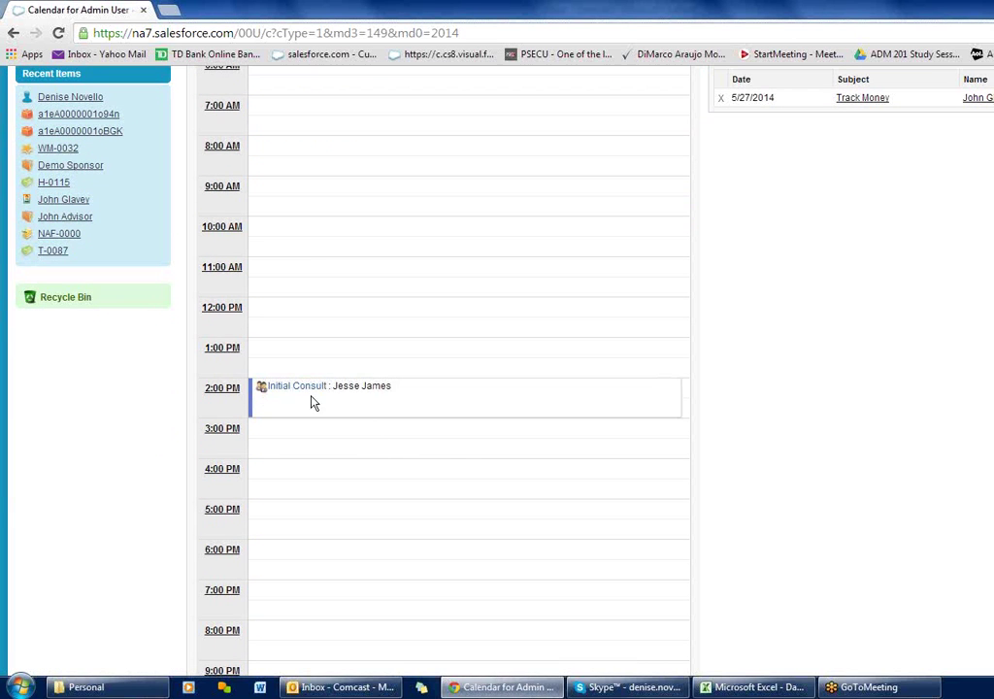
pyautogui.moveTo(311, 399)
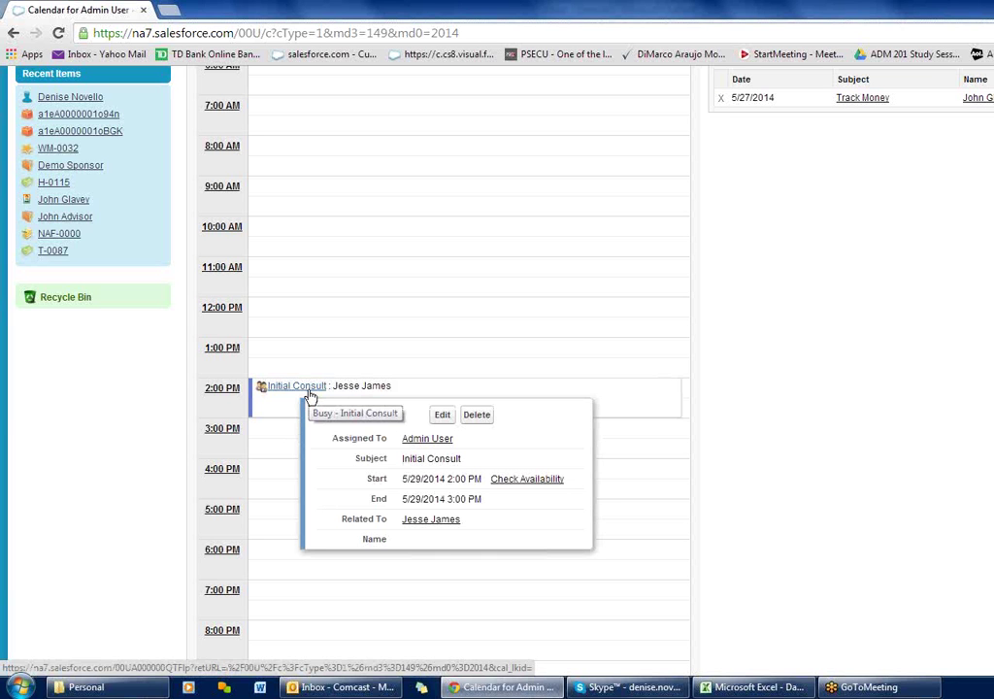
pyautogui.click(417, 523)
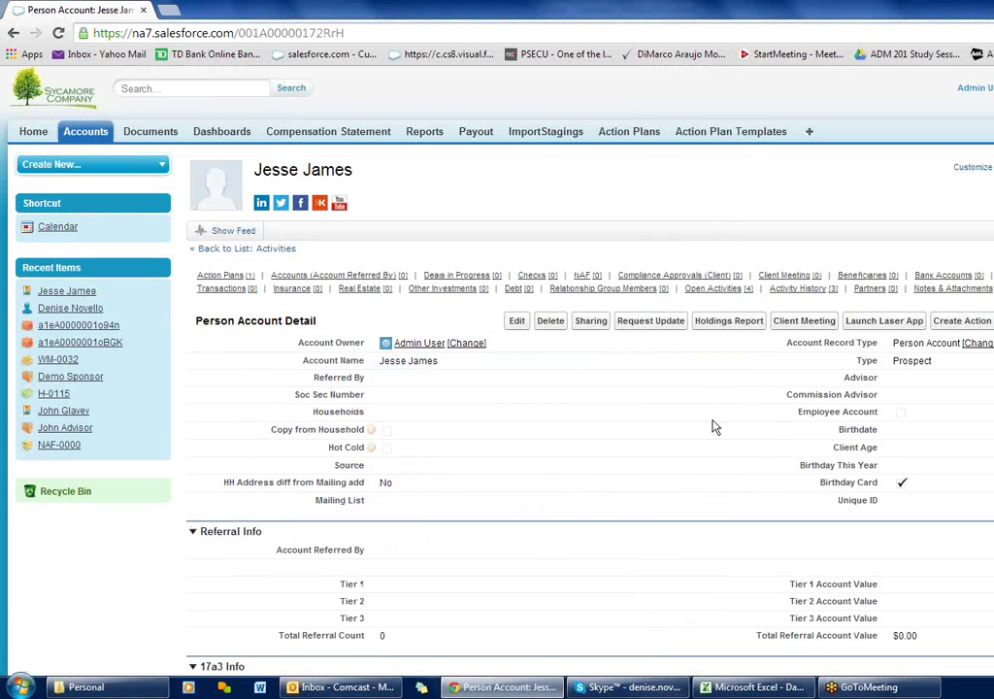
# Start a new event from the client's account record, prefilled for 5/22/2014, 12:00–1:00 PM
pyautogui.moveTo(718, 296)
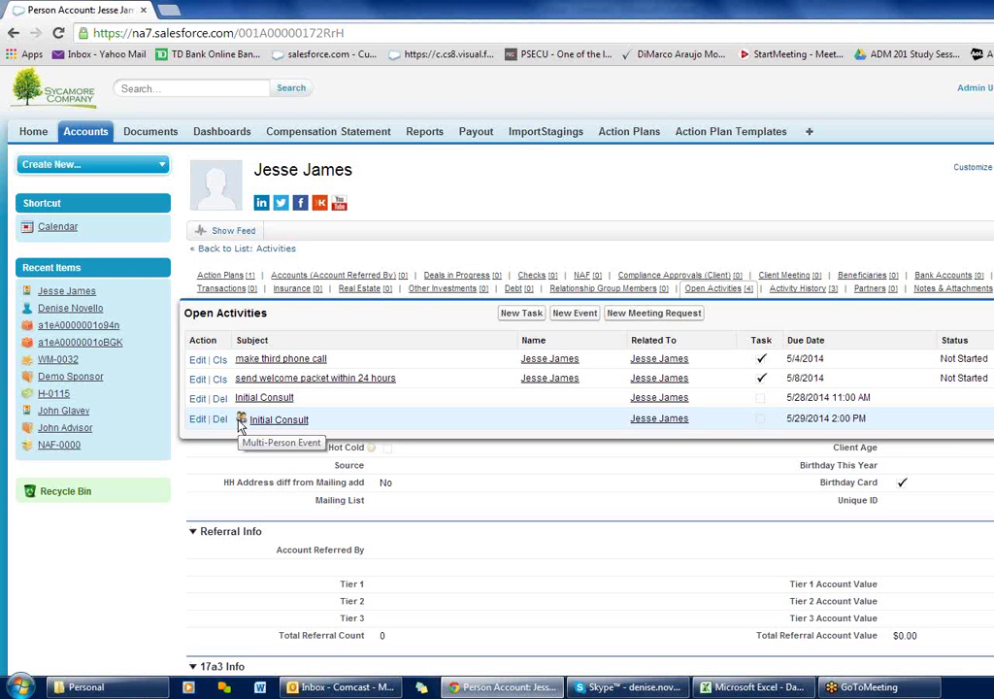
pyautogui.click(574, 313)
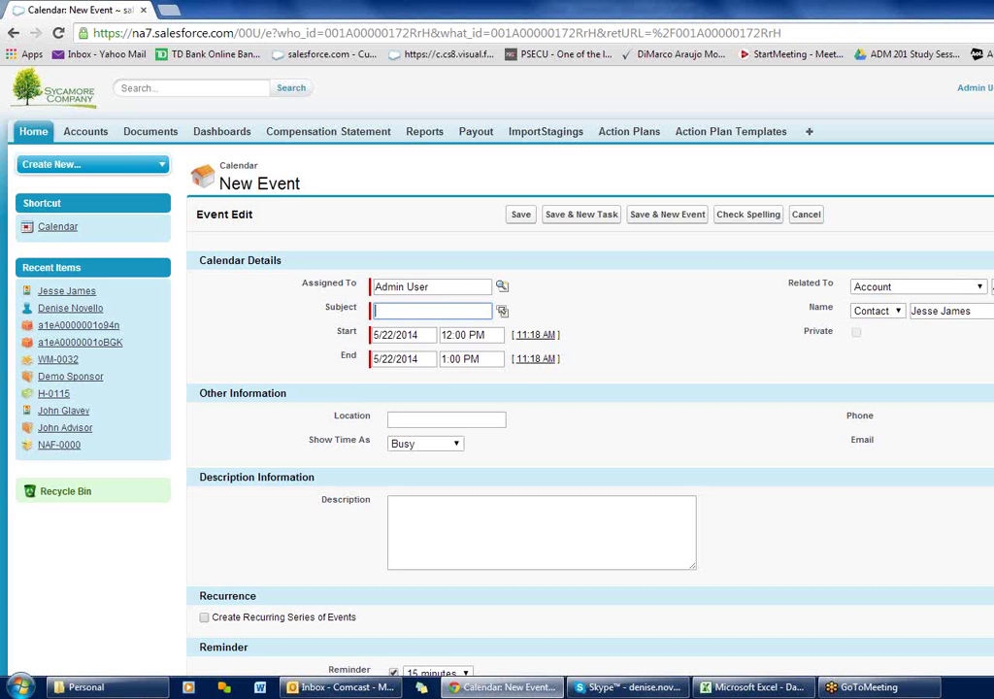
# Cancel the unsaved new event and return to the client's Person Account page
pyautogui.click(985, 290)
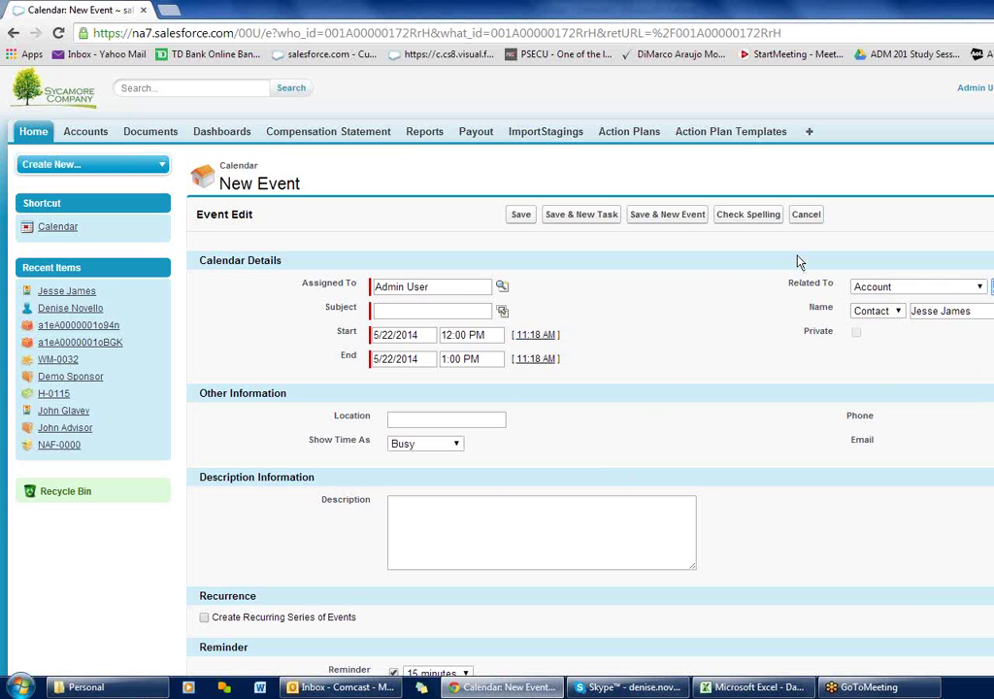
pyautogui.click(805, 216)
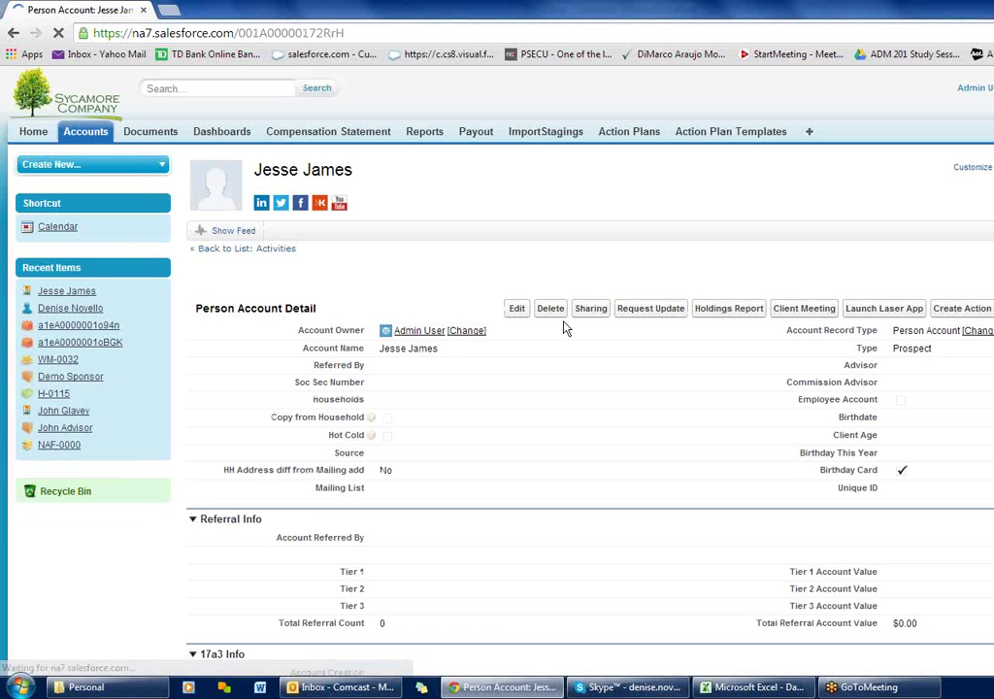
# Switch the Accounts tab to the Clients list view and scroll through its 15 client rows
pyautogui.click(85, 131)
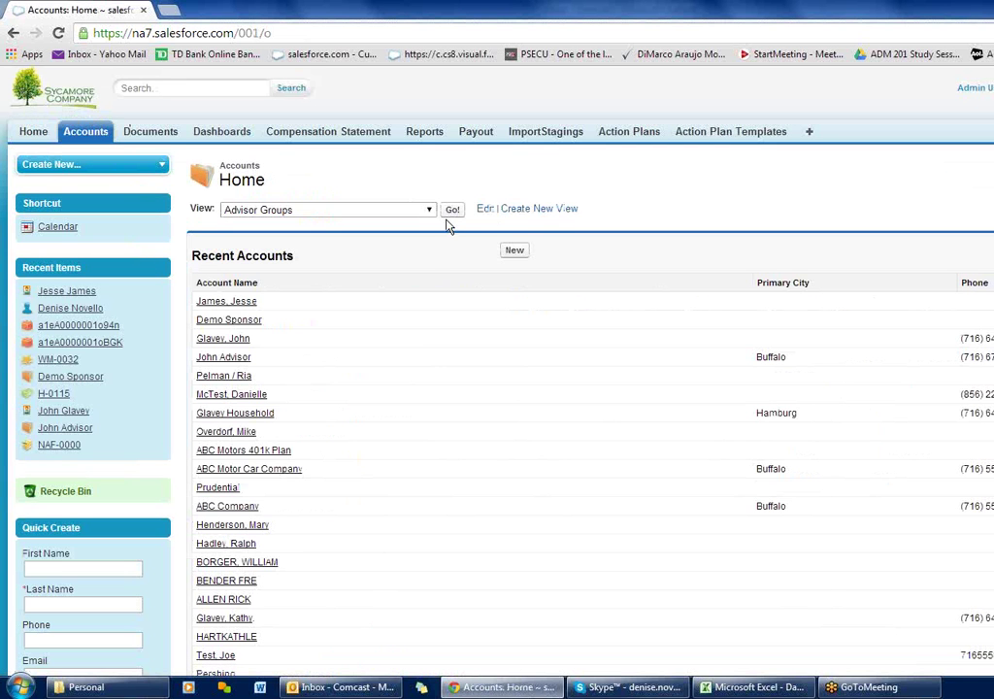
pyautogui.click(429, 209)
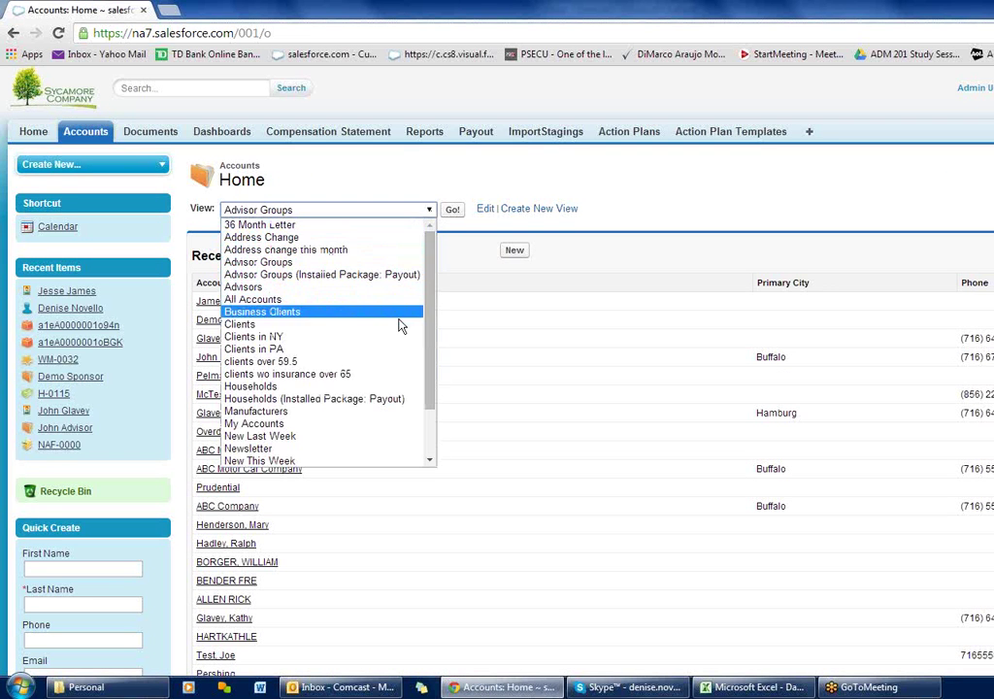
pyautogui.click(388, 327)
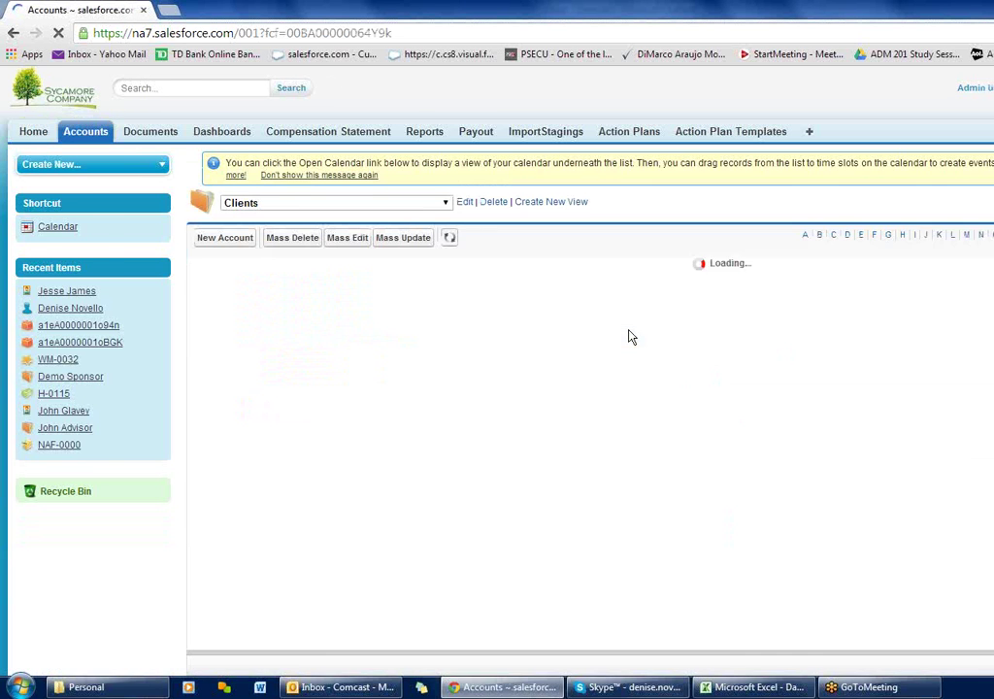
pyautogui.scroll(-1, 628, 337)
pyautogui.scroll(1, 628, 337)
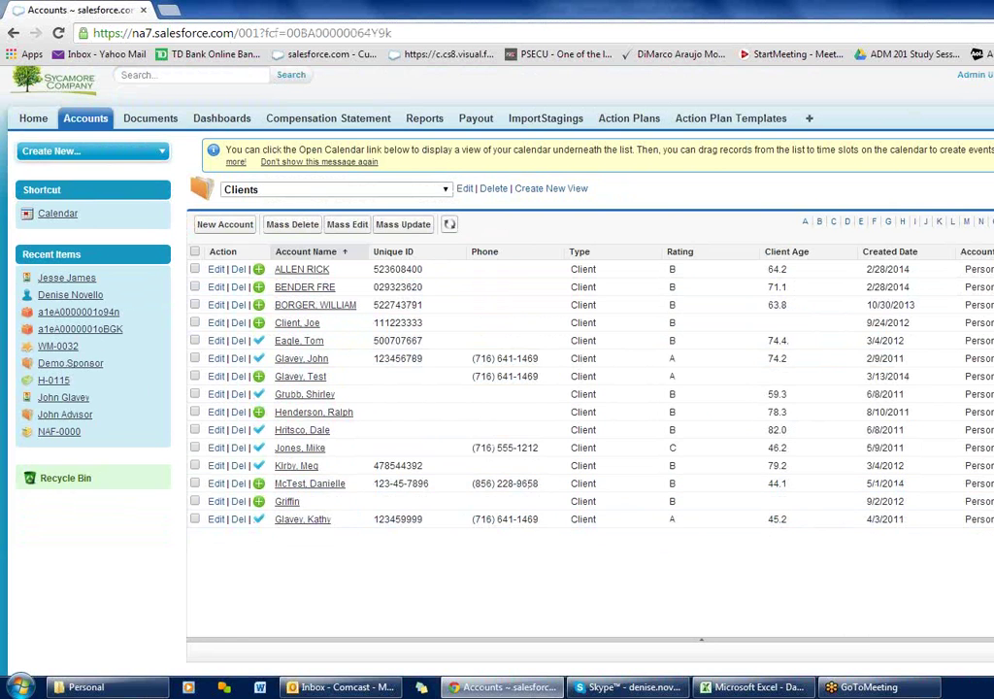
pyautogui.scroll(-1, 496, 350)
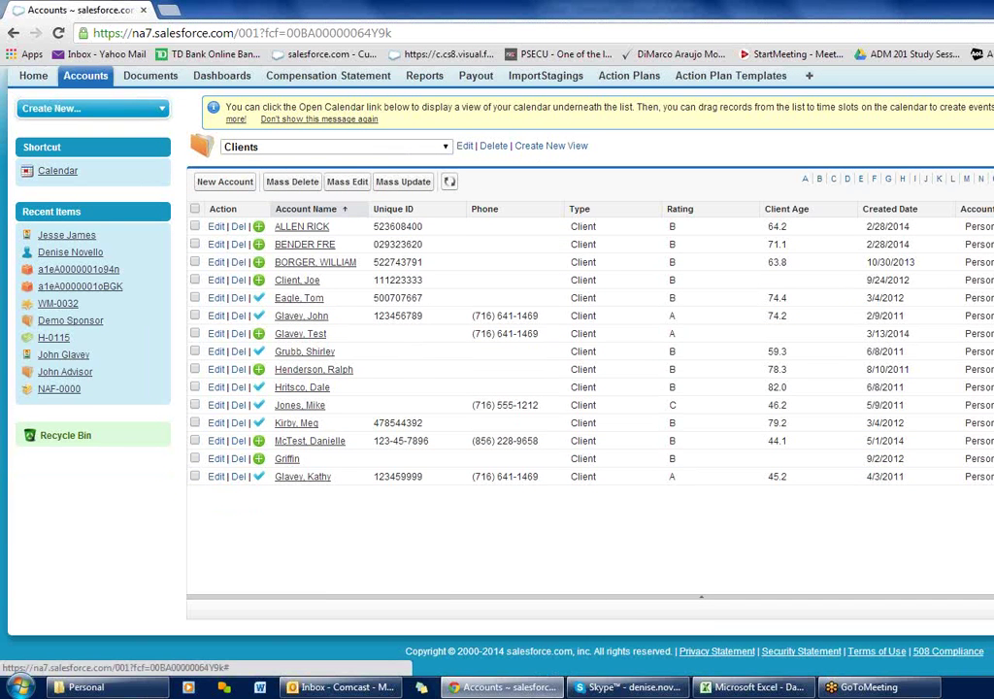
# Show the calendar beneath the Clients list and move it to the week of May 26–30, 2014
pyautogui.click(701, 597)
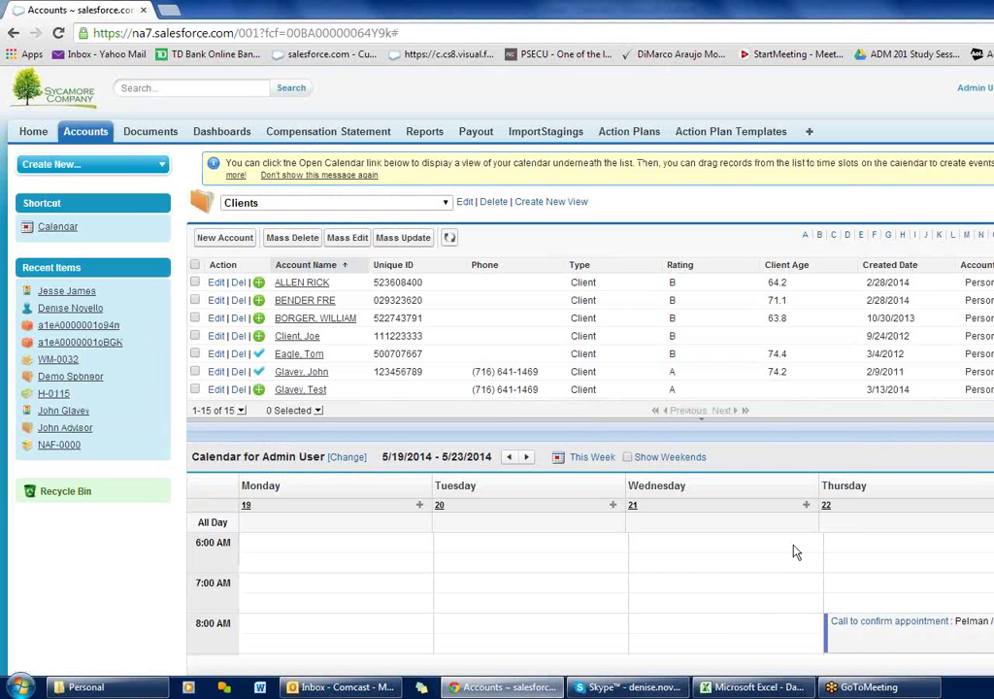
pyautogui.scroll(-5, 754, 573)
pyautogui.scroll(-3, 754, 571)
pyautogui.scroll(6, 754, 571)
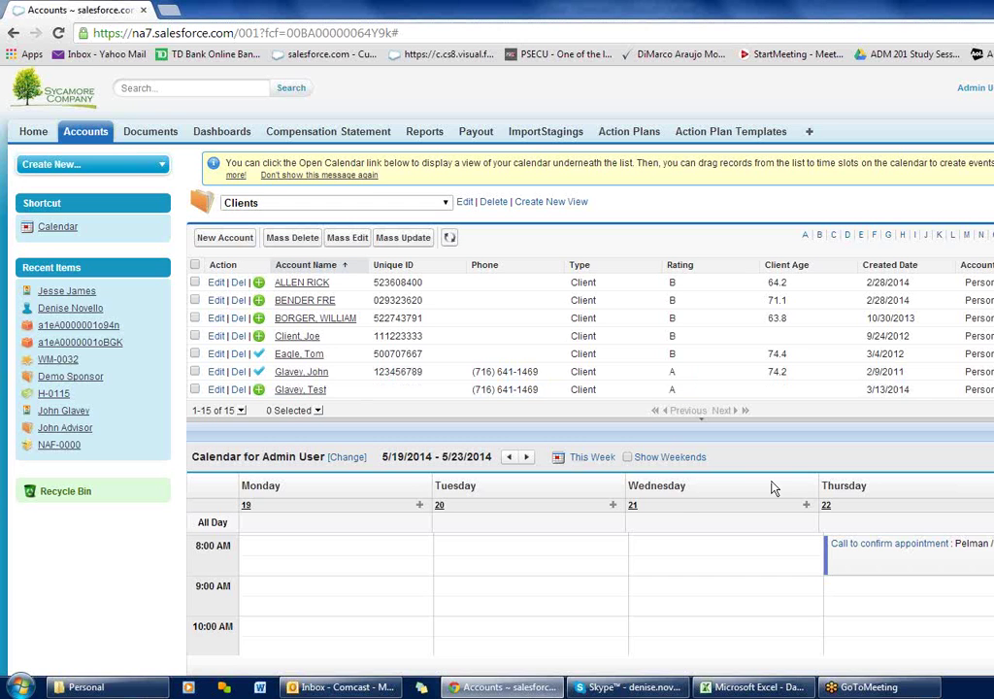
pyautogui.scroll(-1, 728, 485)
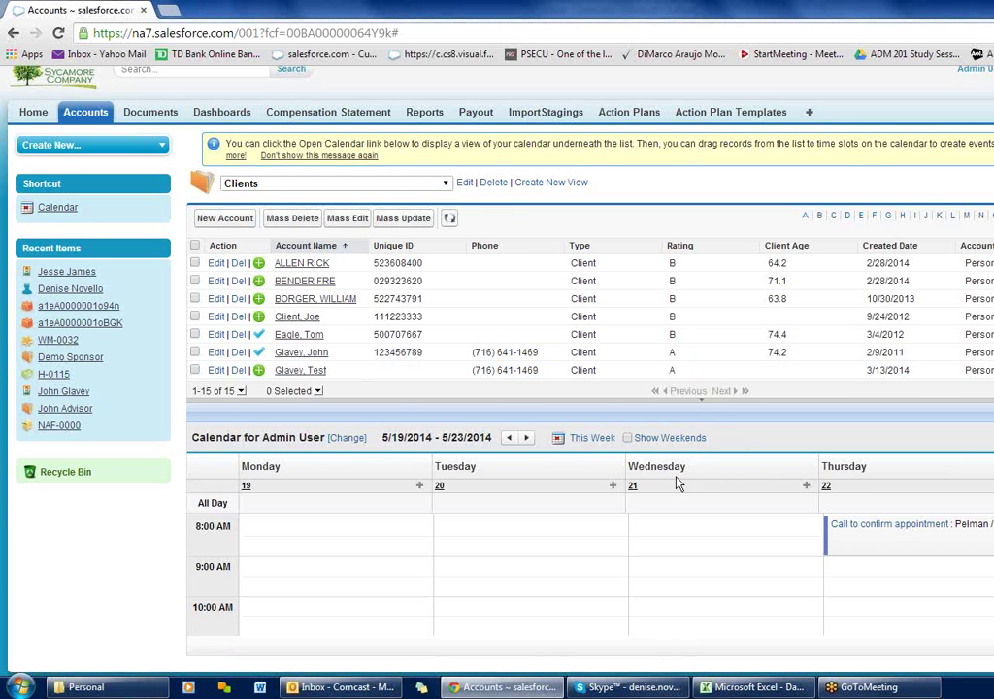
pyautogui.click(575, 438)
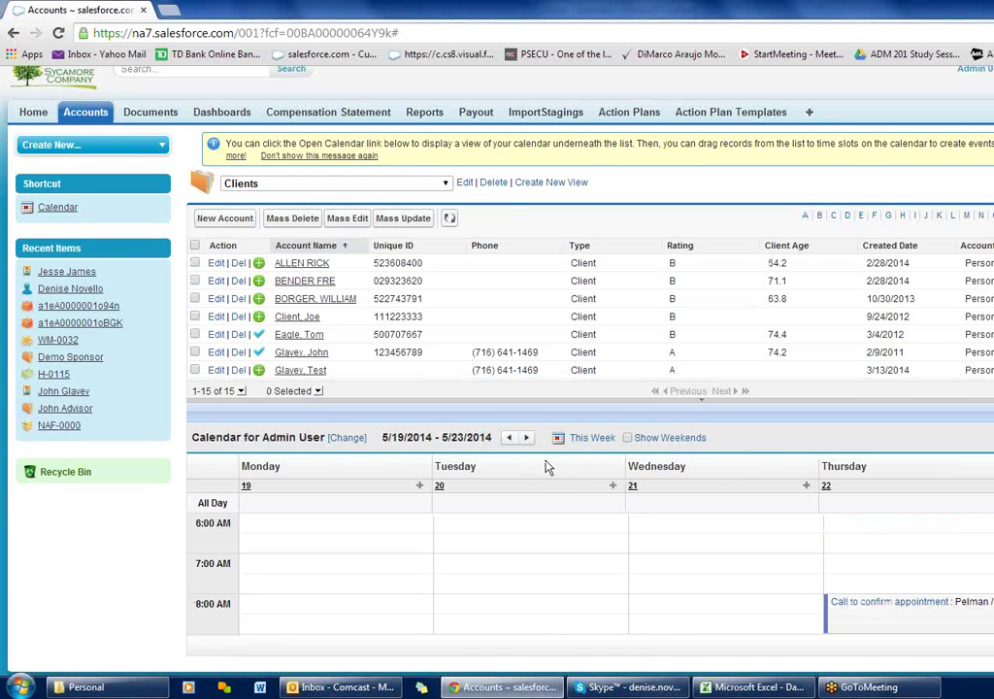
pyautogui.click(558, 438)
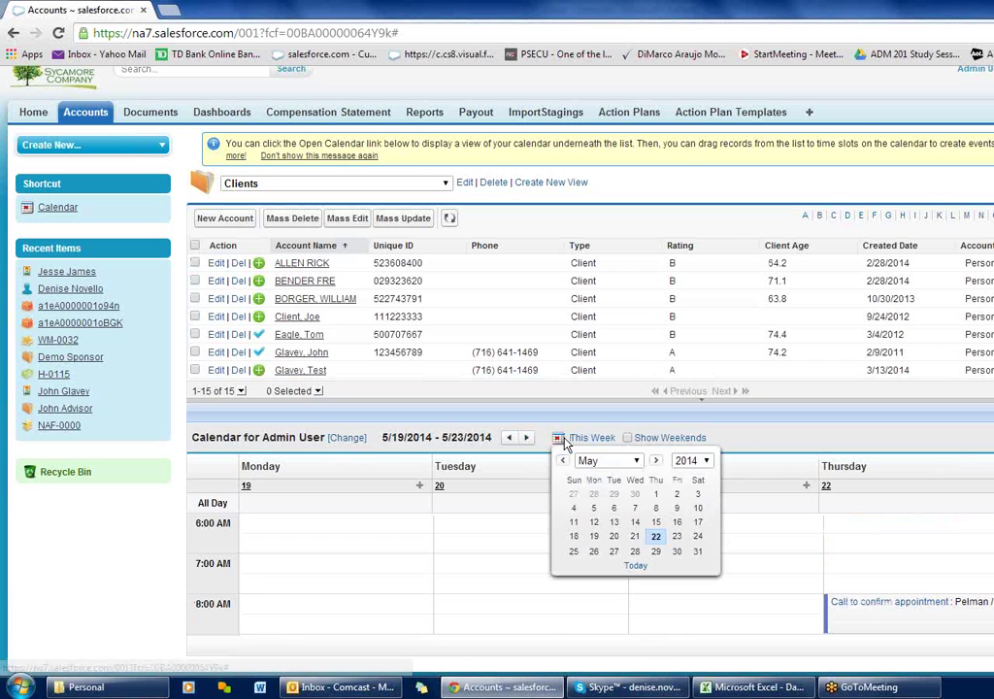
pyautogui.click(635, 551)
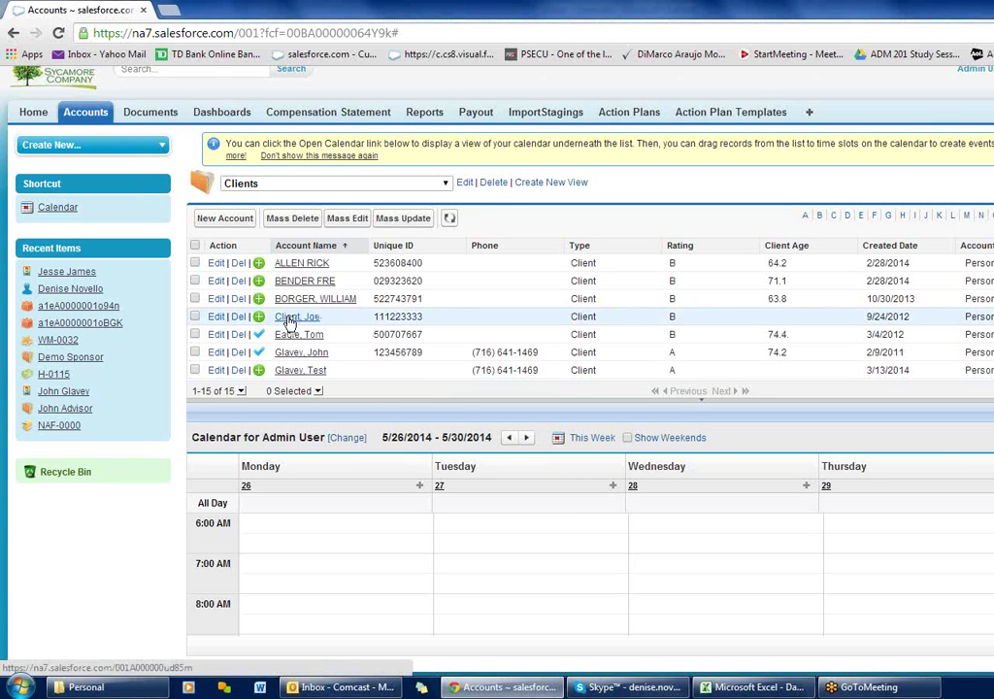
# Save a 'Conference Call' with the fourth listed client for Wednesday 5/28, 8:30 AM, then hide the calendar
pyautogui.moveTo(289, 320); pyautogui.dragTo(721, 636)
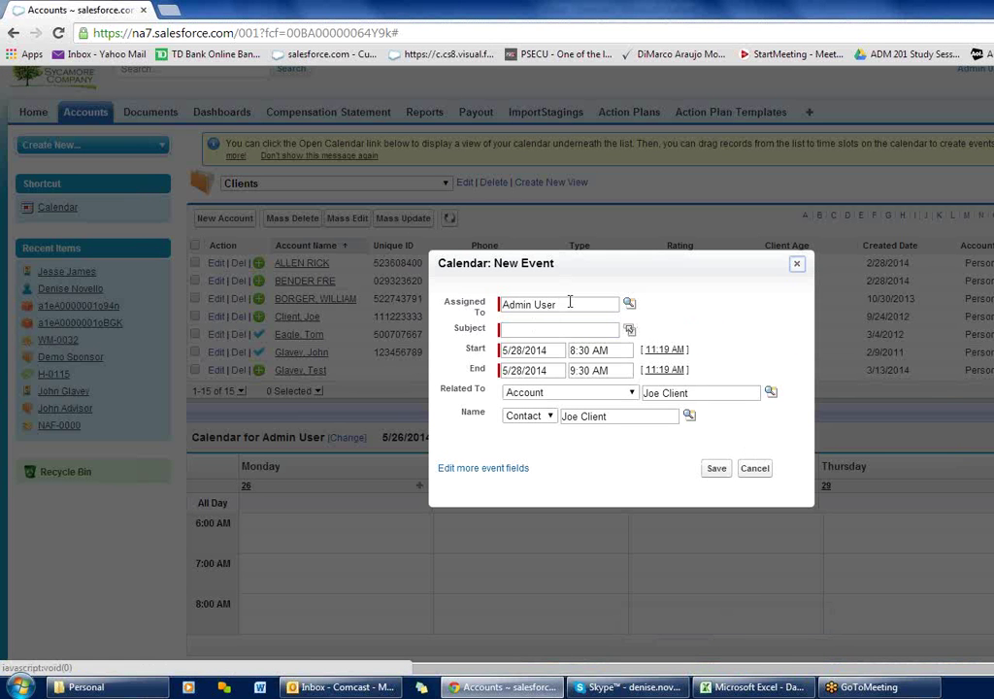
pyautogui.click(570, 330)
pyautogui.write('Conference Call')
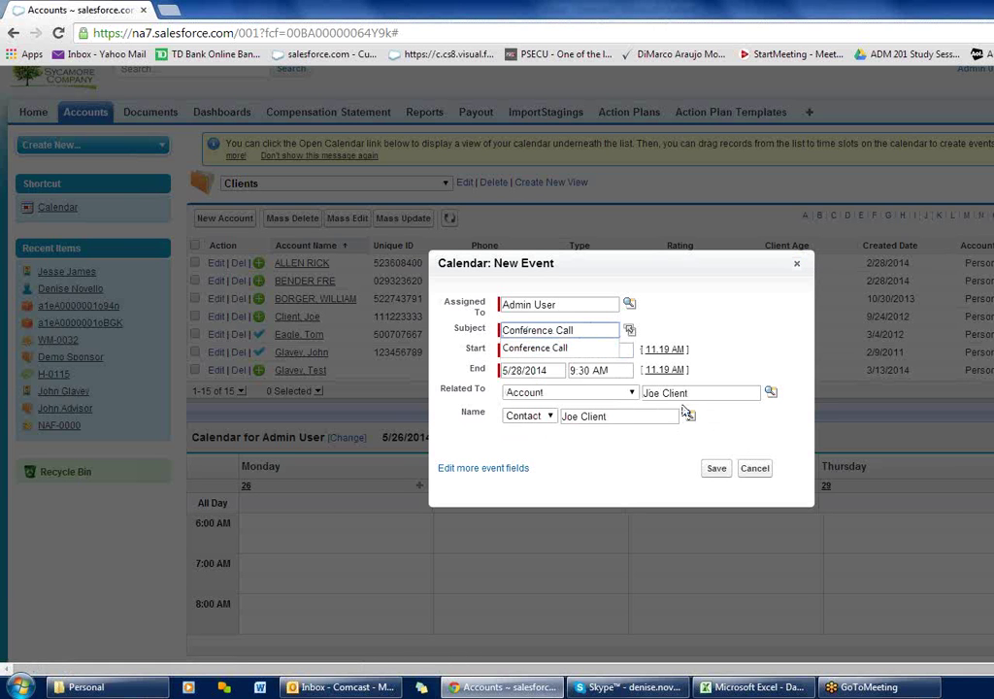
pyautogui.click(717, 467)
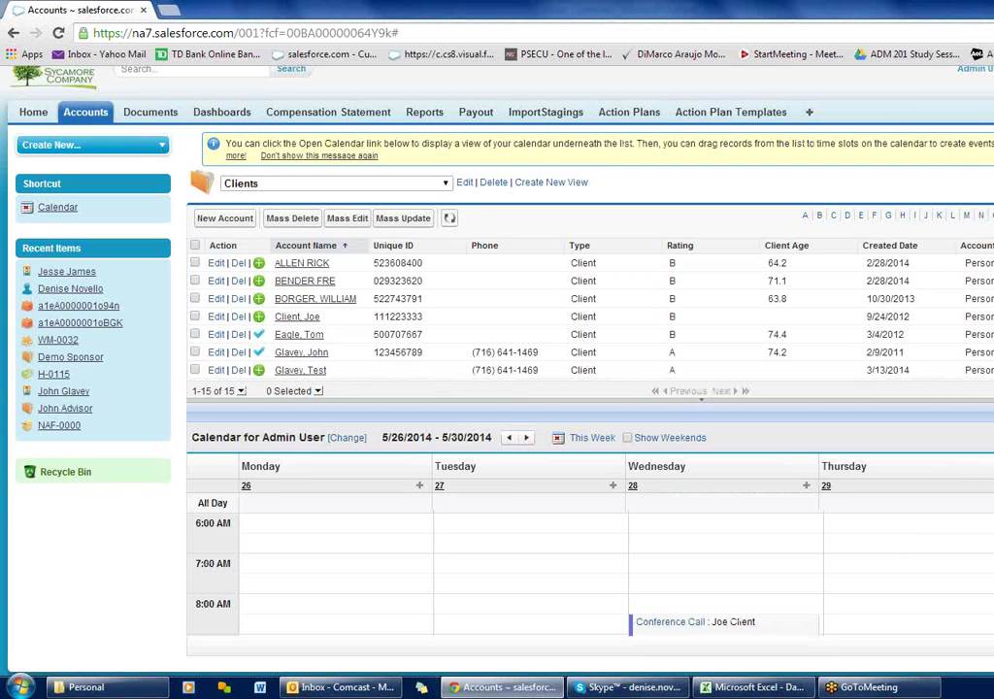
pyautogui.click(701, 398)
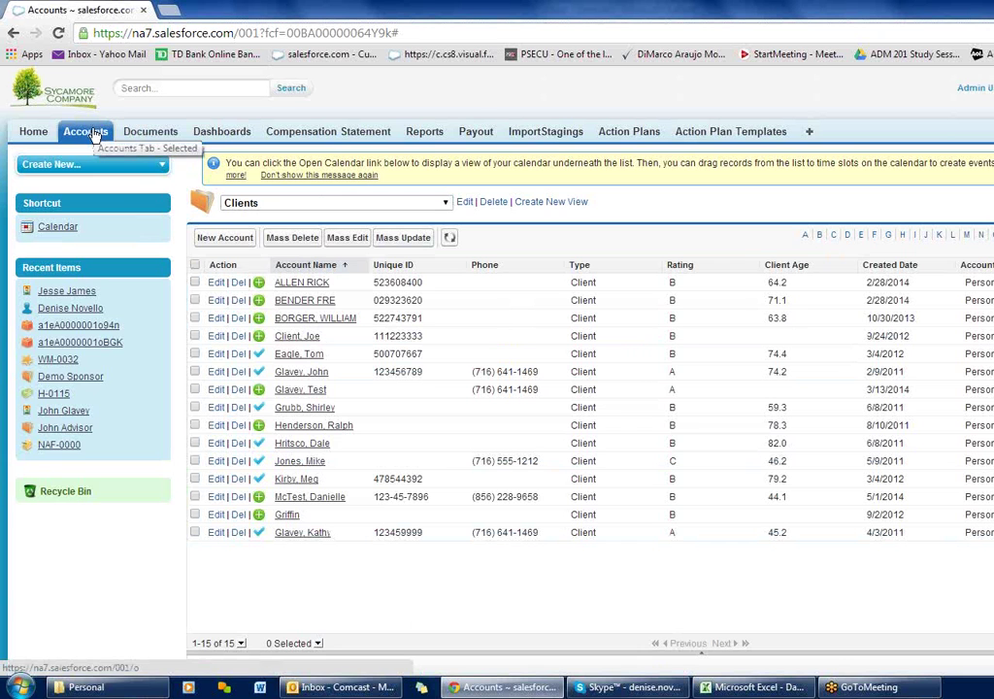
# Keep the Clients view selected and reopen the calendar, now showing the May 19–23, 2014 week
pyautogui.click(444, 204)
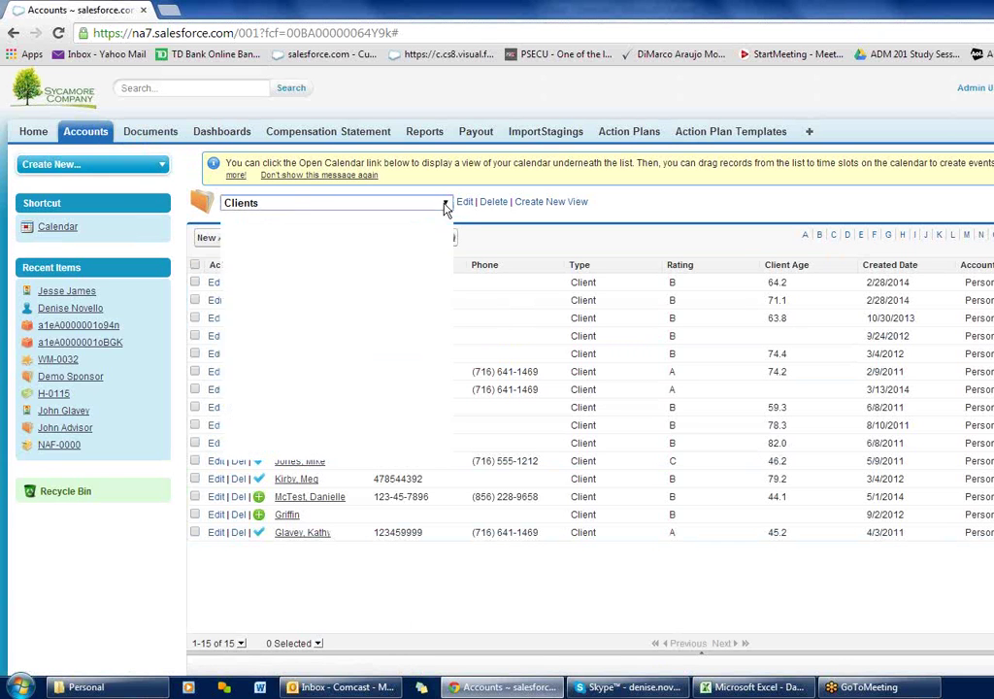
pyautogui.click(287, 317)
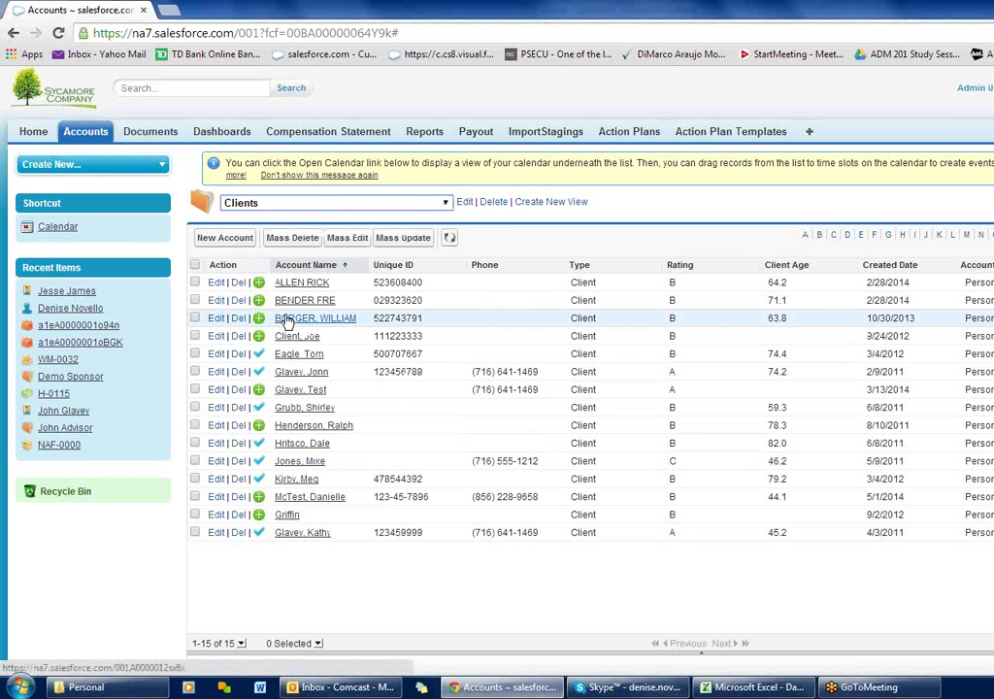
pyautogui.scroll(-2, 286, 320)
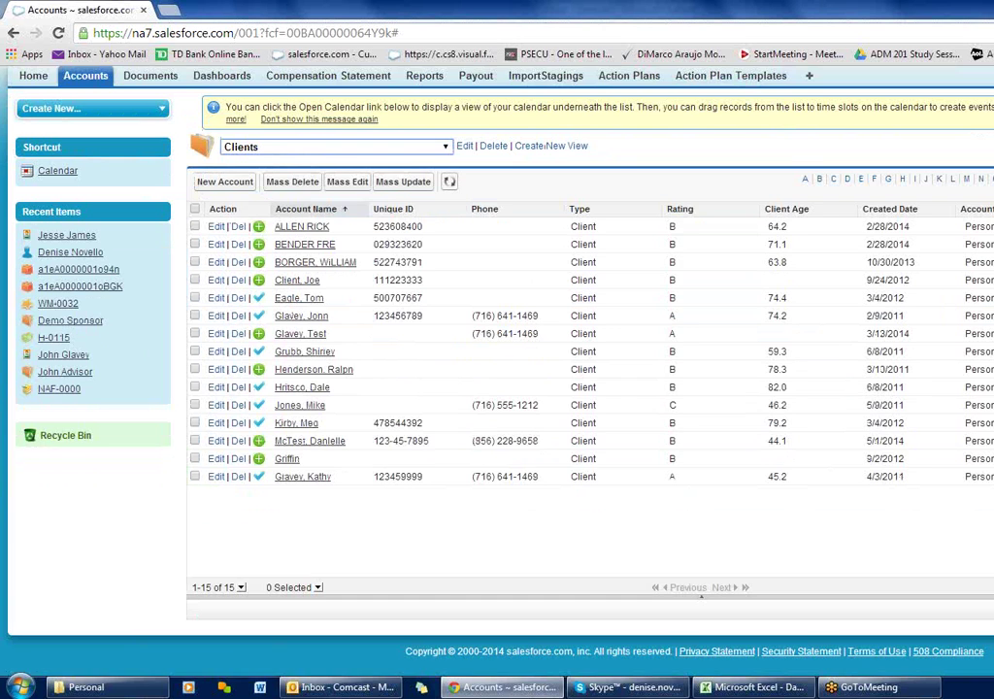
pyautogui.click(700, 594)
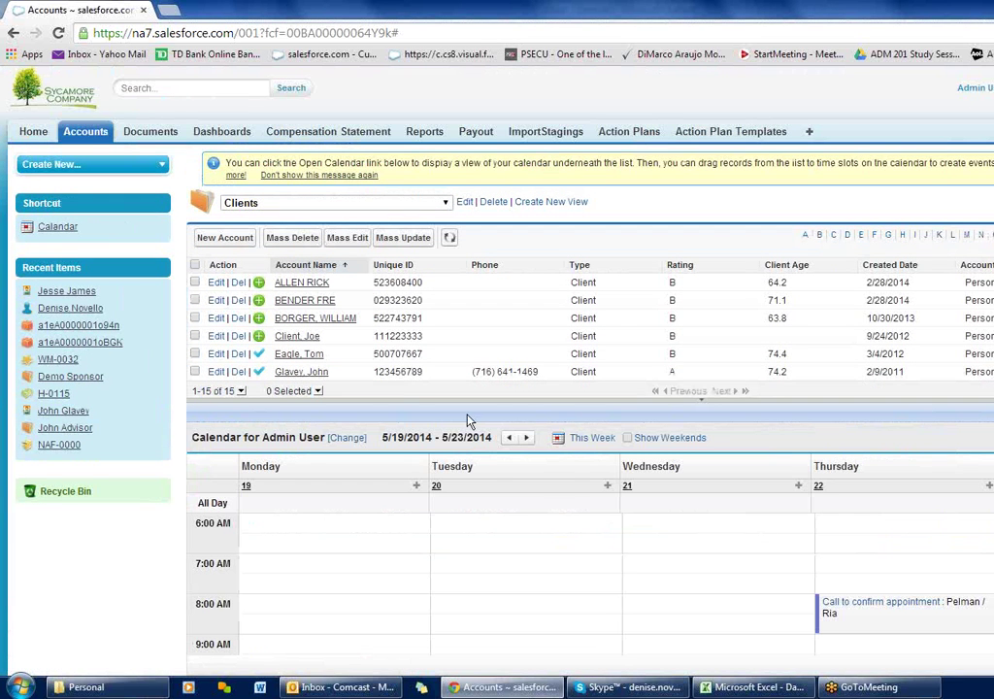
# Save a 'Call' with the fifth listed client on 5/23/2014, 6:30–7:30 AM, and view its details
pyautogui.moveTo(294, 360); pyautogui.dragTo(981, 543)
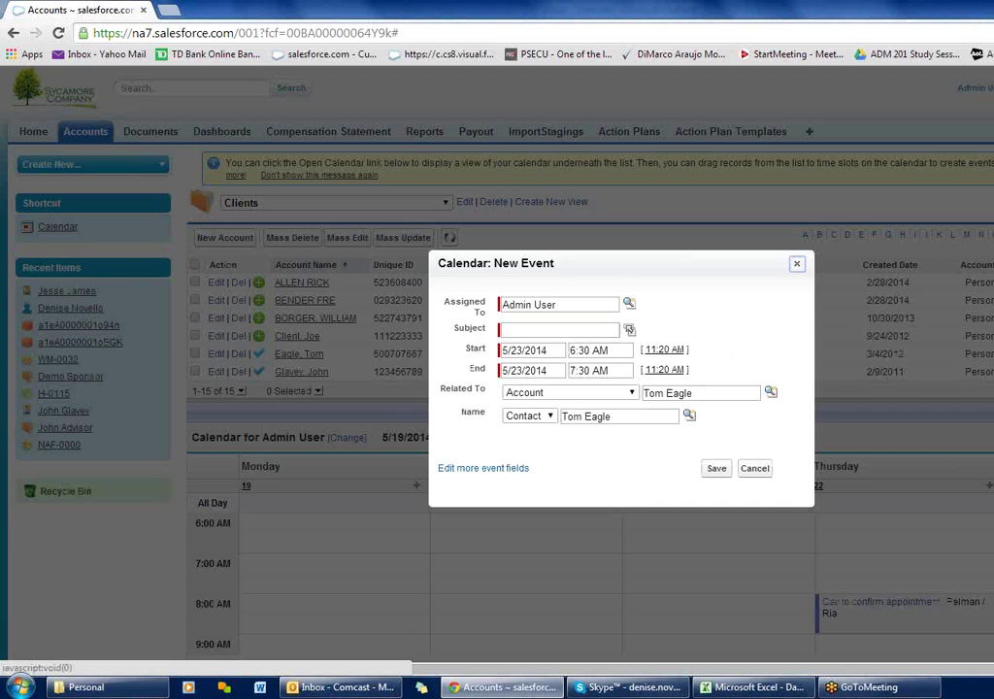
pyautogui.click(539, 330)
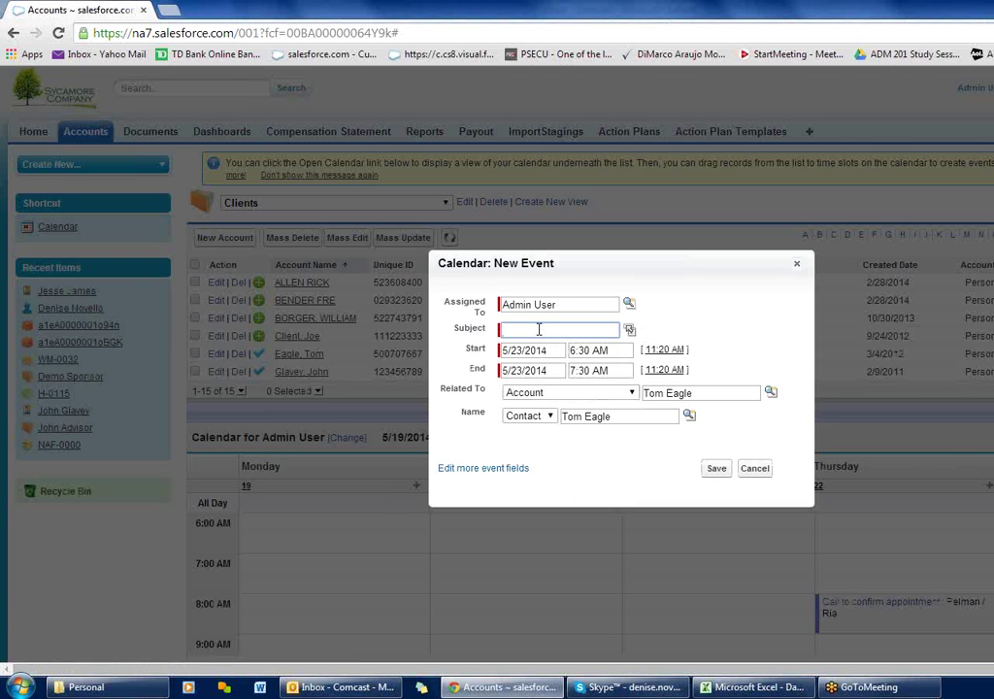
pyautogui.write('Call')
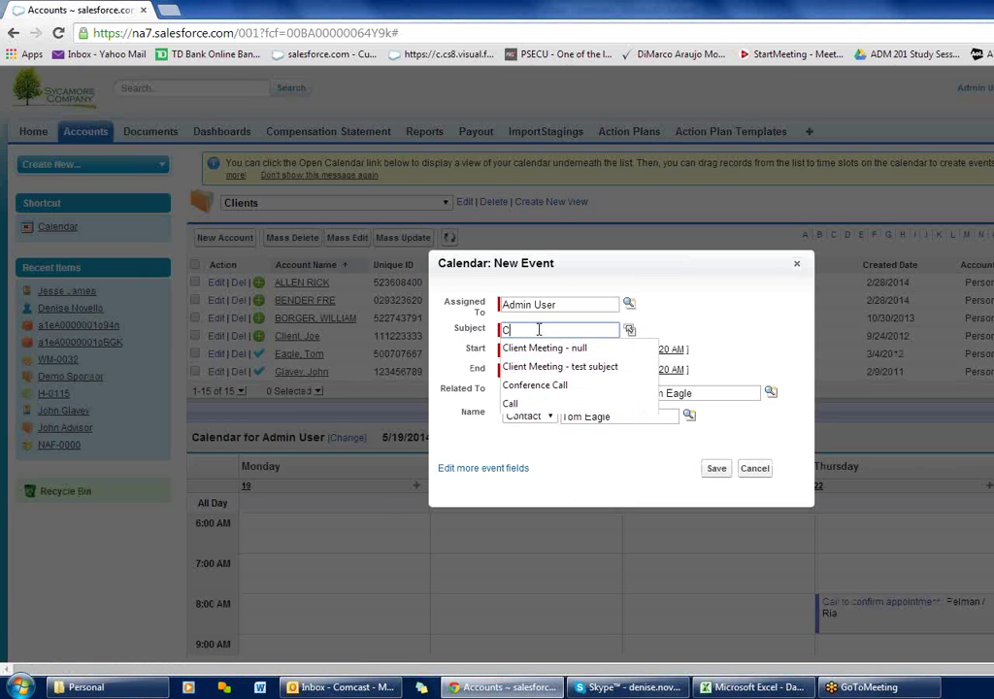
pyautogui.click(718, 470)
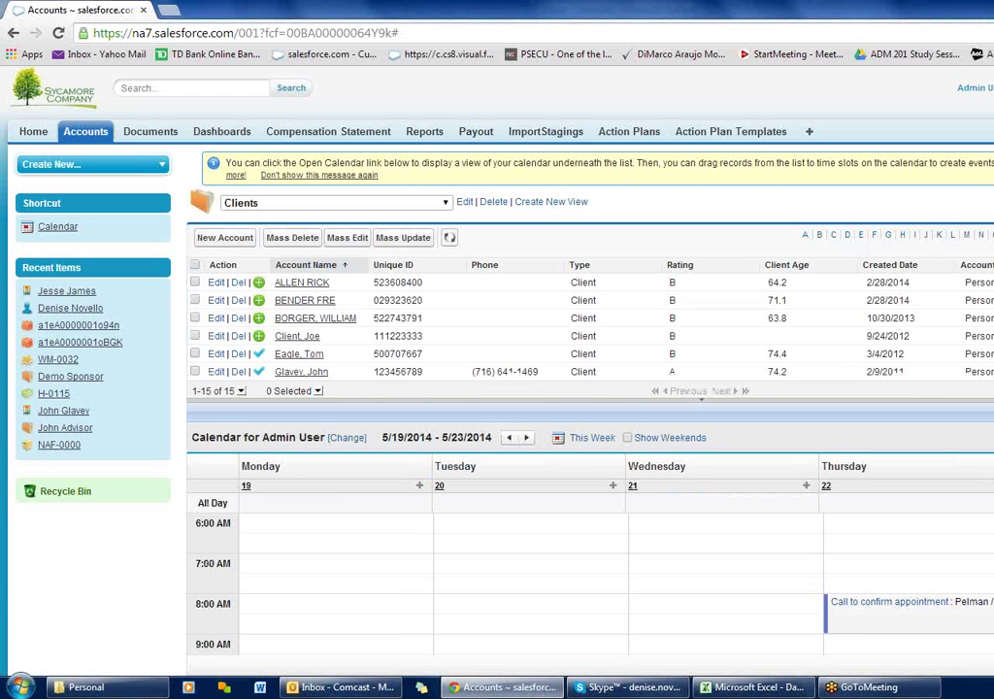
pyautogui.click(985, 542)
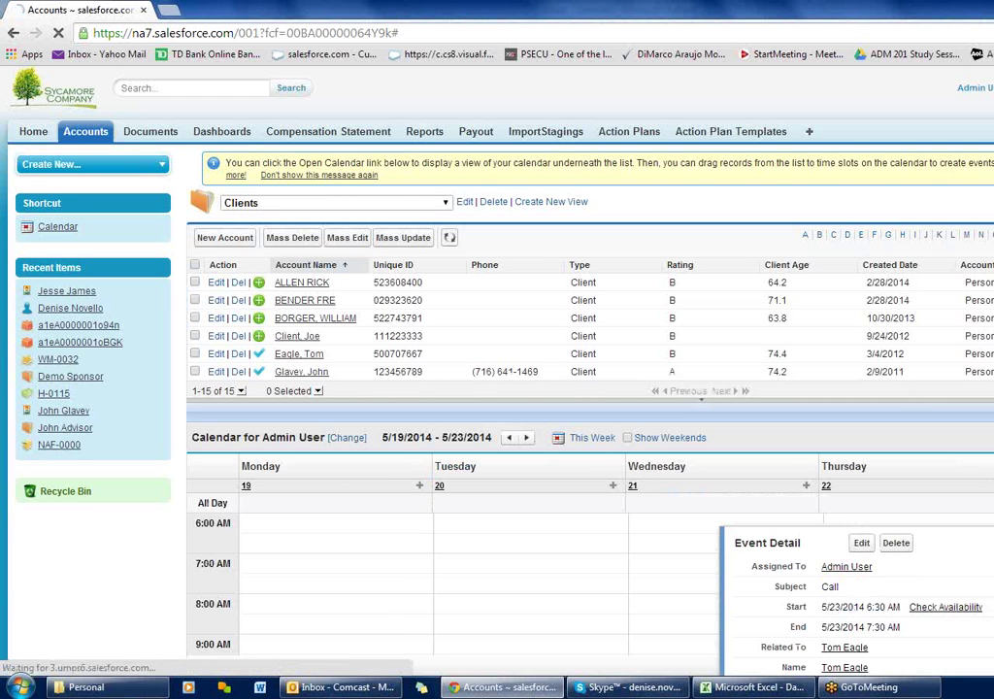
pyautogui.scroll(-1, 776, 418)
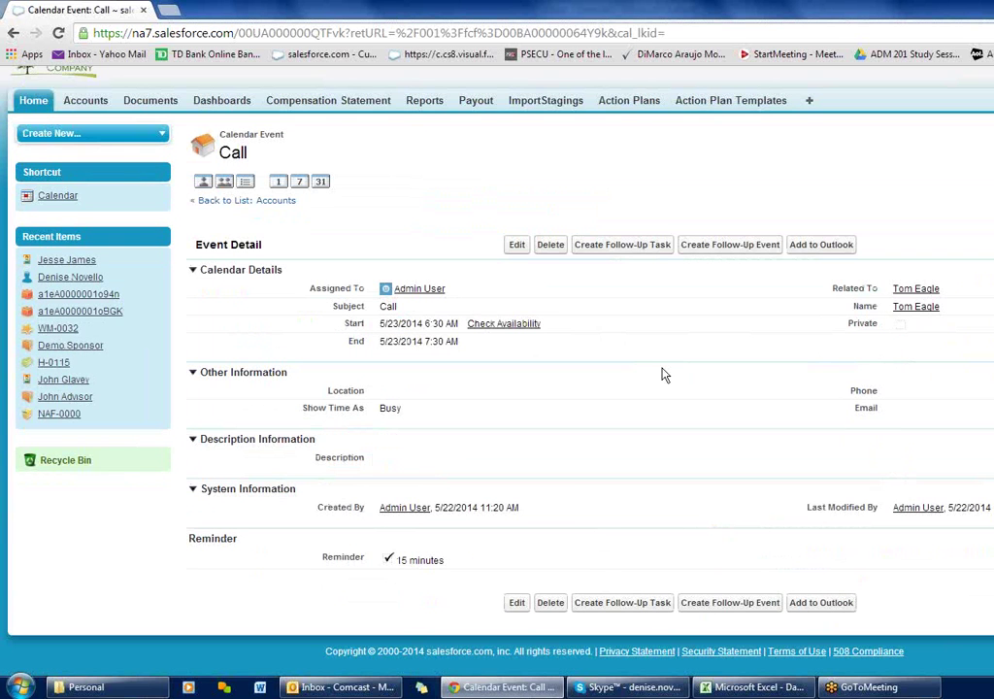
pyautogui.click(517, 245)
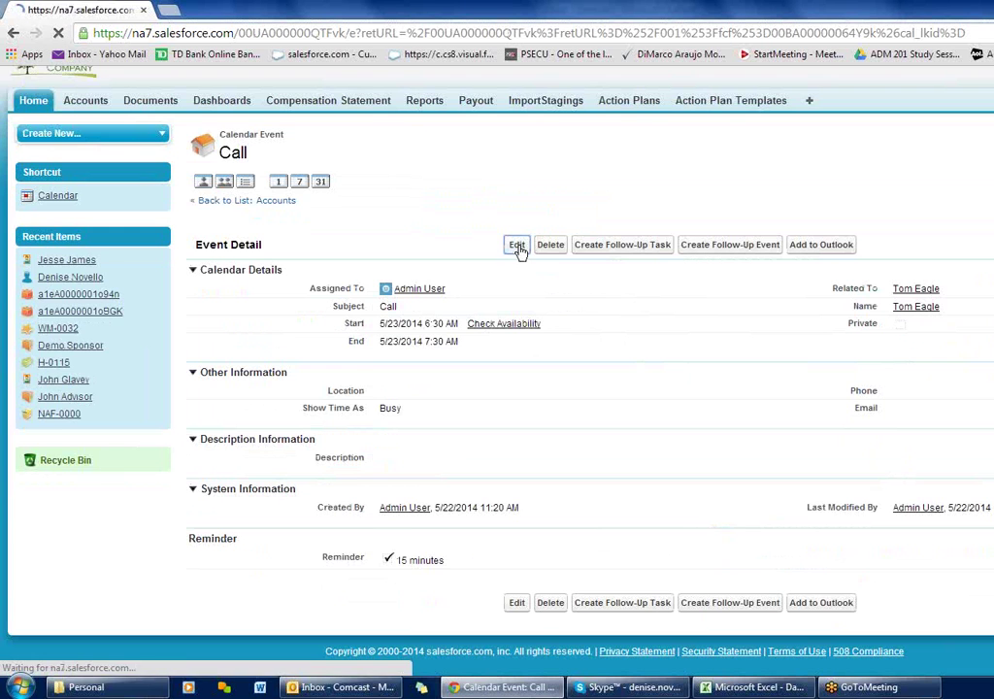
pyautogui.scroll(-3, 515, 330)
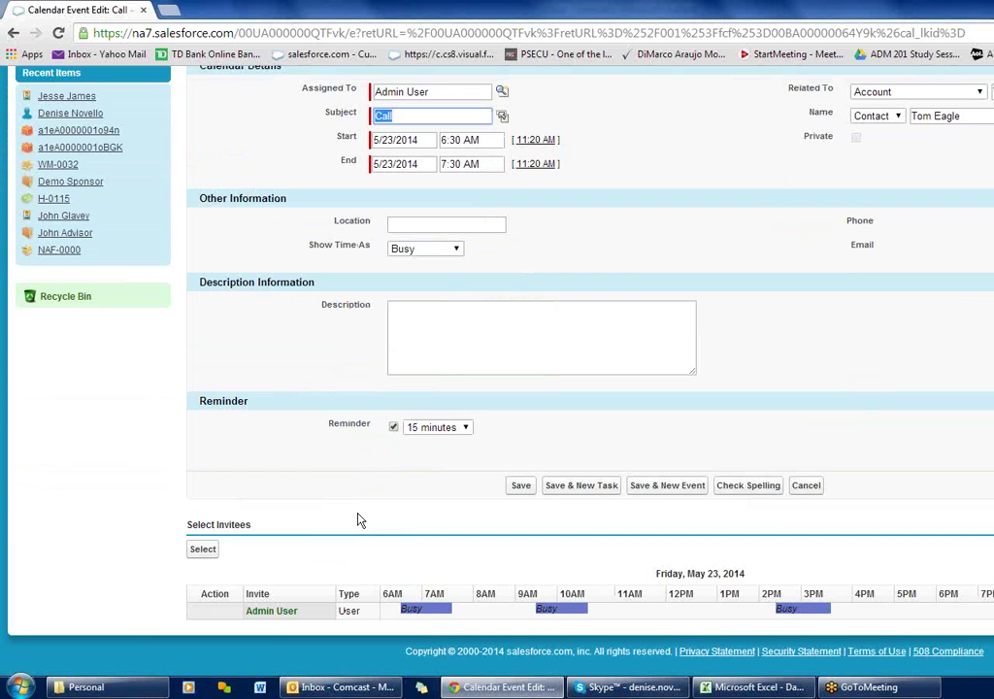
pyautogui.scroll(3, 428, 442)
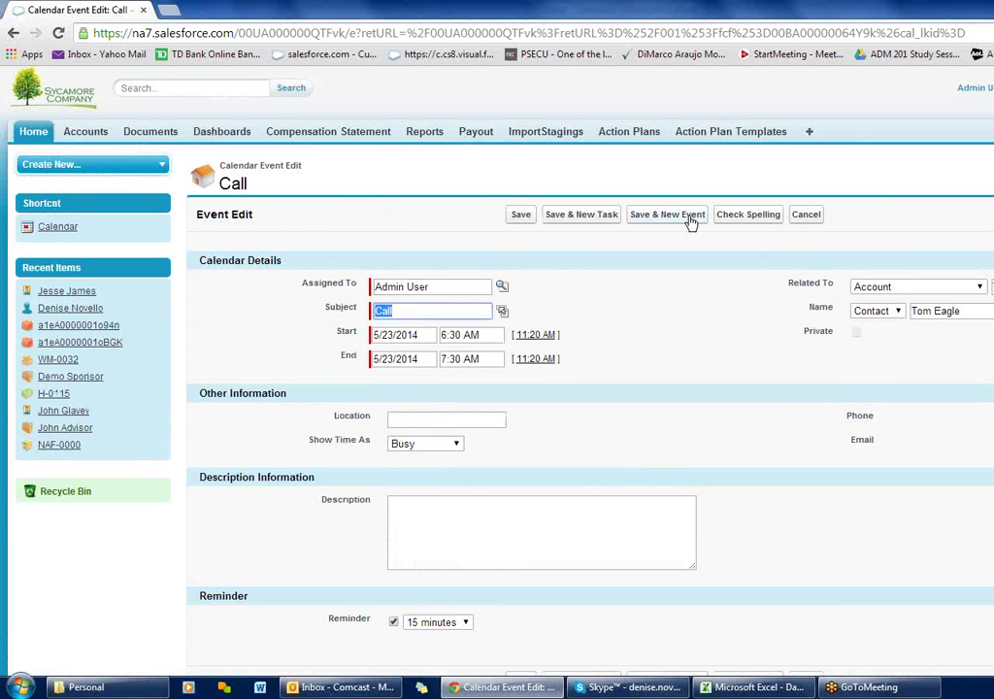
pyautogui.click(806, 216)
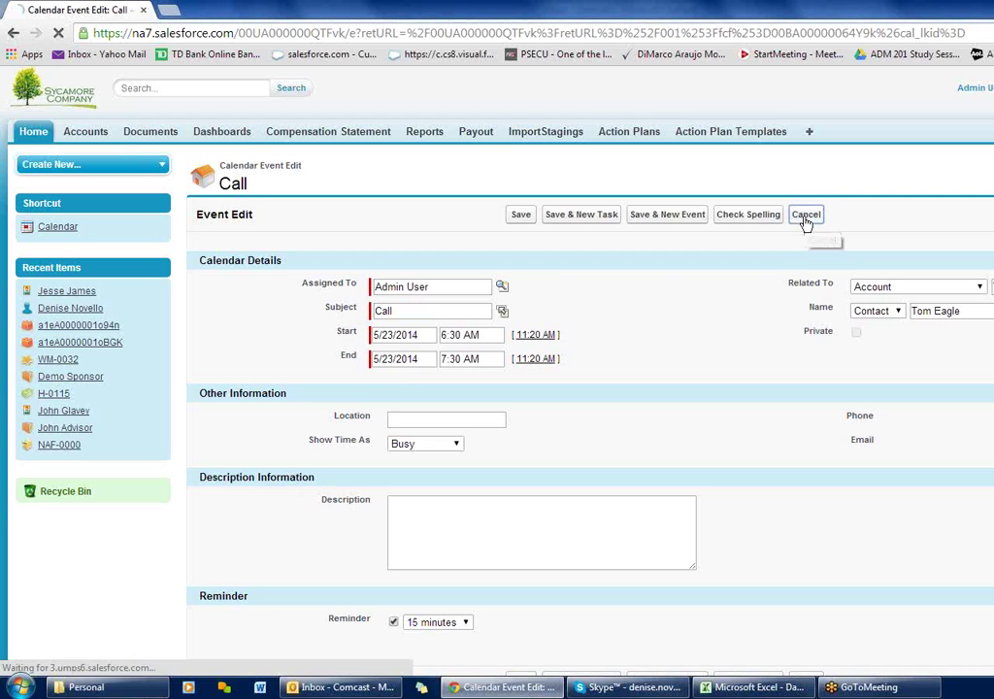